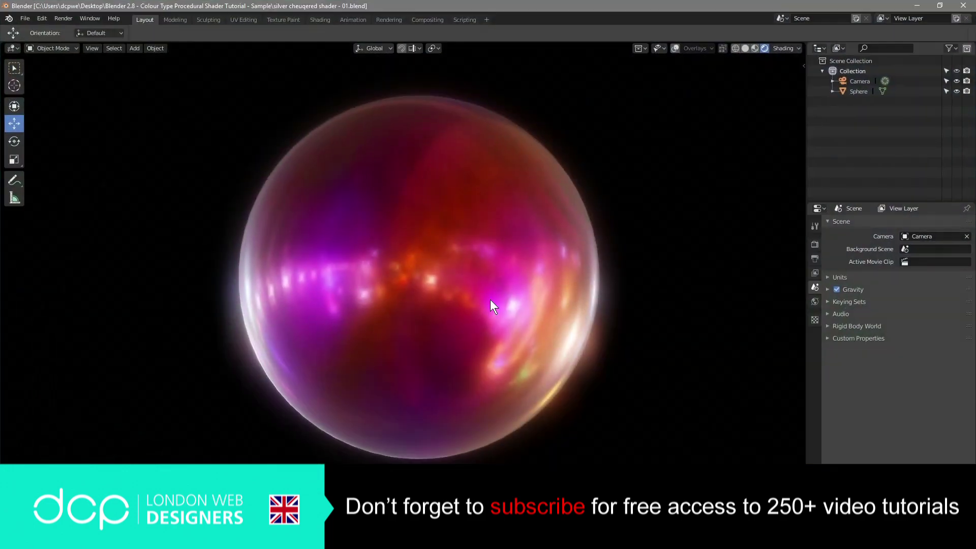
- Examine the finished coloured sphere from several angles in the rendered view
middle_drag(490, 300, 379, 303)
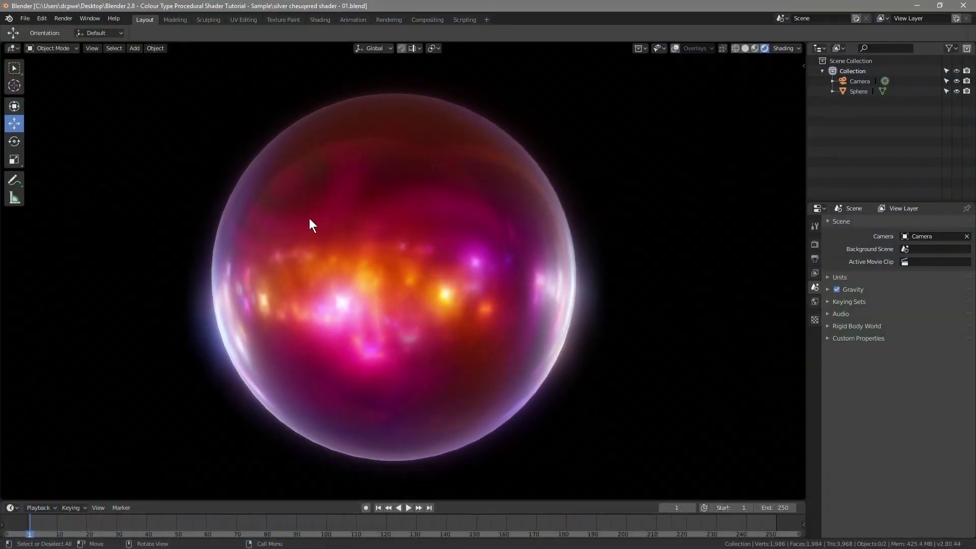
middle_drag(519, 303, 435, 305)
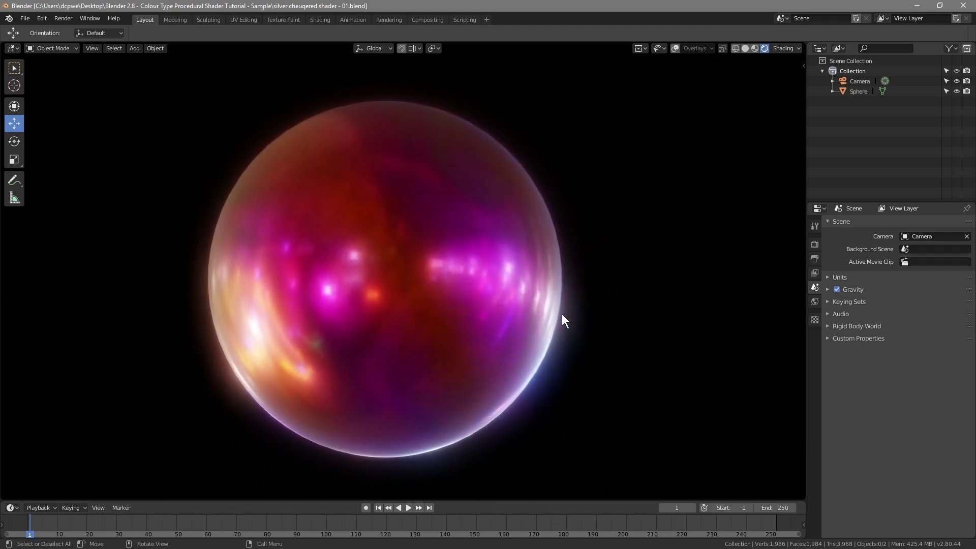
middle_drag(460, 280, 375, 354)
middle_drag(465, 203, 569, 494)
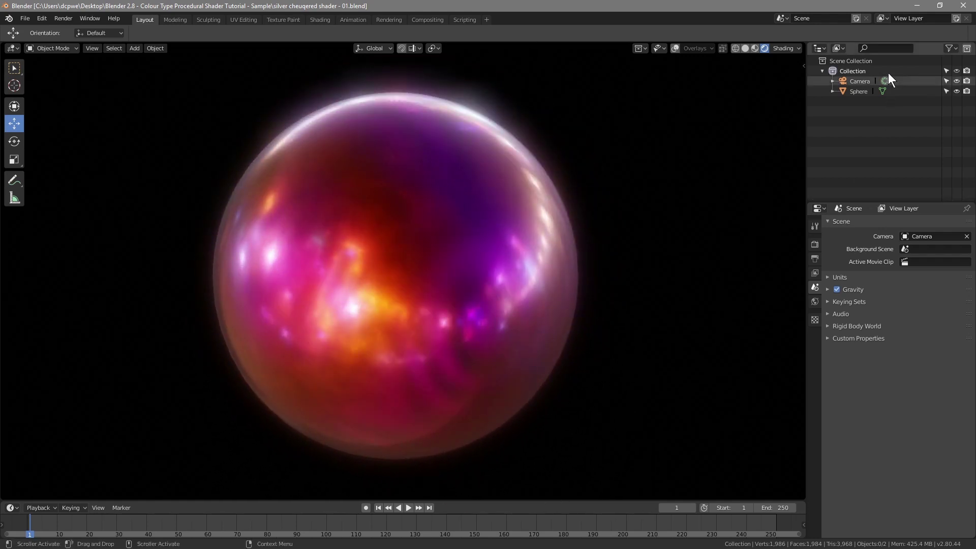
- Minimise the sample project and start a second Blender instance with a new General file
click(915, 5)
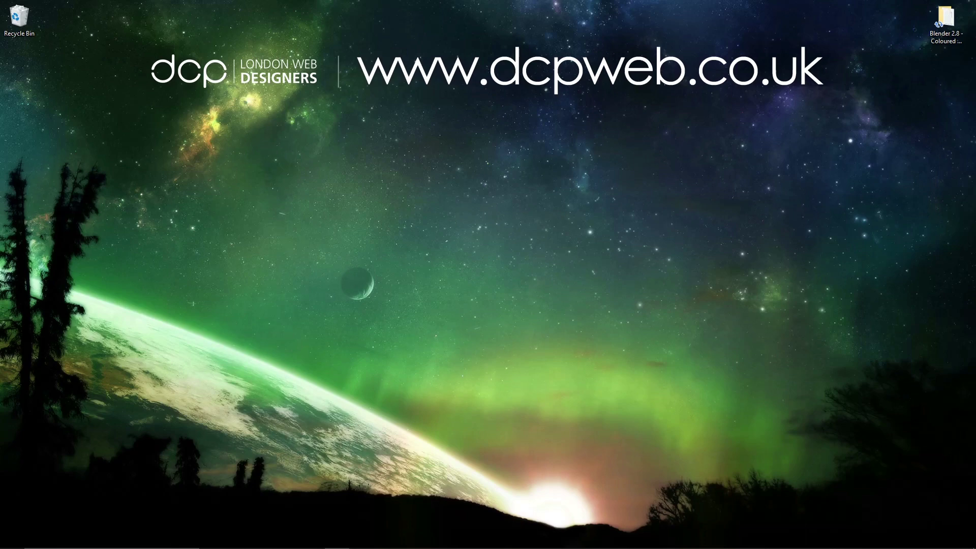
right_click(482, 544)
click(474, 486)
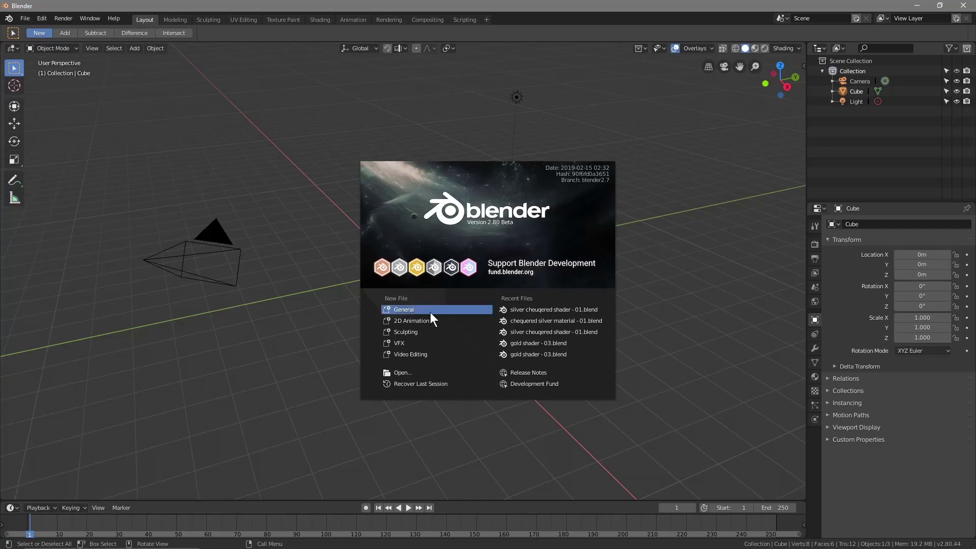
click(408, 308)
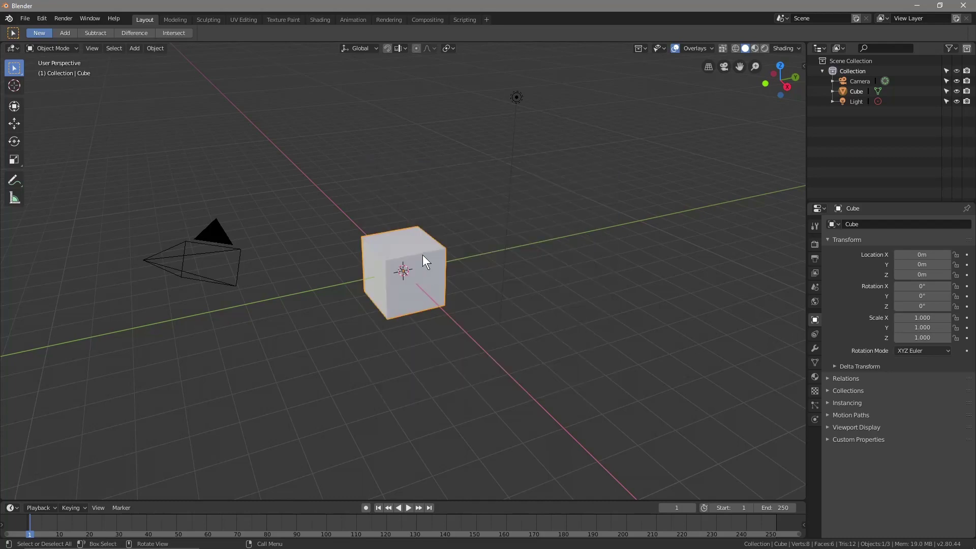
- Delete the default cube and the light from the scene, keeping the camera
key(Delete)
click(514, 97)
key(Delete)
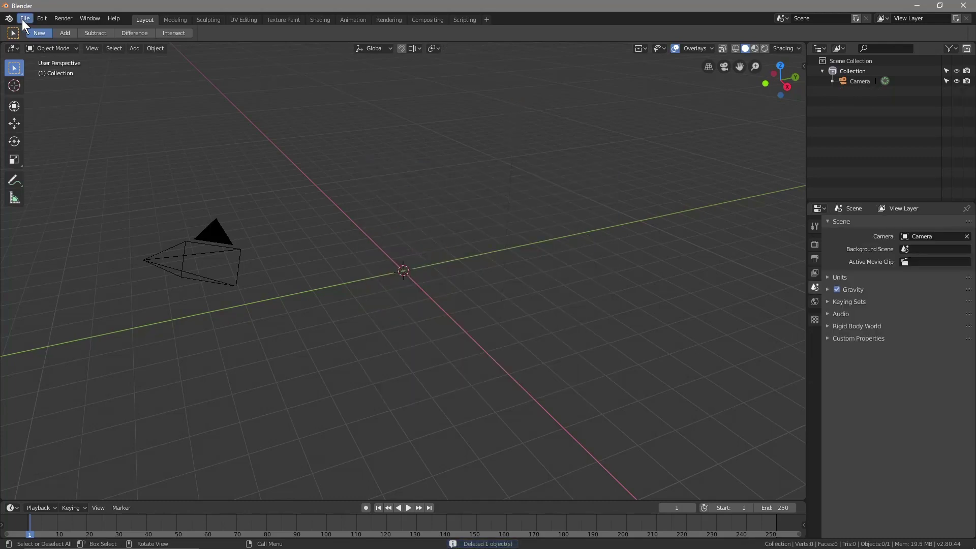
- Save the file as "coloured material - 01.blend" in the desktop folder "Blender 2.8 - Coloured Procedural Shader Tutorial"
click(23, 19)
click(21, 105)
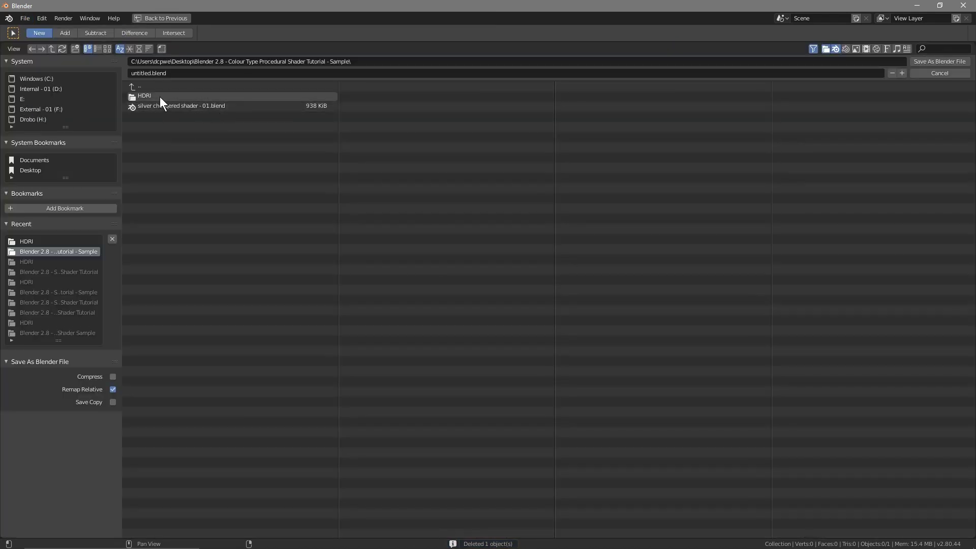
click(51, 169)
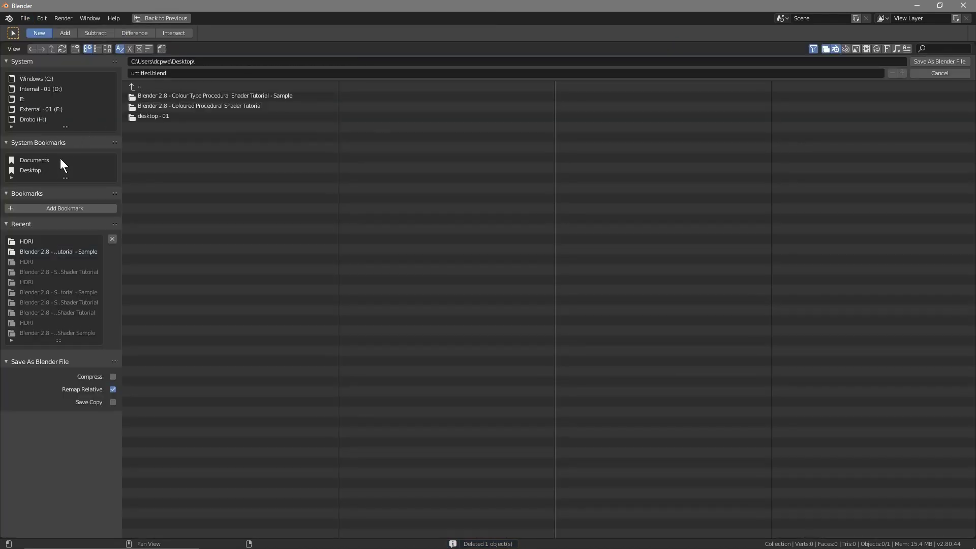
click(180, 107)
click(196, 72)
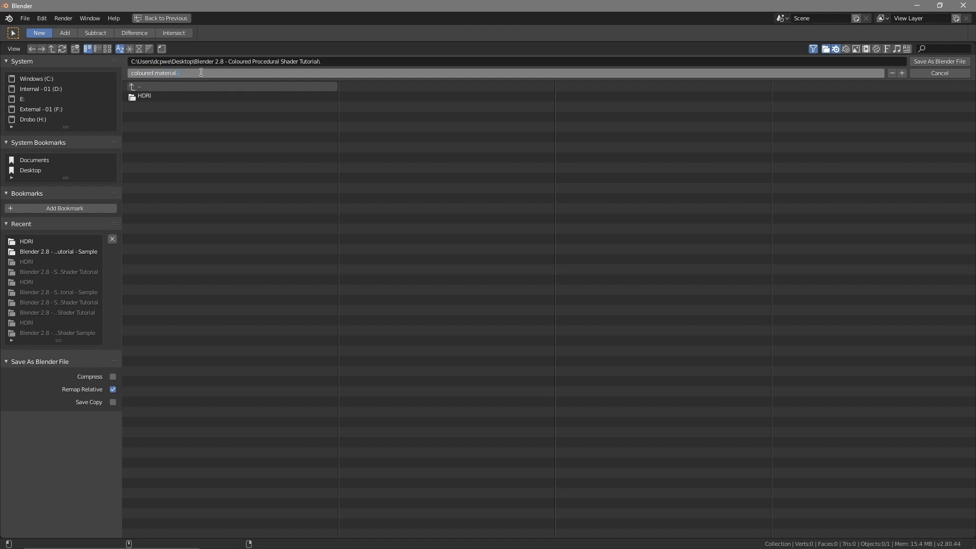
click(940, 61)
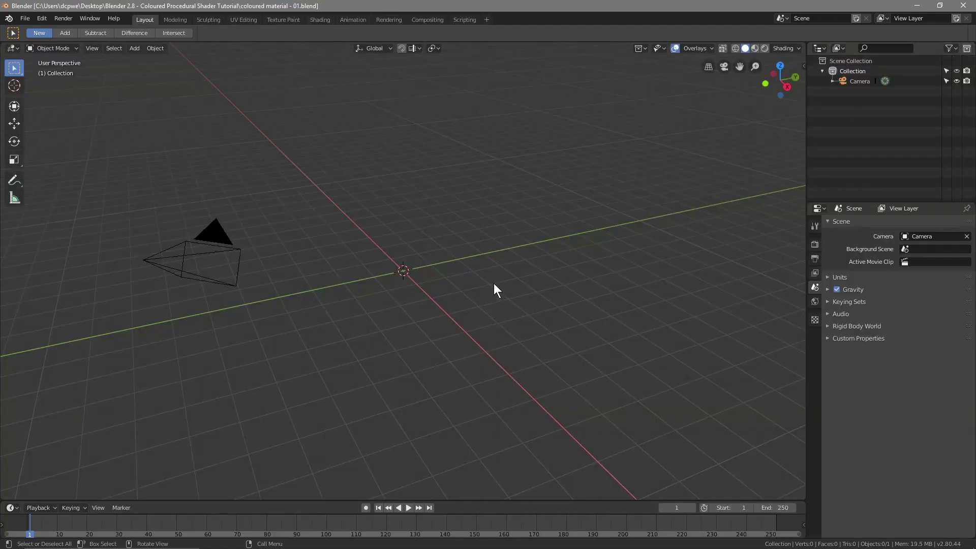
- Add a UV sphere at the scene's centre and set its X, Y and Z scale to 5
key(shift+a)
mouse_move(510, 284)
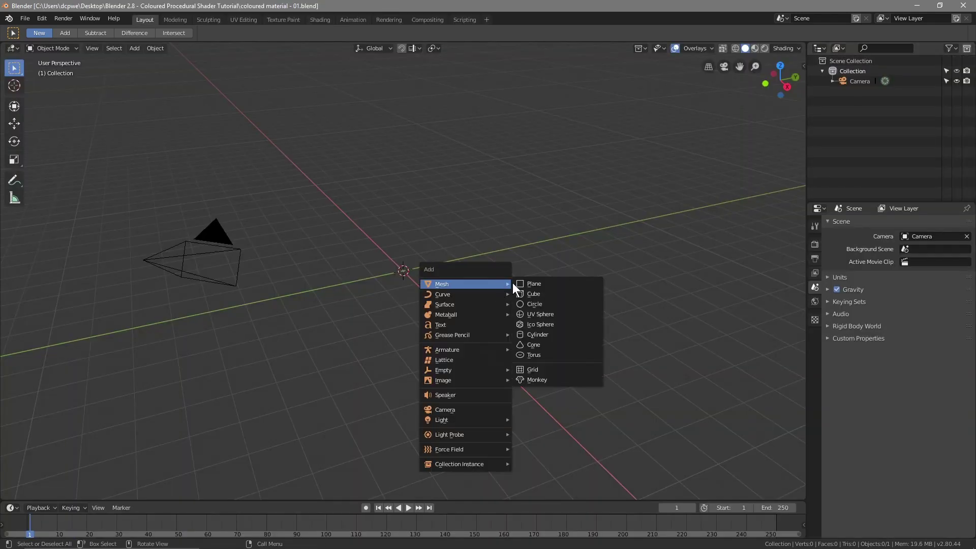
click(543, 315)
middle_drag(360, 355, 354, 270)
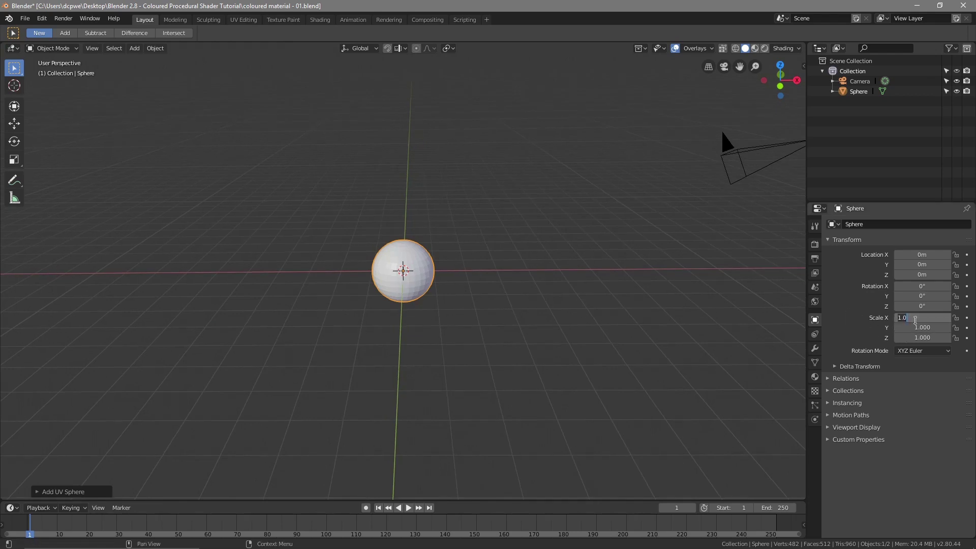
text(5)
key(Return)
key(Return)
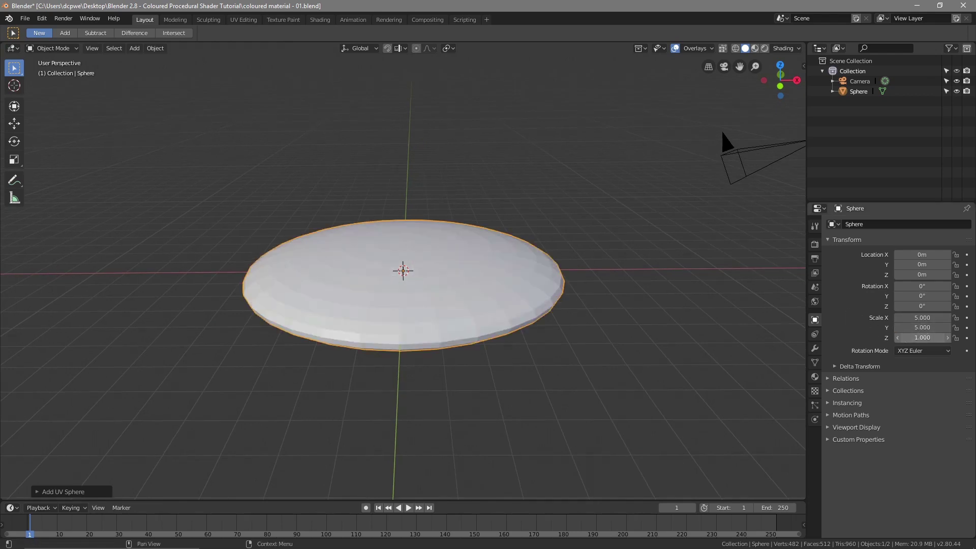
text(5)
key(Return)
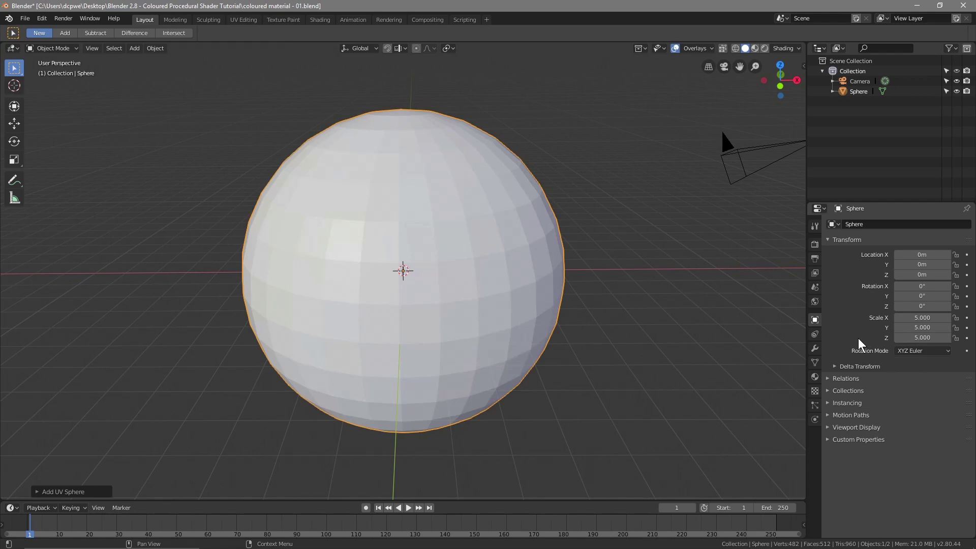
- Add and apply a Subdivision Surface modifier on the sphere and shade it smooth
click(811, 351)
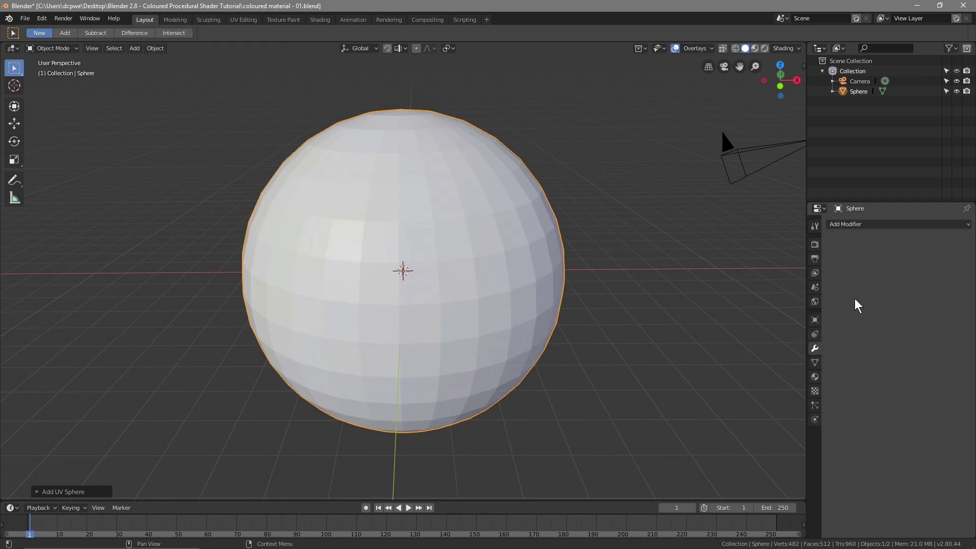
click(855, 225)
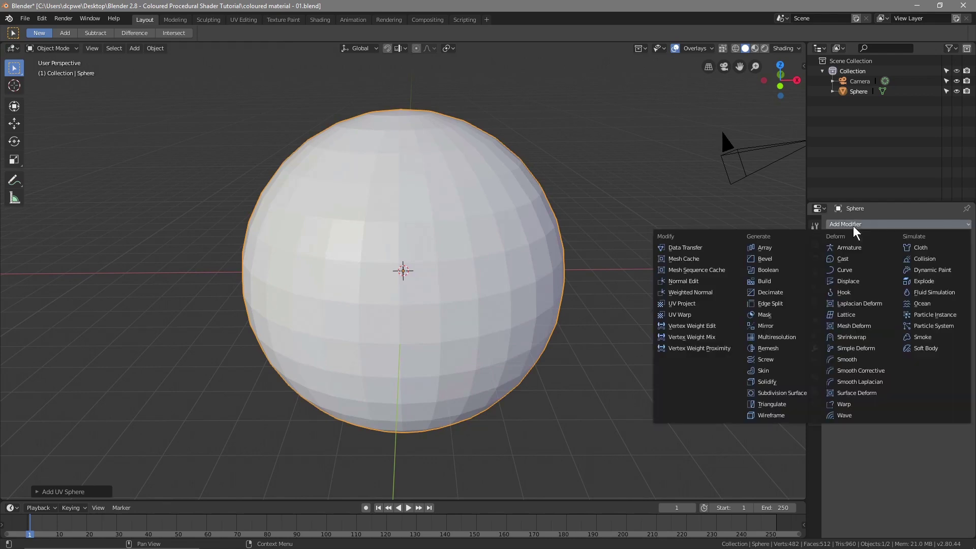
click(781, 396)
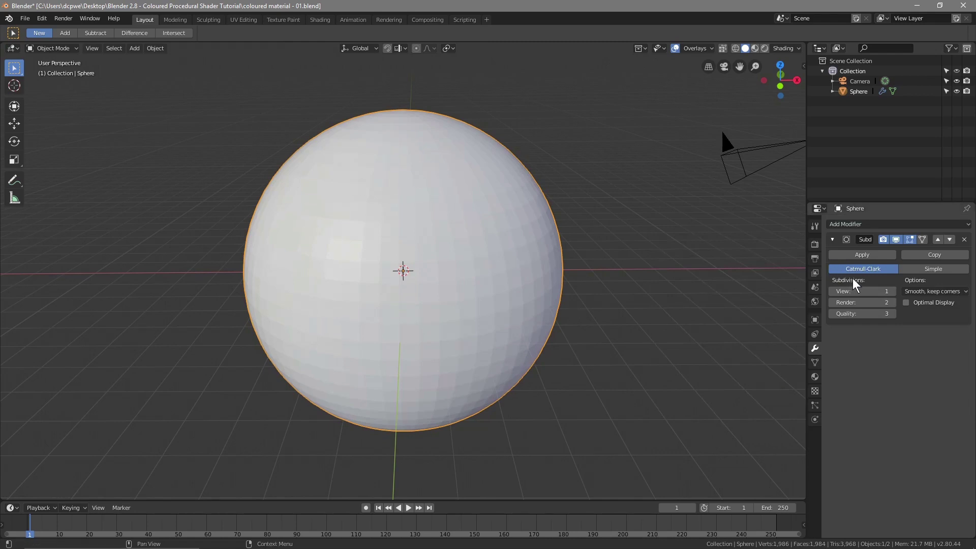
click(862, 256)
right_click(437, 270)
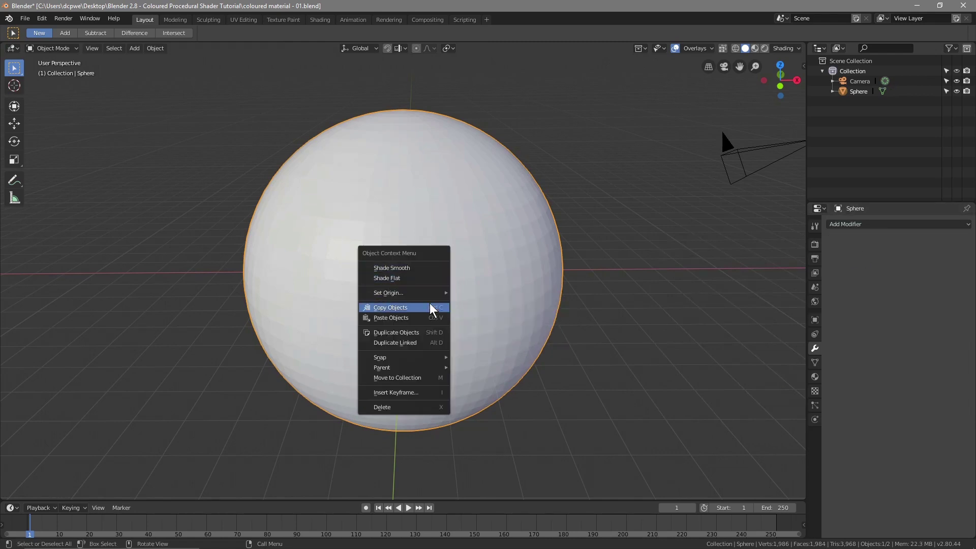
click(402, 268)
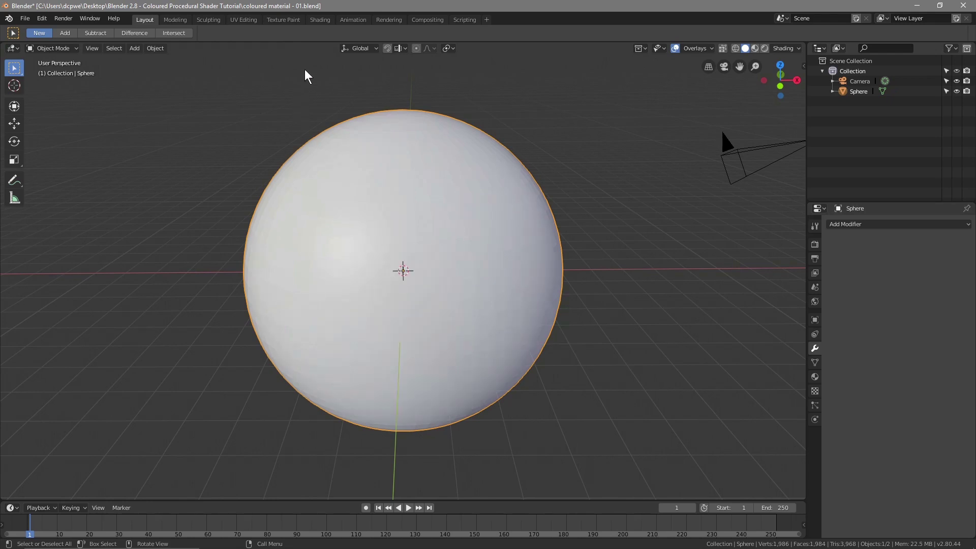
- Switch to the Shading workspace and set the node editor to the World shader type
click(320, 21)
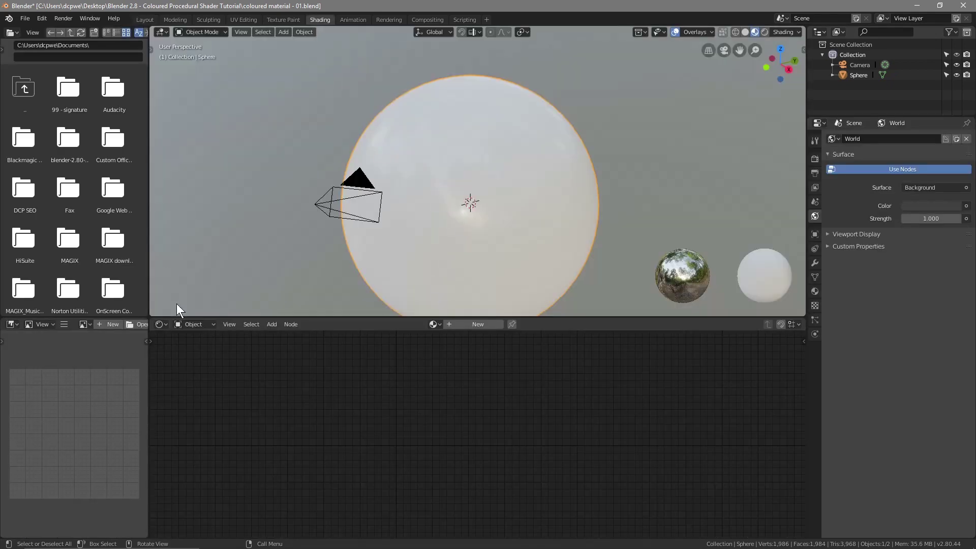
click(186, 325)
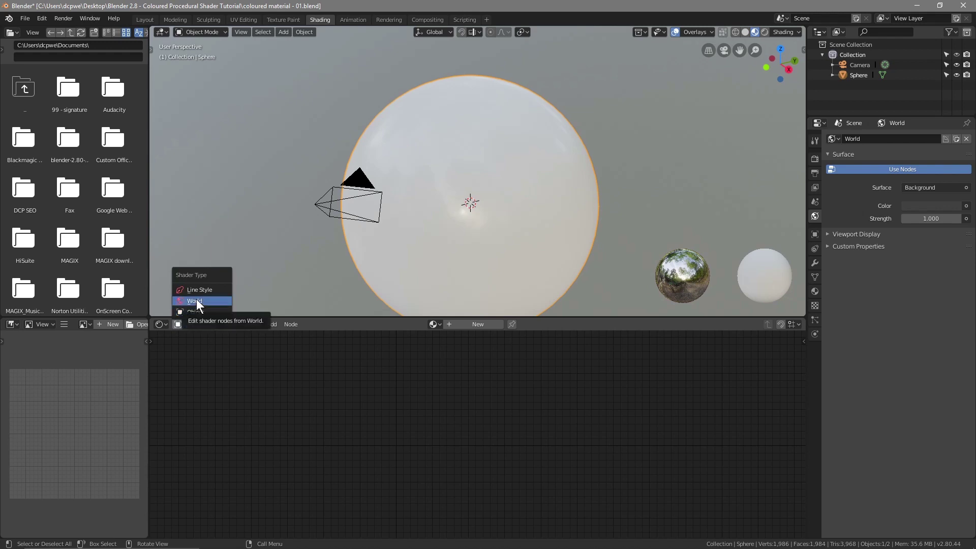
click(197, 300)
- Make room for new nodes by moving World Output and Background rightward and widening the node editor
drag(575, 352, 760, 376)
drag(425, 351, 616, 385)
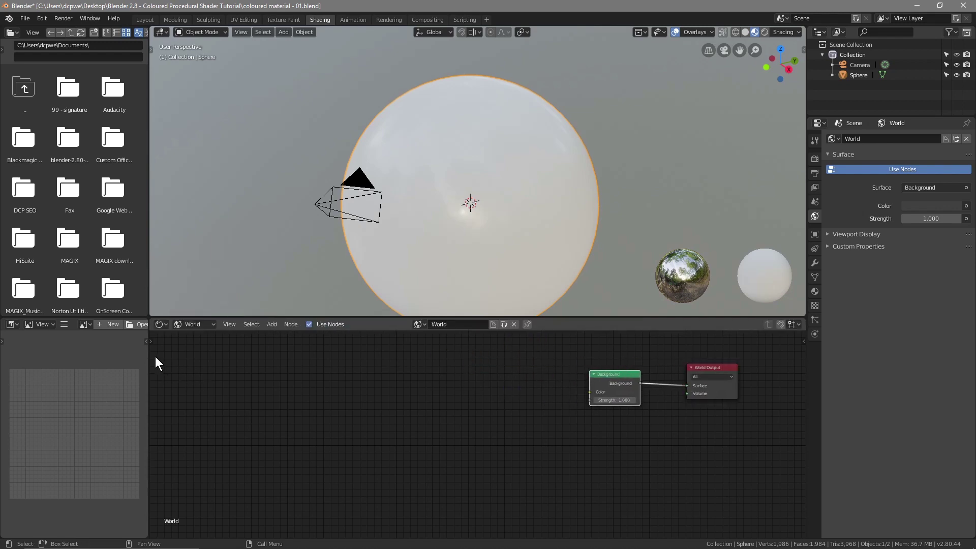
drag(151, 353, 74, 358)
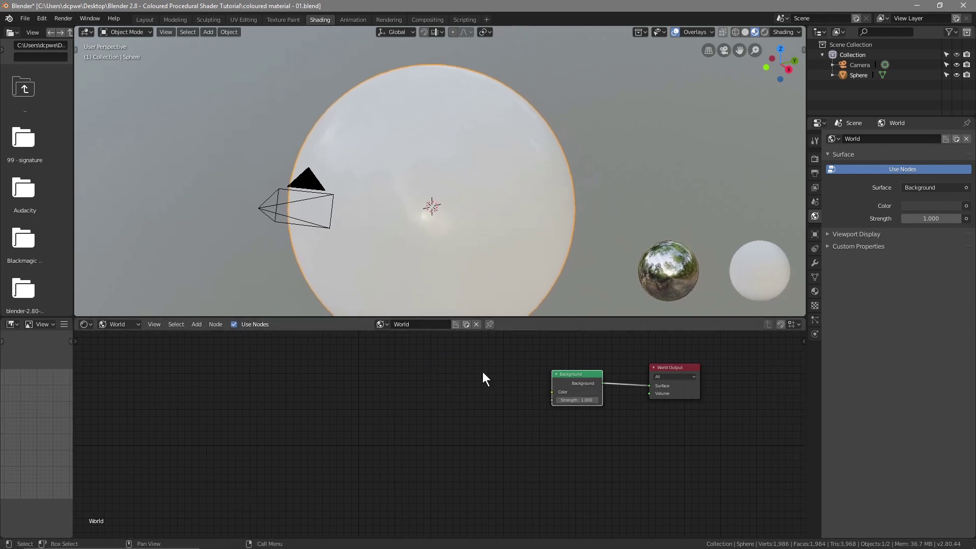
- Switch to Chrome, close the old Colours Pictures tab, load hdrihaven.com and dock the browser to half the screen
key(super)
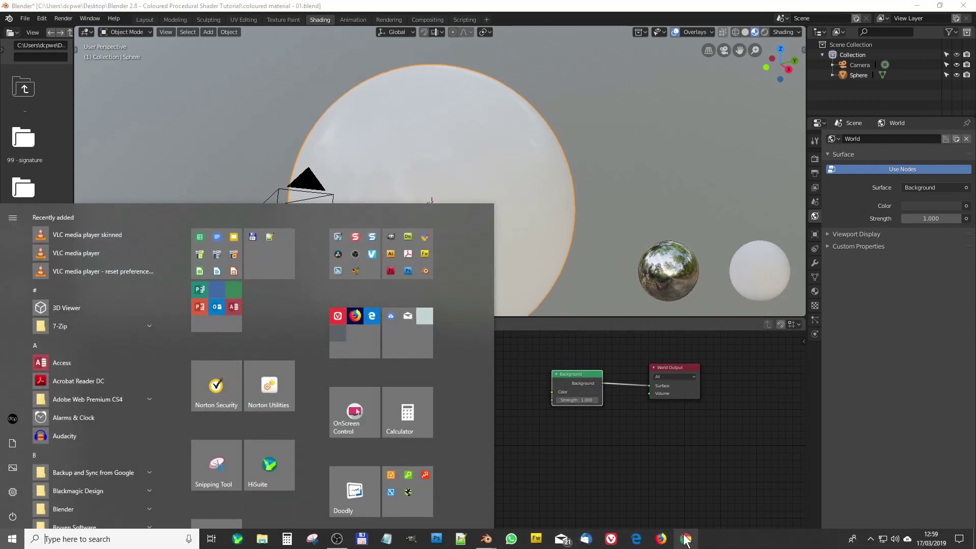
click(686, 546)
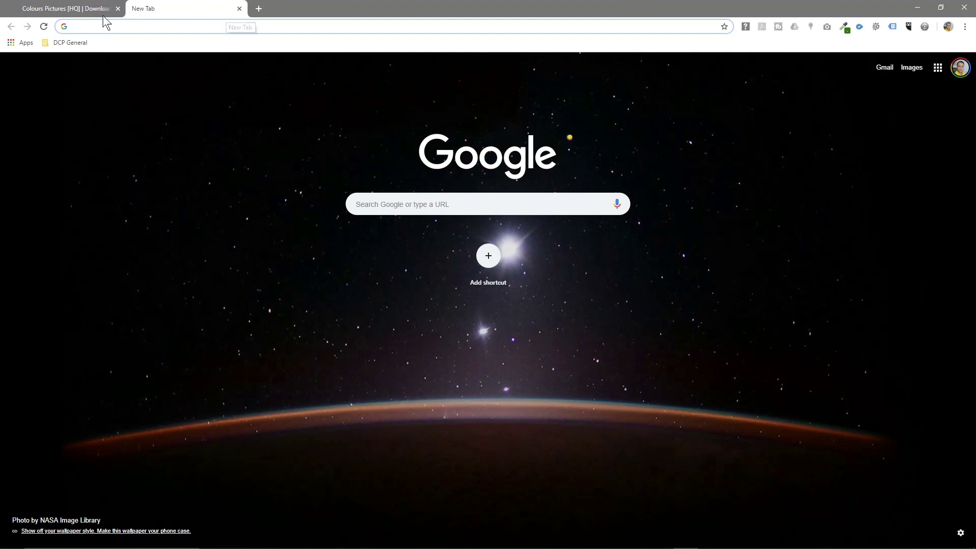
click(111, 11)
click(118, 8)
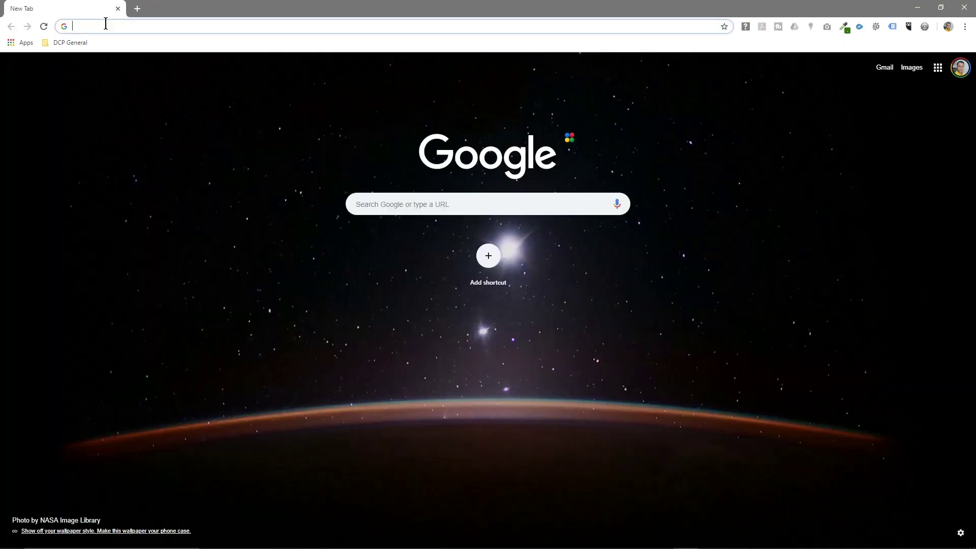
text(hdrihaven.com)
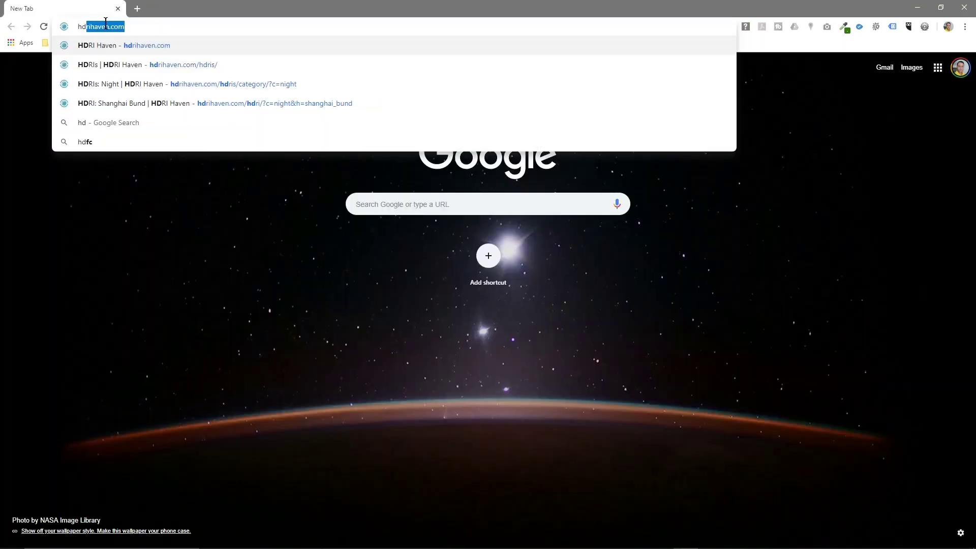
key(Return)
key(super+Left)
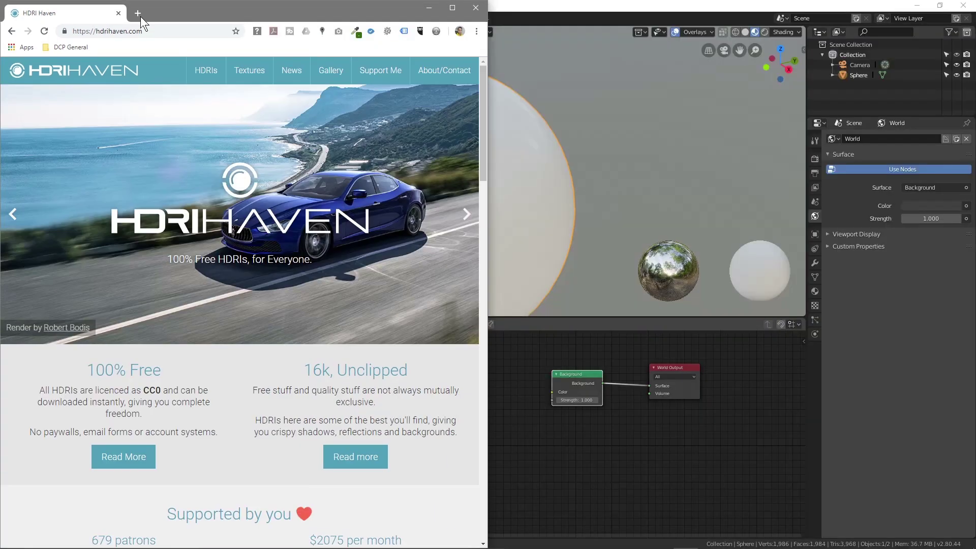
- Minimise Blender and open the HDRI subfolder of the desktop tutorial folder in File Explorer
click(717, 122)
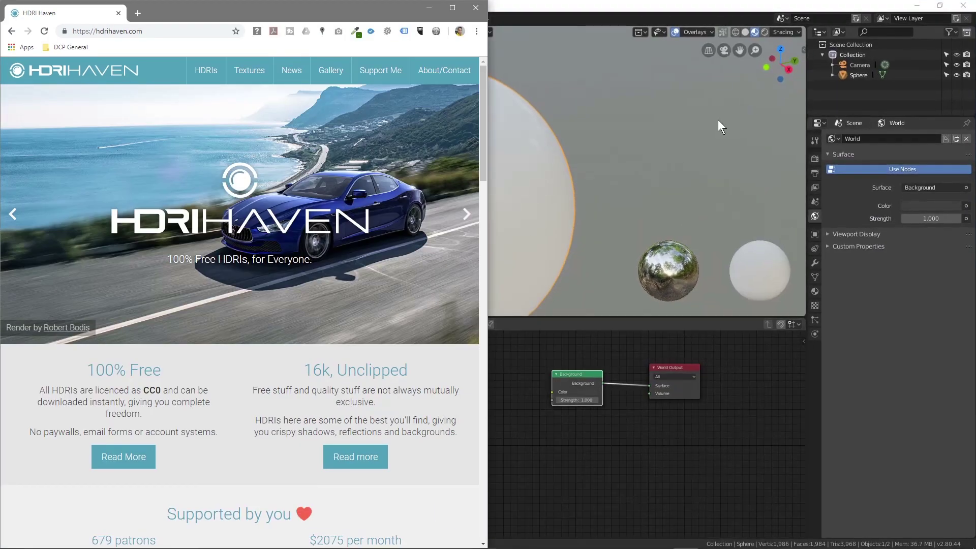
click(918, 7)
double_click(952, 36)
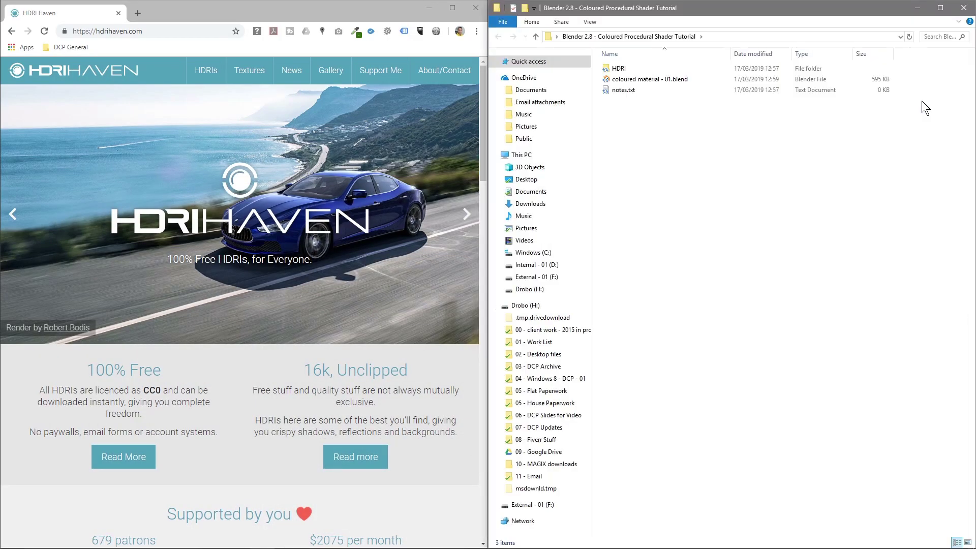
click(619, 70)
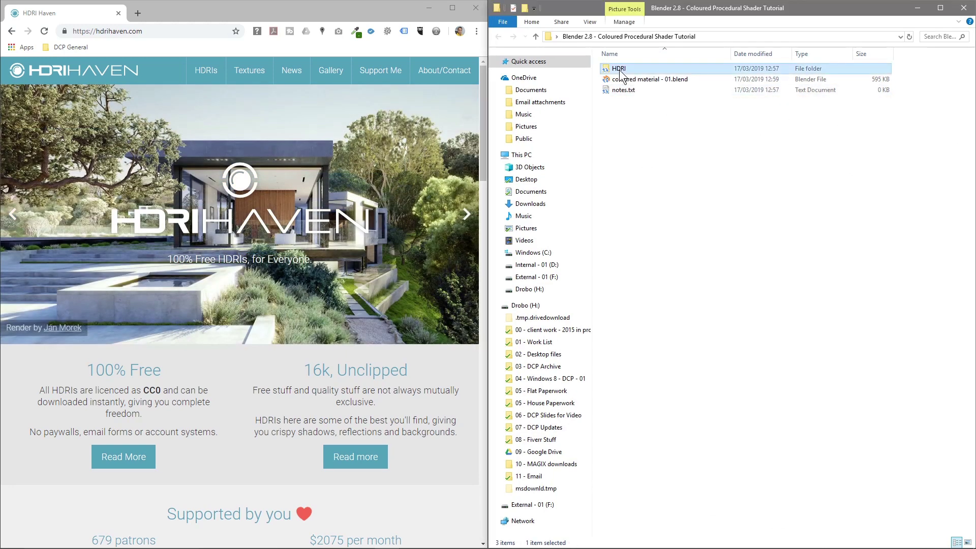
double_click(619, 69)
- Go to the HDRI collection on the HDRI Haven site and open its Night category
scroll(239, 356, down, 6)
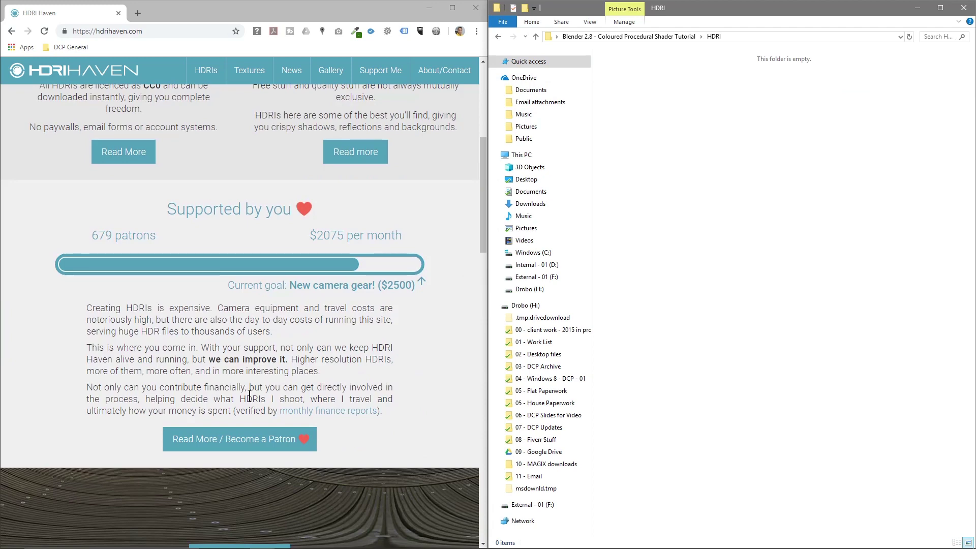
scroll(262, 375, down, 3)
scroll(262, 374, down, 2)
click(245, 300)
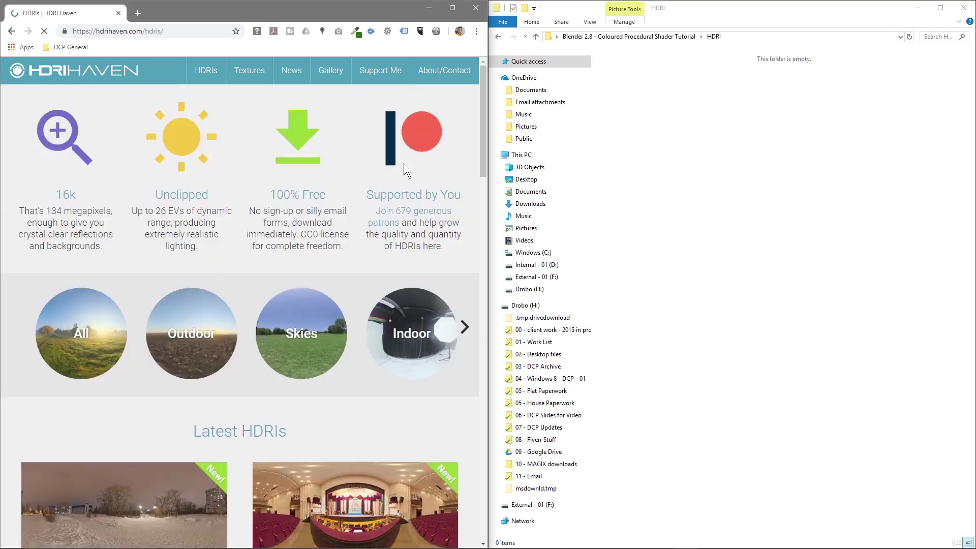
click(462, 327)
click(462, 327)
click(462, 327)
click(462, 328)
click(461, 328)
click(301, 333)
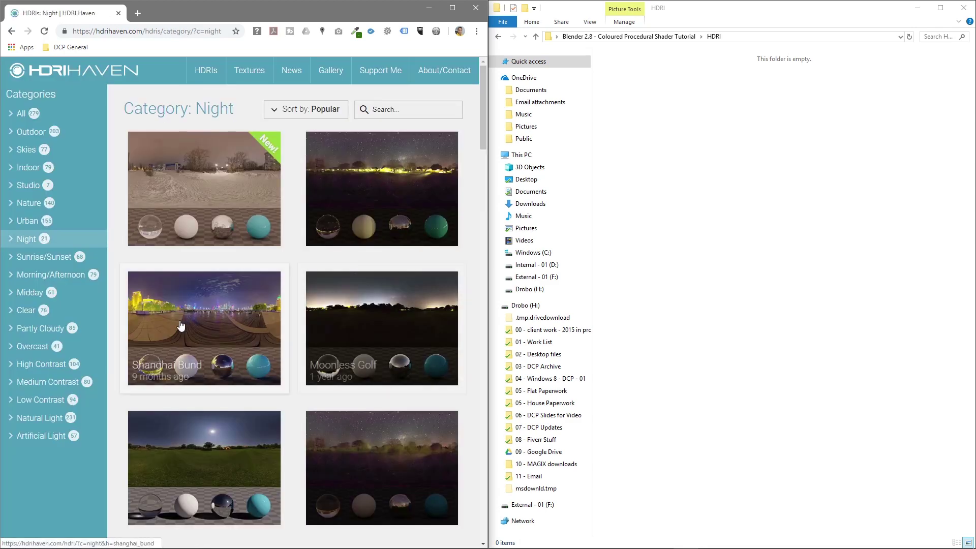
- Open the Shanghai Bund HDRI page and download its 4k HDR file
click(209, 349)
click(158, 31)
click(801, 136)
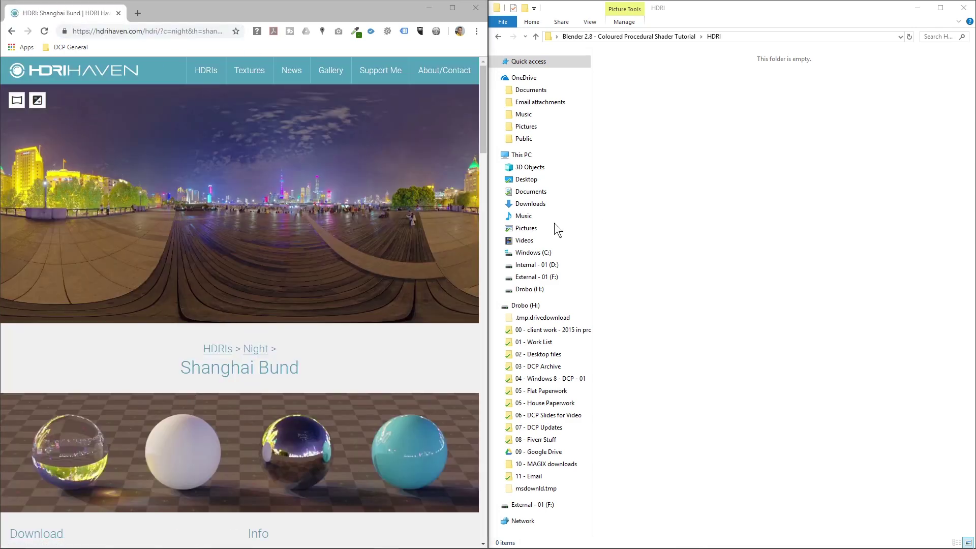
scroll(179, 330, down, 7)
click(120, 253)
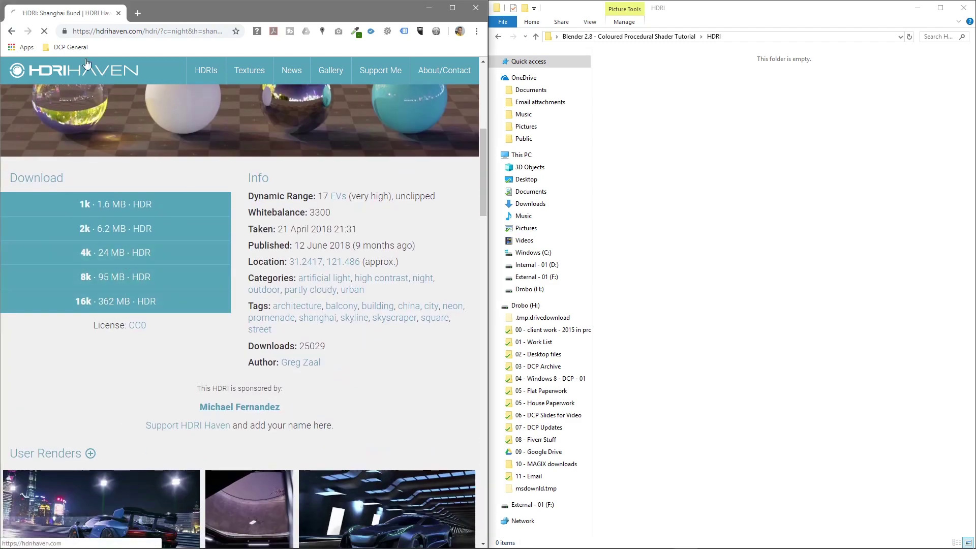
- Return to the Night category and look through the Studio and Clear HDRI categories
click(11, 31)
click(11, 31)
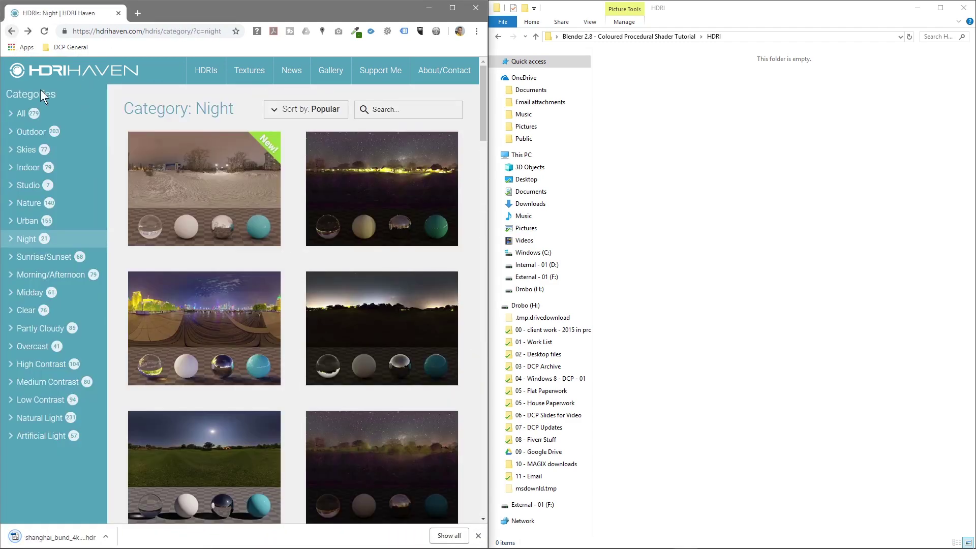
click(28, 186)
scroll(226, 235, down, 8)
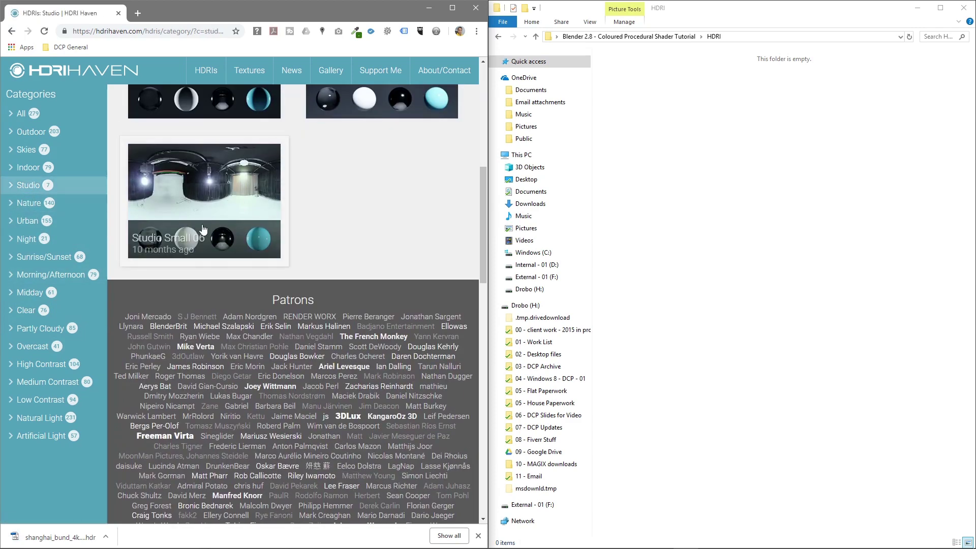
click(66, 309)
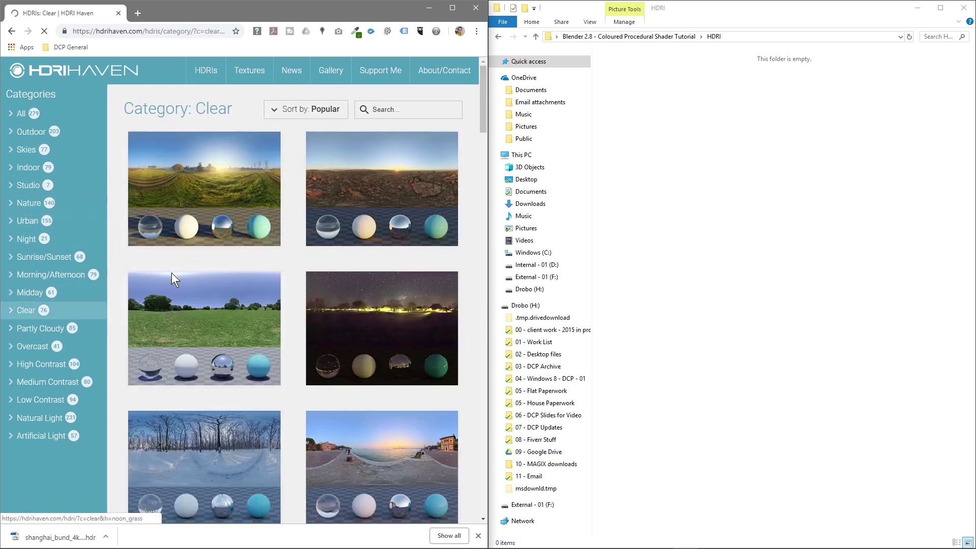
scroll(173, 285, down, 5)
scroll(174, 305, down, 6)
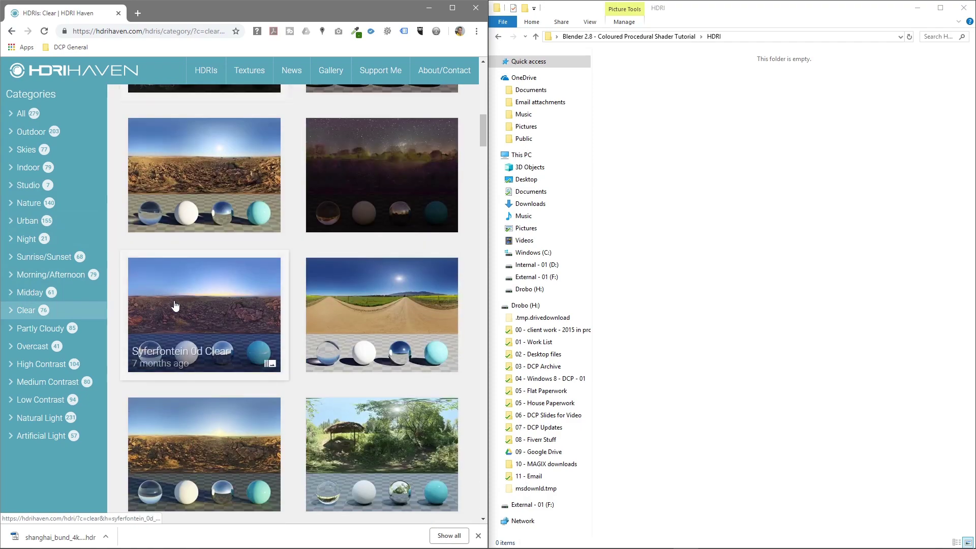
scroll(172, 338, down, 5)
- Browse the High Contrast category and open the Parking Garage HDRI
scroll(180, 339, down, 10)
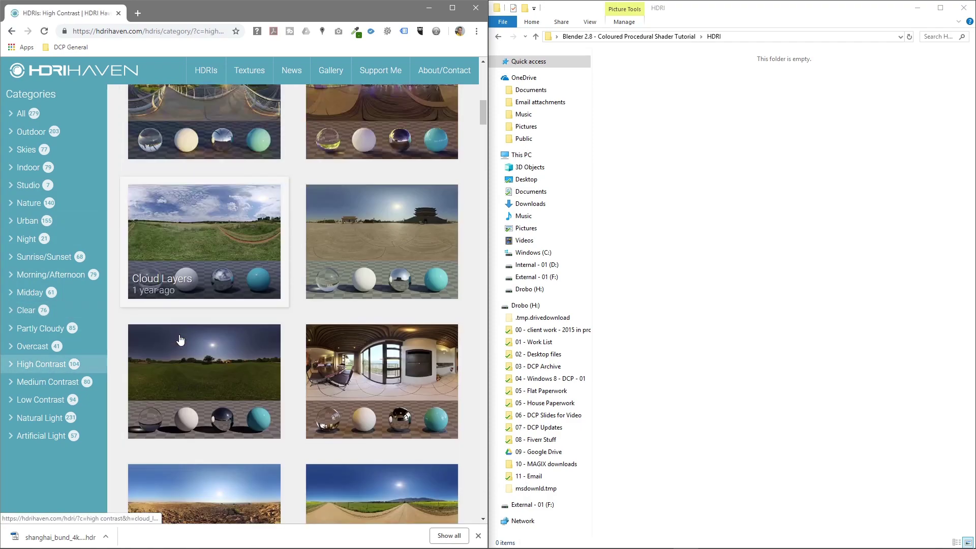
scroll(179, 338, down, 8)
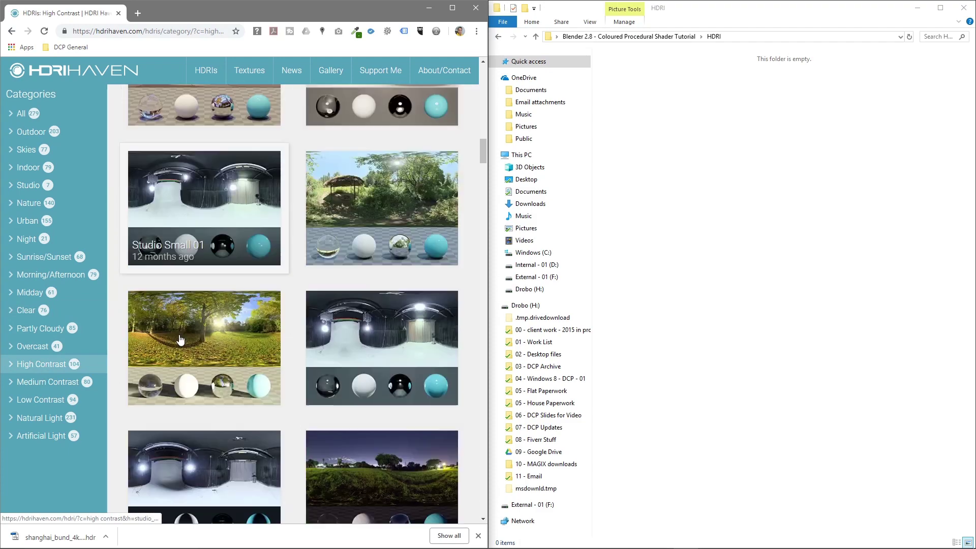
scroll(179, 334, down, 7)
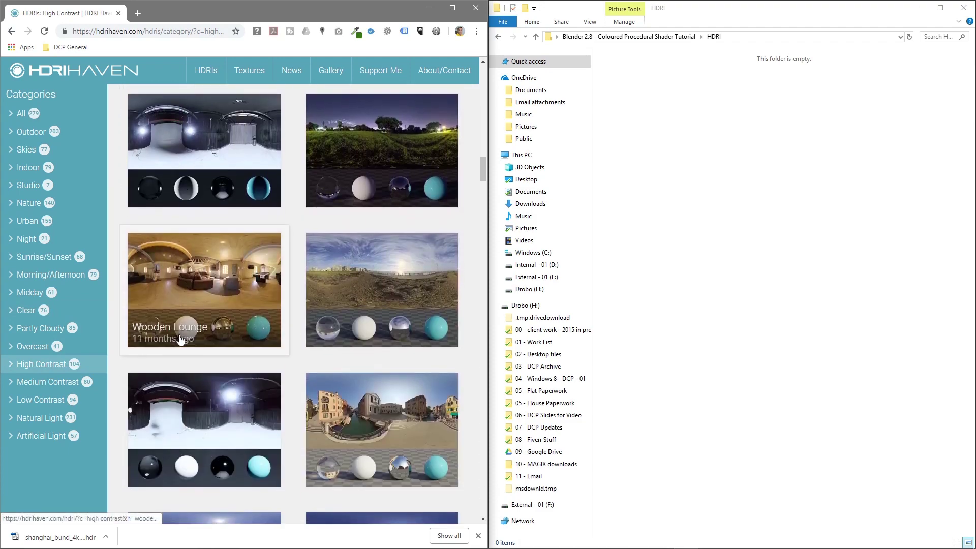
scroll(179, 335, down, 8)
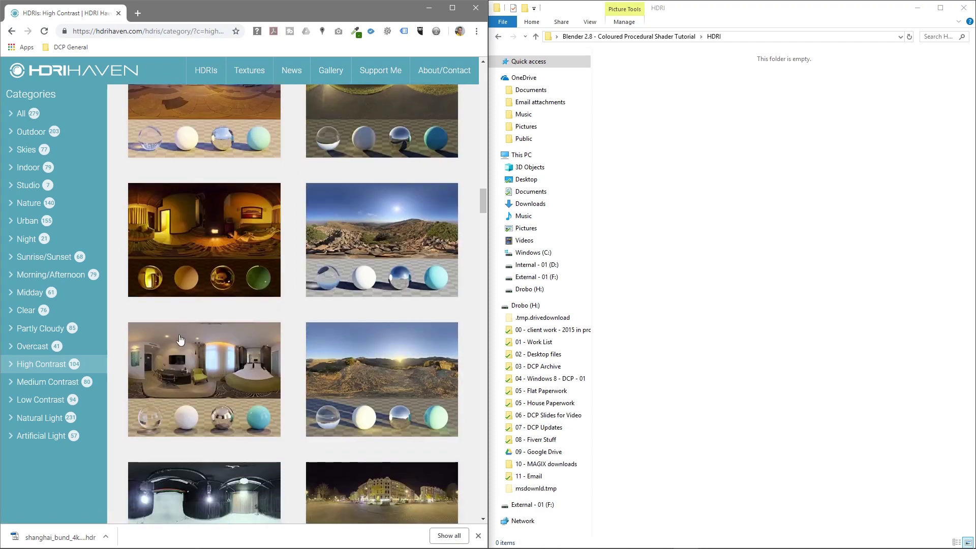
scroll(179, 335, down, 8)
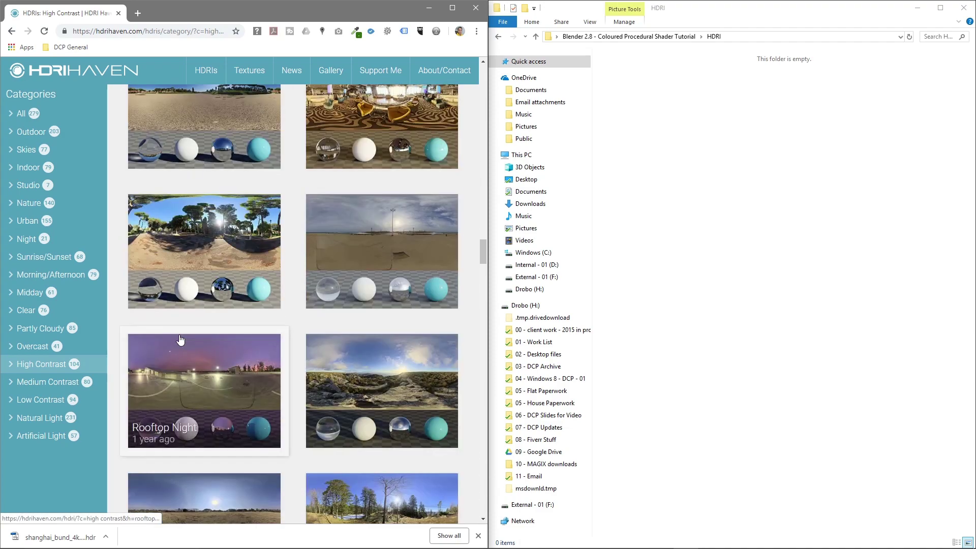
scroll(180, 340, down, 3)
scroll(180, 340, down, 10)
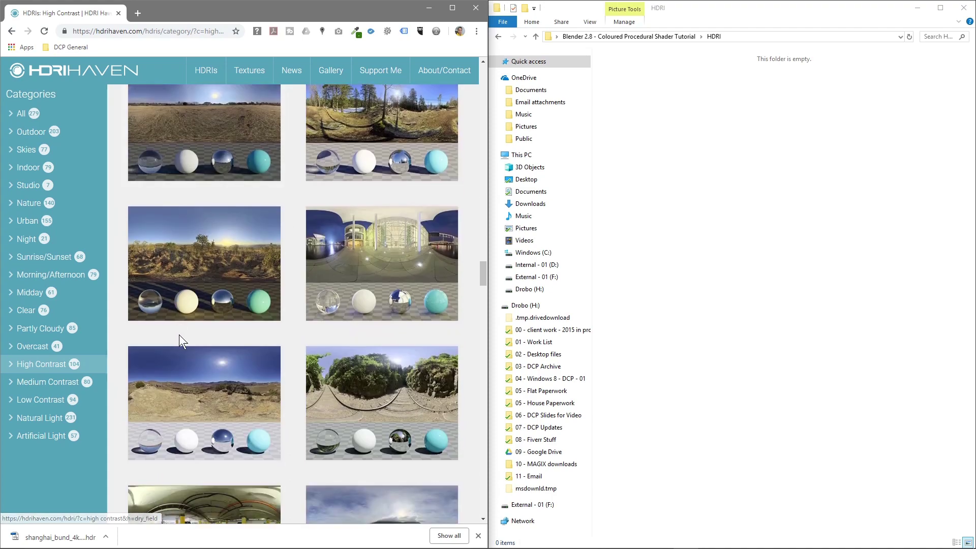
scroll(180, 339, down, 6)
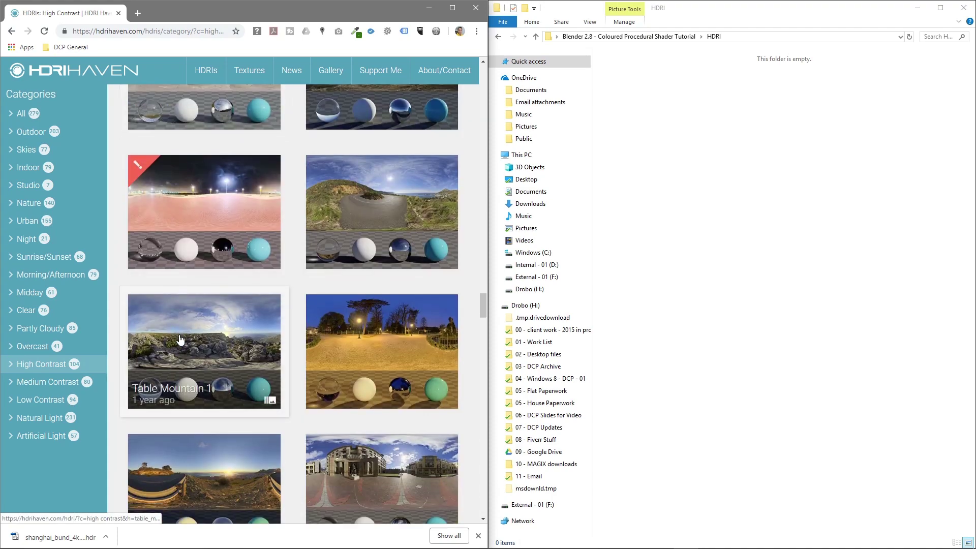
scroll(204, 305, up, 7)
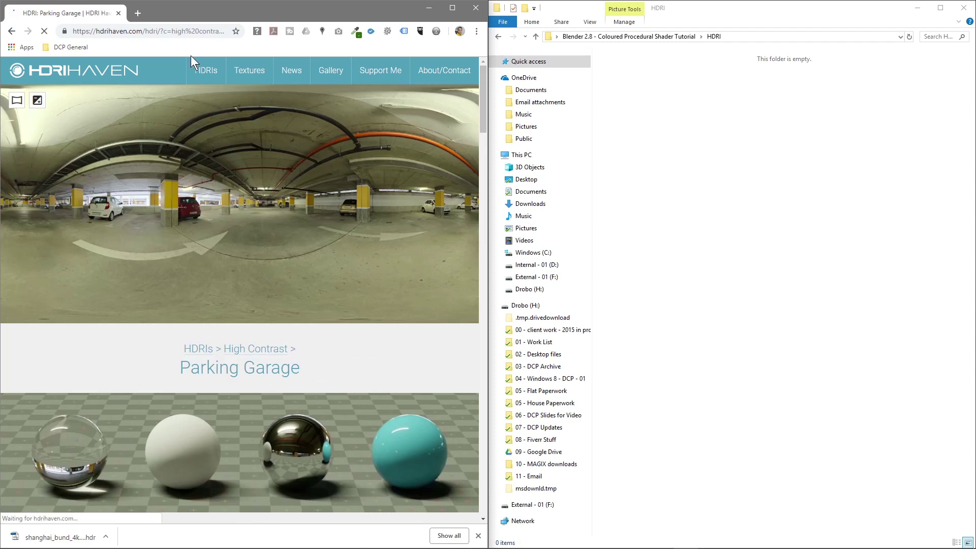
- Copy the Parking Garage page's web address and download its 4k HDR file
click(219, 31)
key(ctrl+c)
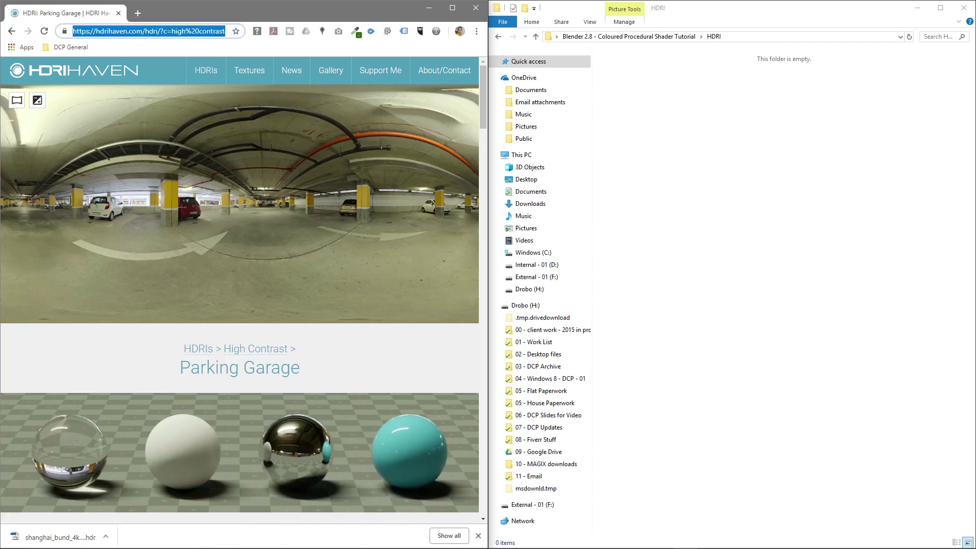
key(alt+Tab)
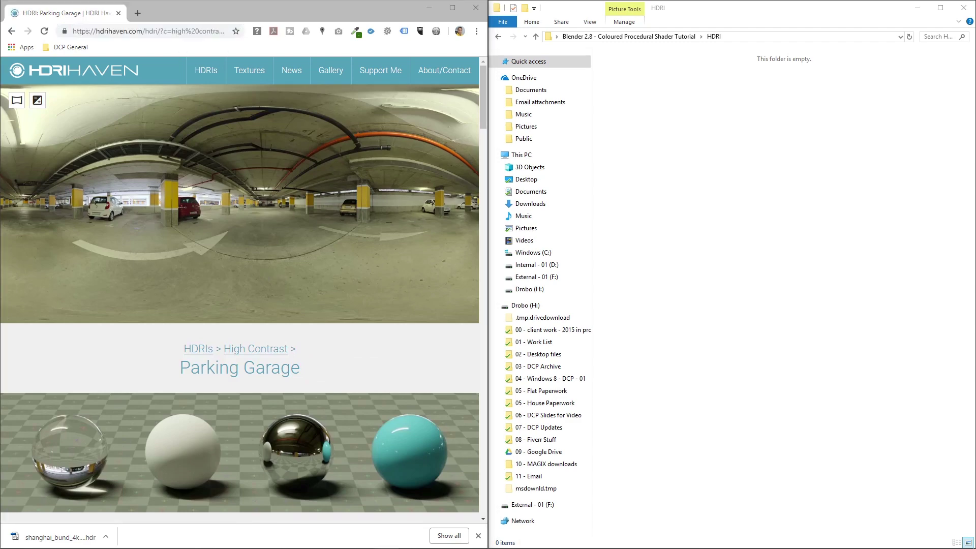
scroll(132, 299, down, 8)
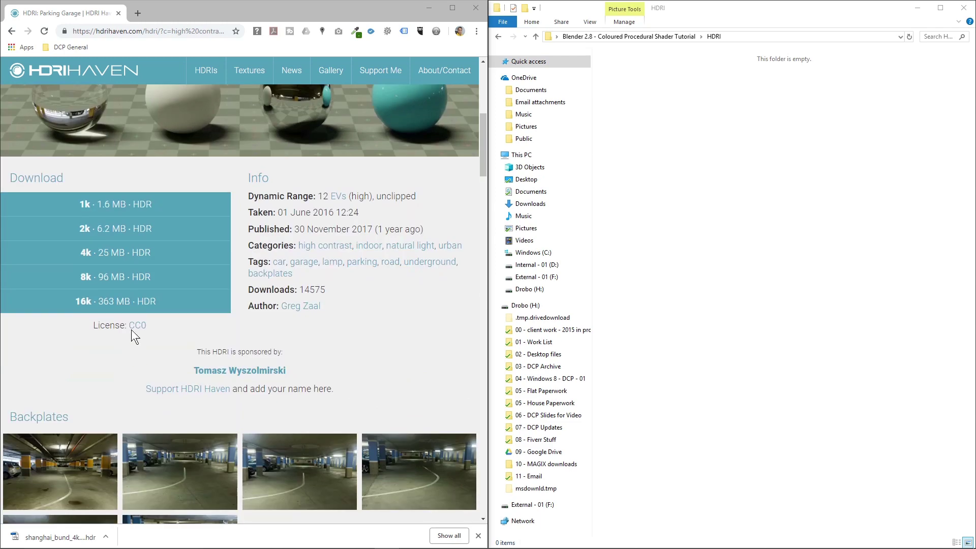
click(122, 251)
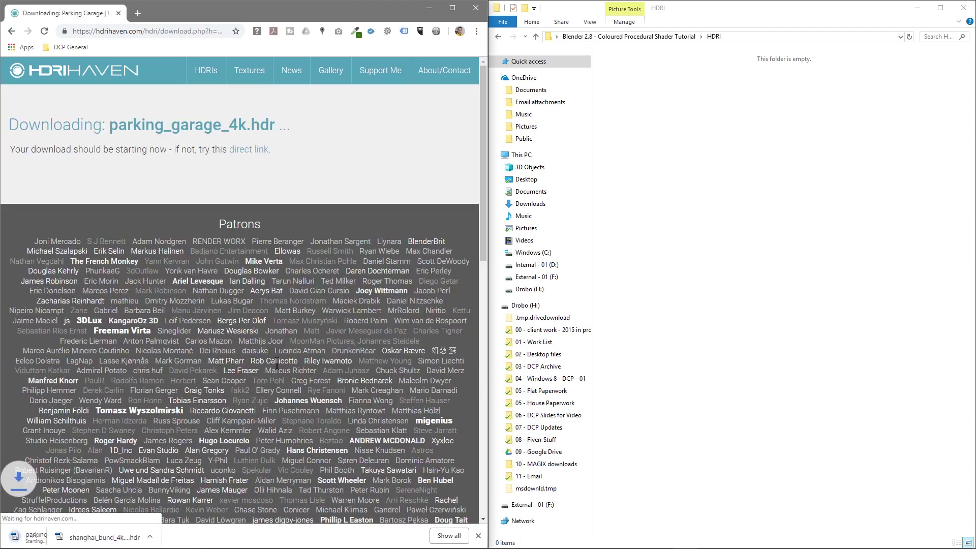
- Place the downloaded Shanghai Bund and Parking Garage HDR files in the tutorial's HDRI folder
click(708, 257)
drag(168, 537, 627, 84)
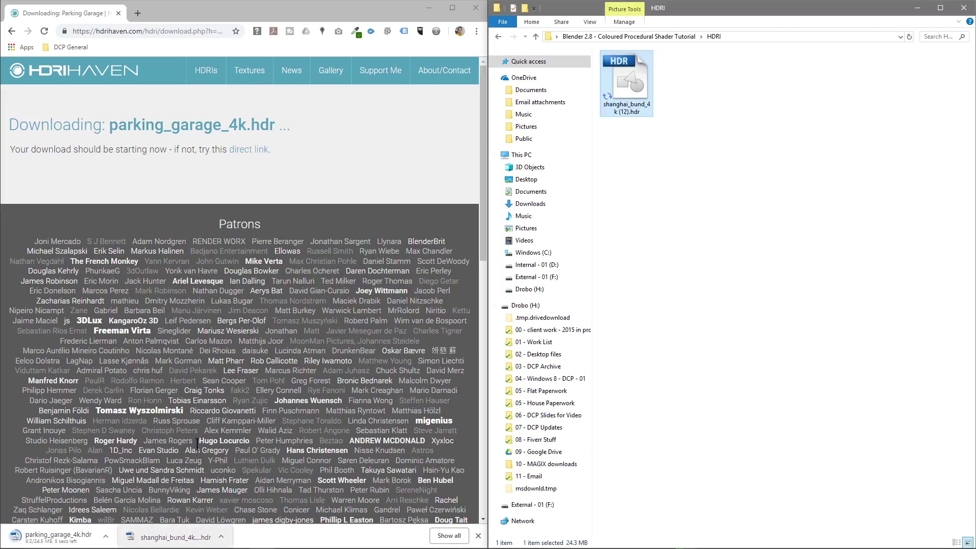
drag(58, 537, 681, 249)
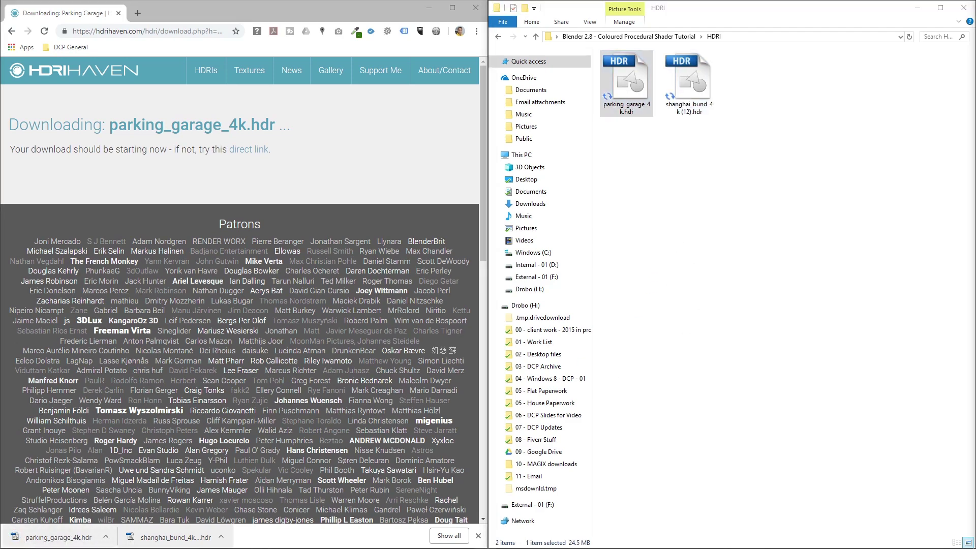
- Close Chrome and File Explorer and switch back to Blender
click(481, 9)
click(964, 9)
key(super)
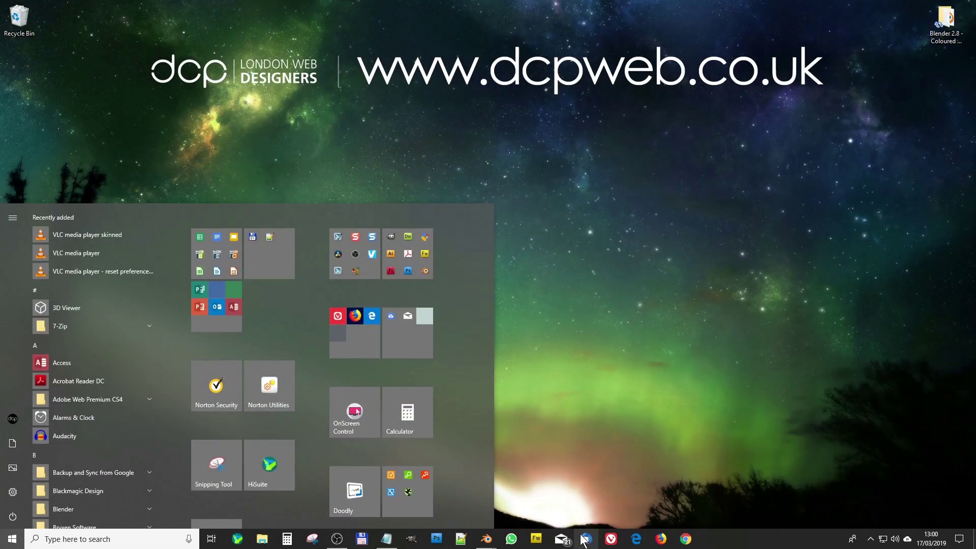
mouse_move(486, 539)
click(528, 487)
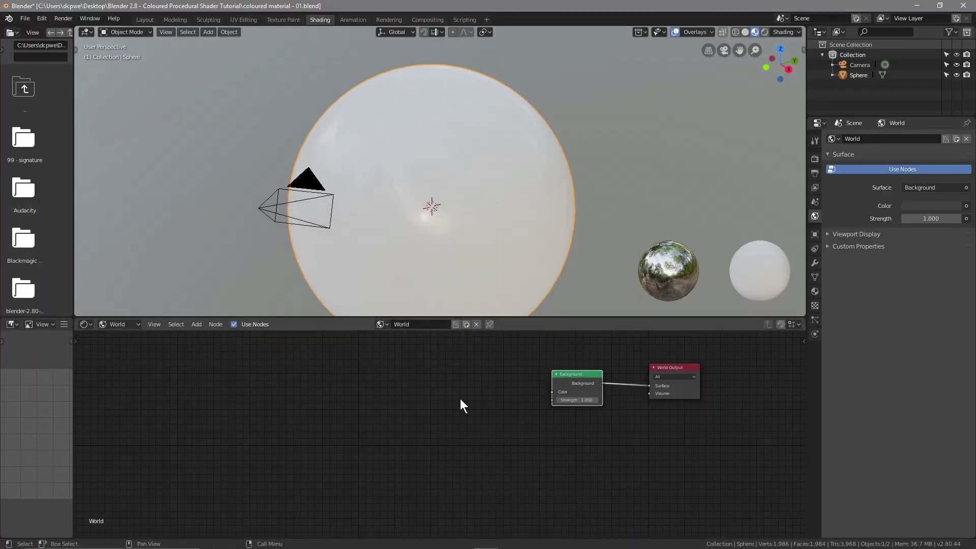
- Choose the World shader type and shift the World Output and Background nodes slightly rightward
click(116, 324)
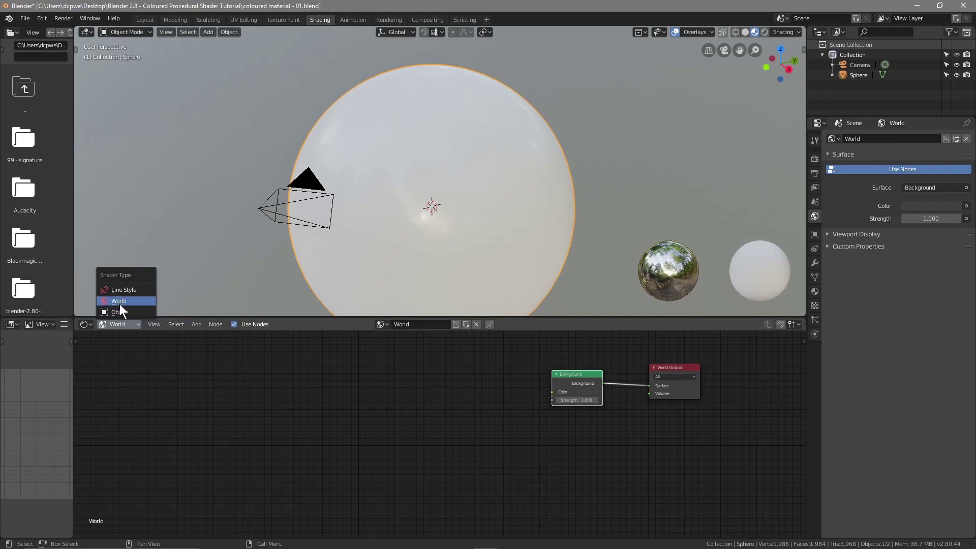
click(120, 304)
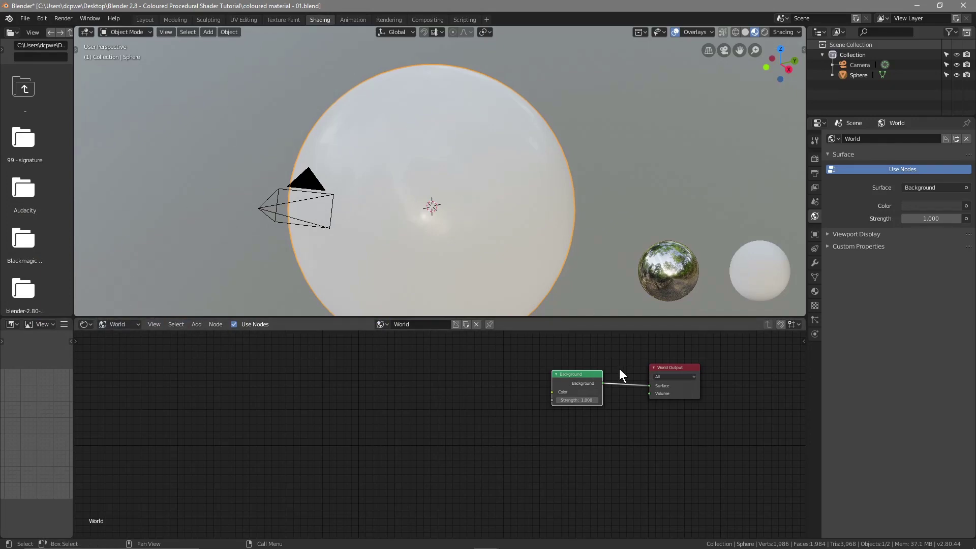
scroll(610, 377, up, 2)
click(724, 379)
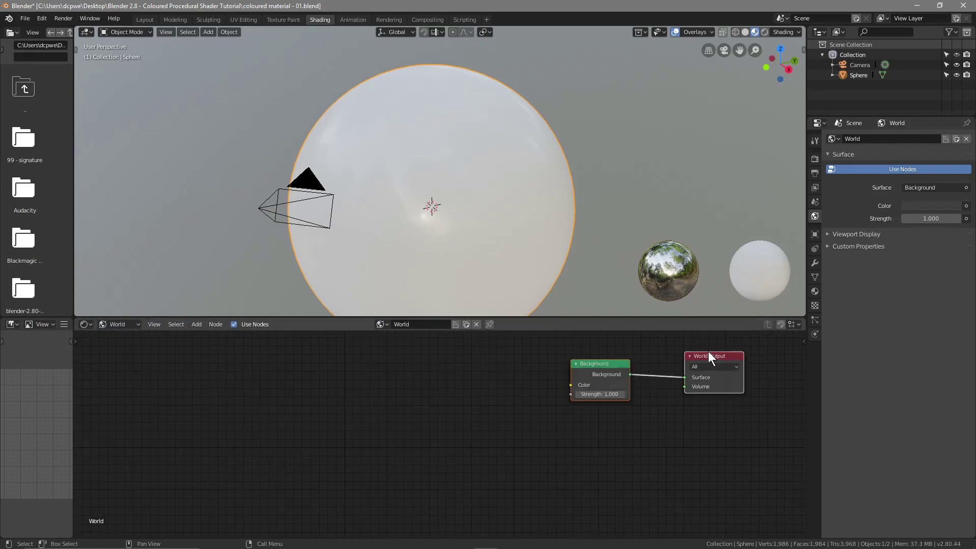
drag(707, 356, 728, 369)
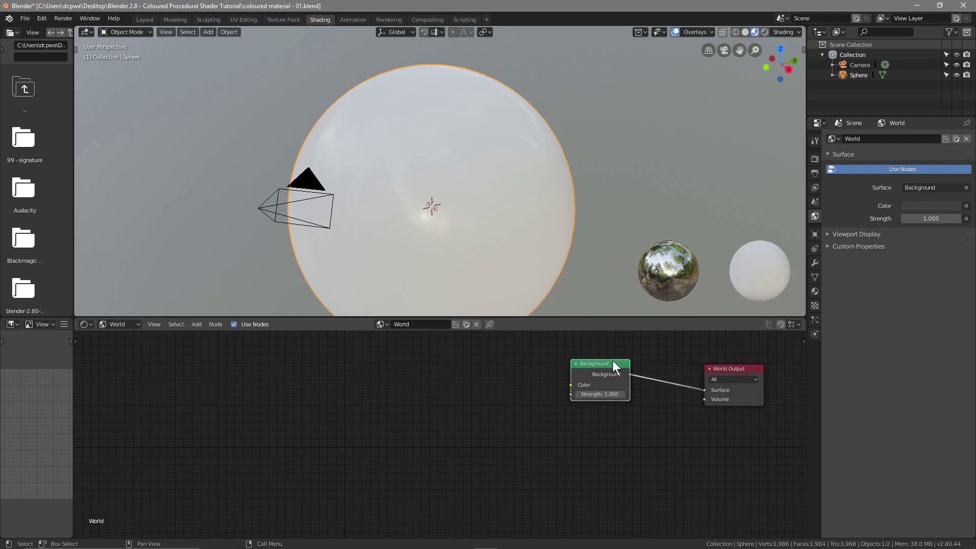
drag(612, 361, 643, 368)
- Add a second Background node below the existing Background node
key(shift+a)
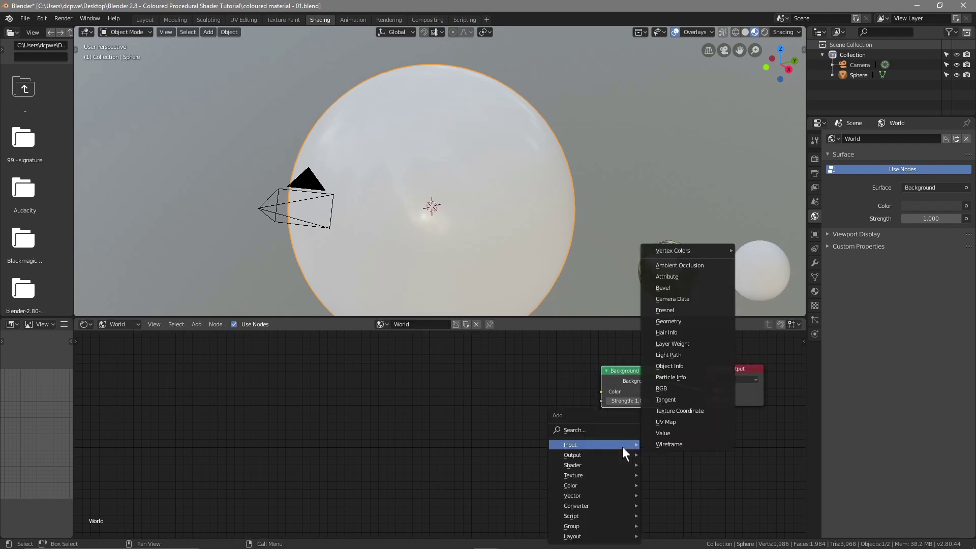
click(587, 429)
text(bac)
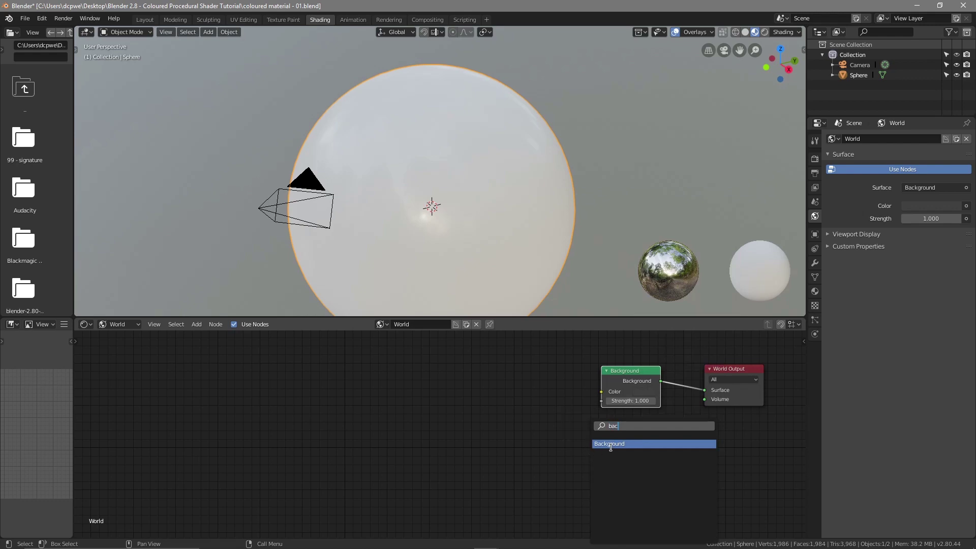
click(610, 444)
click(600, 443)
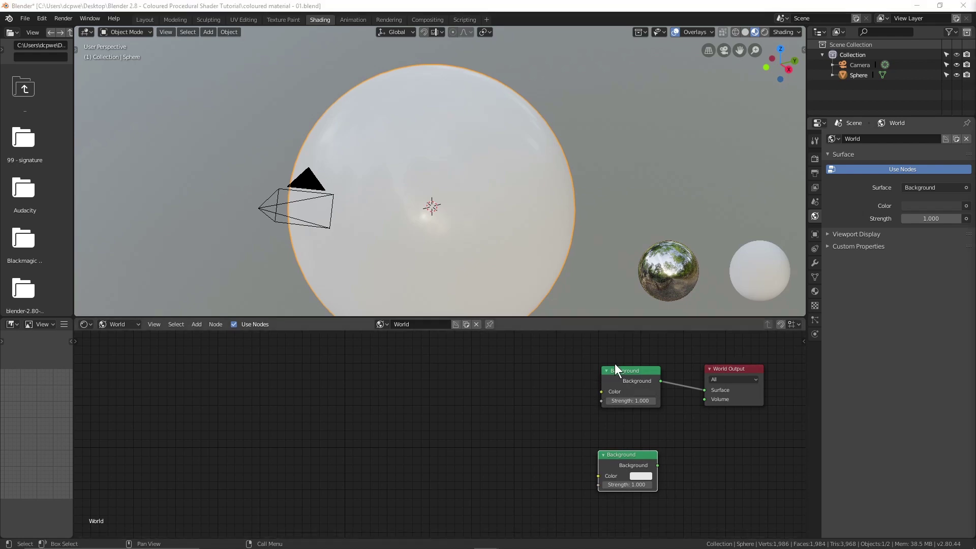
- Move the upper Background node leftward and insert a Mix Shader between it and the World Output
click(629, 370)
key(shift+a)
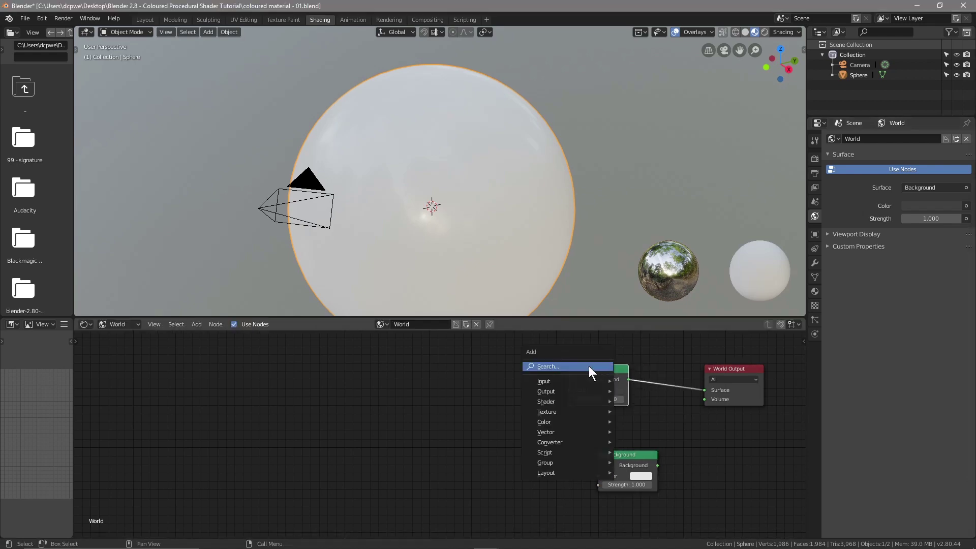
mouse_move(575, 401)
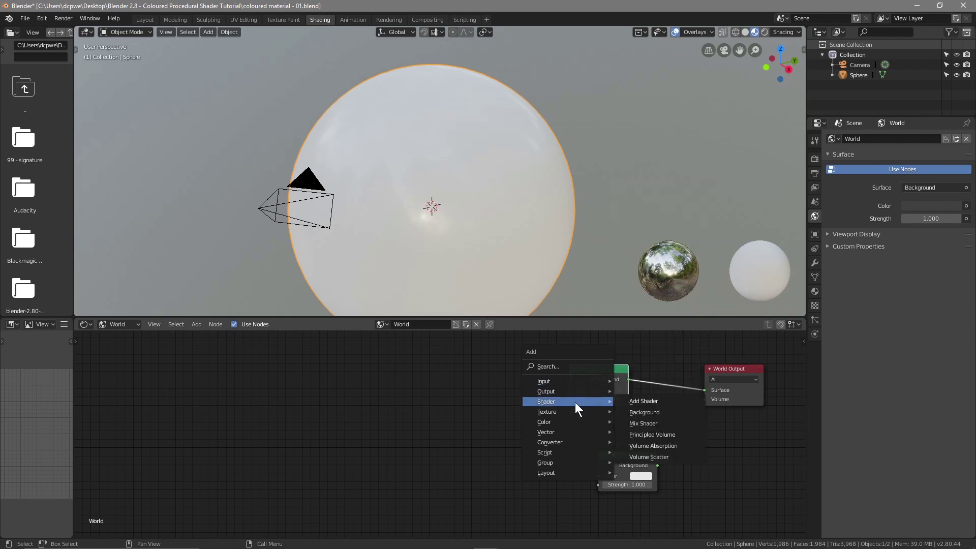
click(643, 426)
click(662, 356)
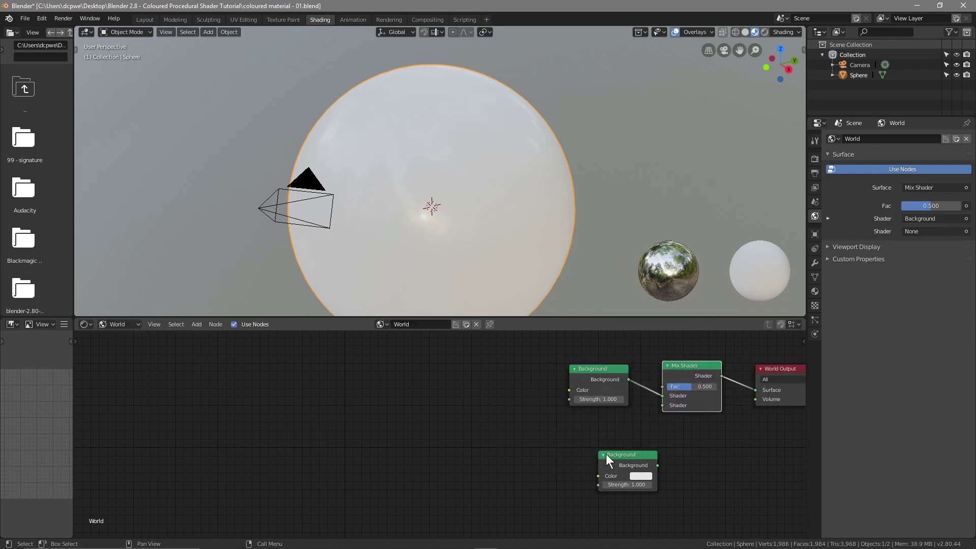
- Connect the lower Background node to the Mix Shader's second Shader input, set its colour to black and align both Background nodes
drag(618, 455, 663, 405)
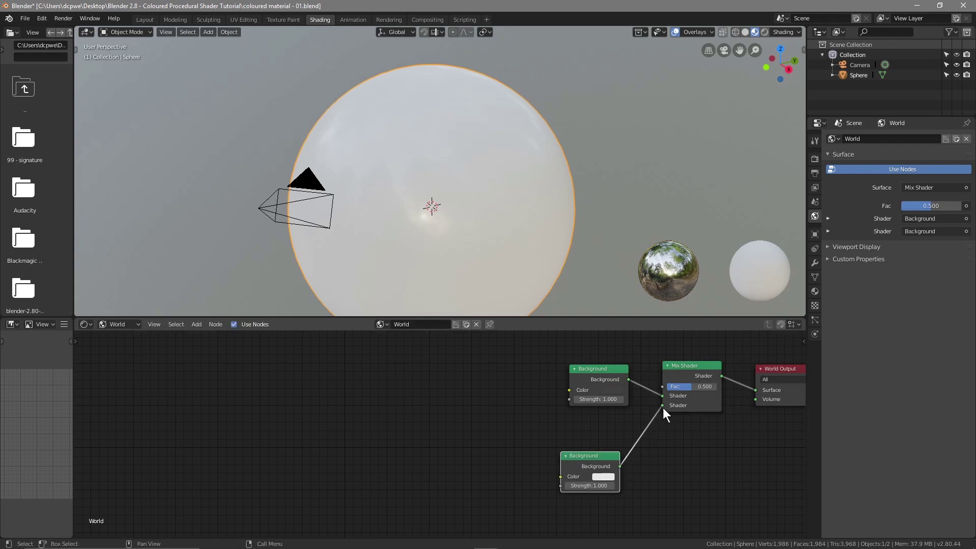
click(604, 476)
drag(625, 455, 600, 455)
drag(581, 371, 573, 368)
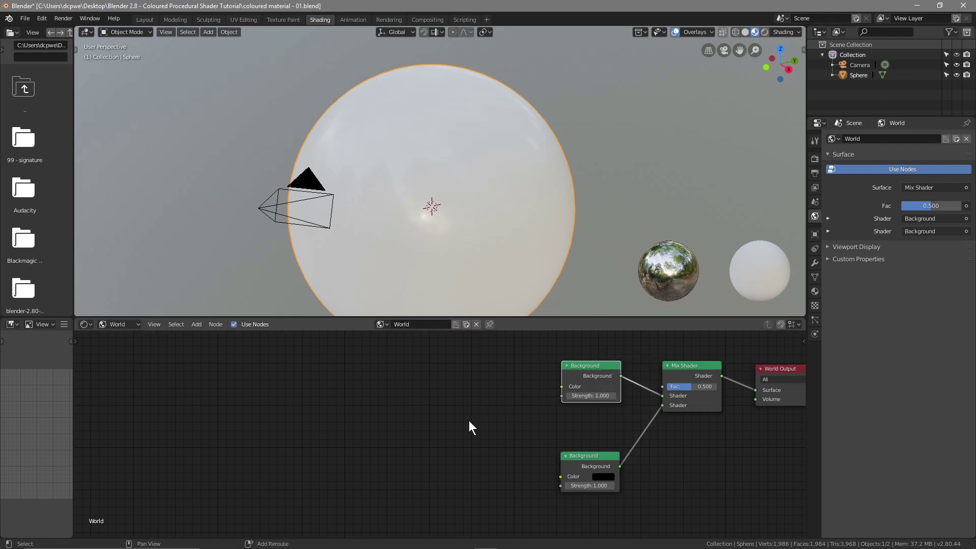
- Add an Environment Texture node before the upper Background node and connect its Color output to that Background's Color input
key(shift+a)
mouse_move(467, 421)
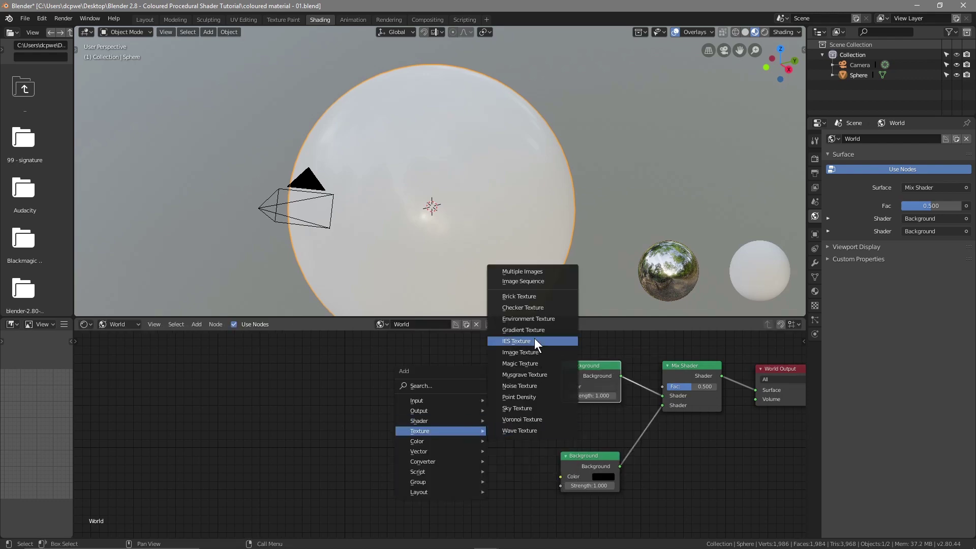
click(530, 318)
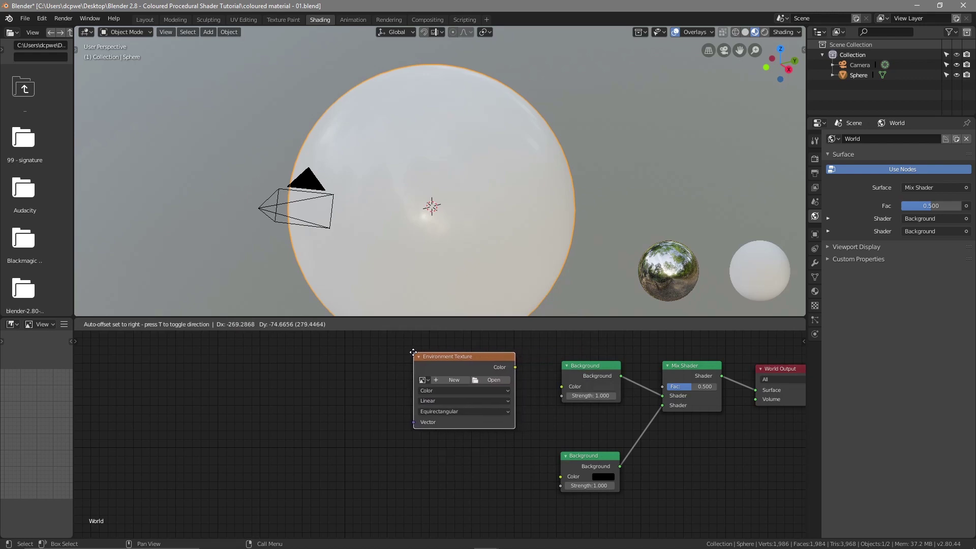
click(437, 362)
drag(522, 374, 562, 387)
drag(444, 363, 463, 366)
- Add a Texture Coordinate node and a Mapping node in a row to the left of the Environment Texture
key(shift+a)
mouse_move(362, 378)
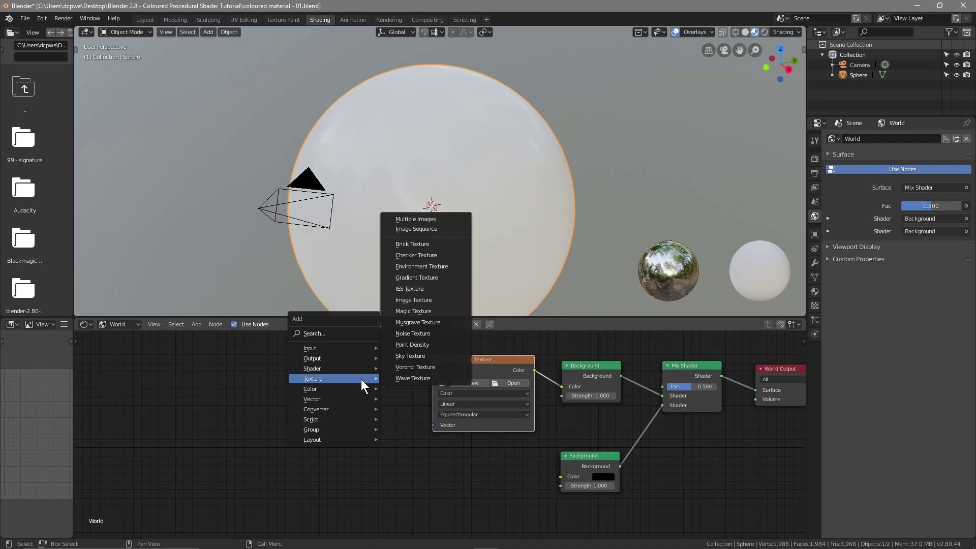
mouse_move(358, 349)
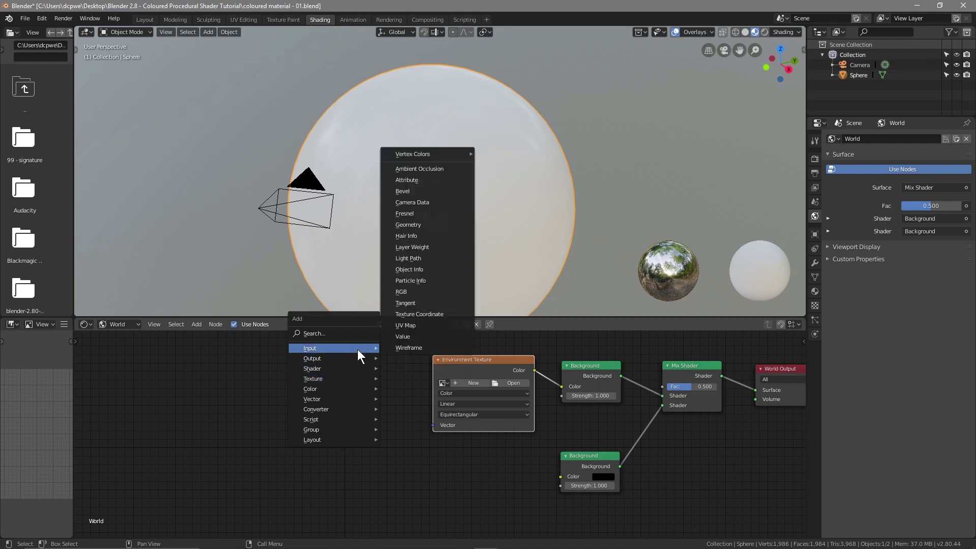
click(425, 313)
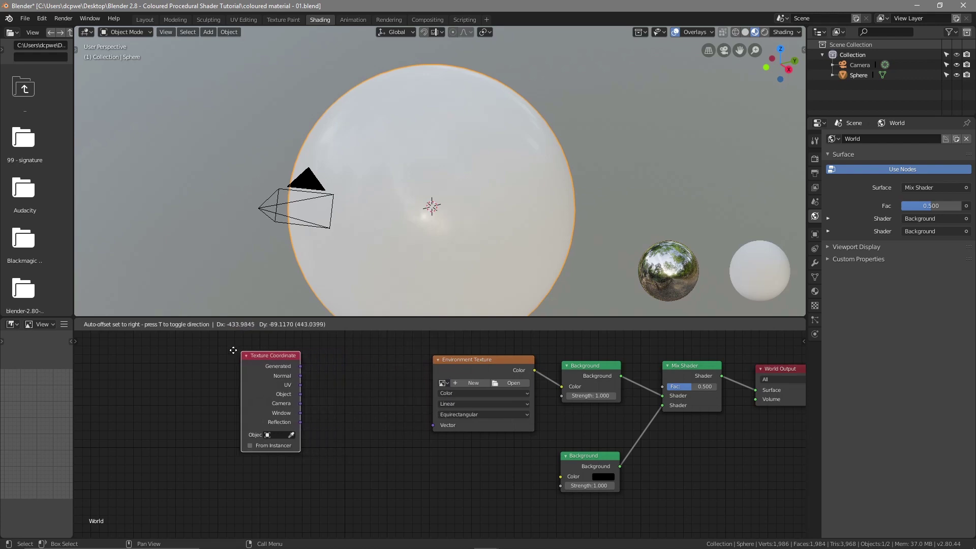
click(207, 348)
key(shift+a)
mouse_move(336, 444)
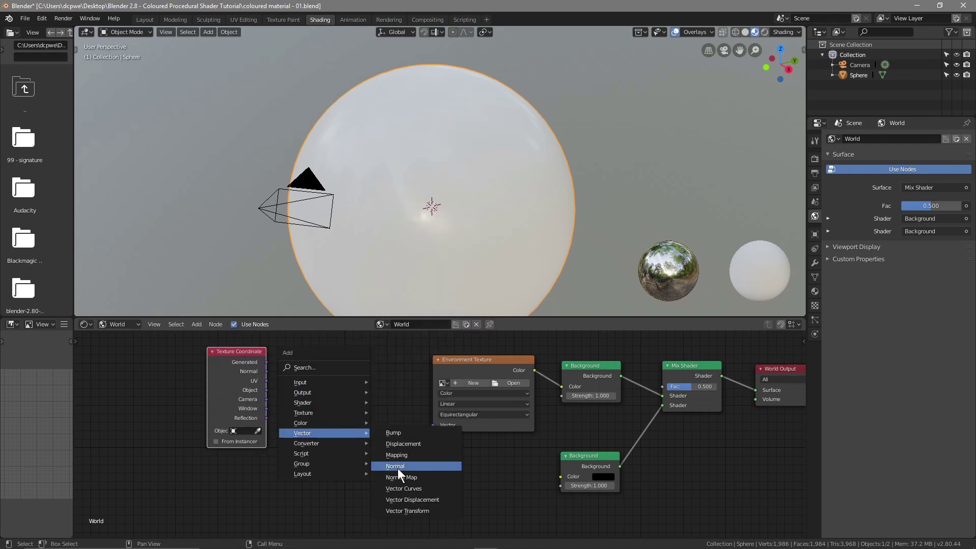
click(396, 456)
click(272, 347)
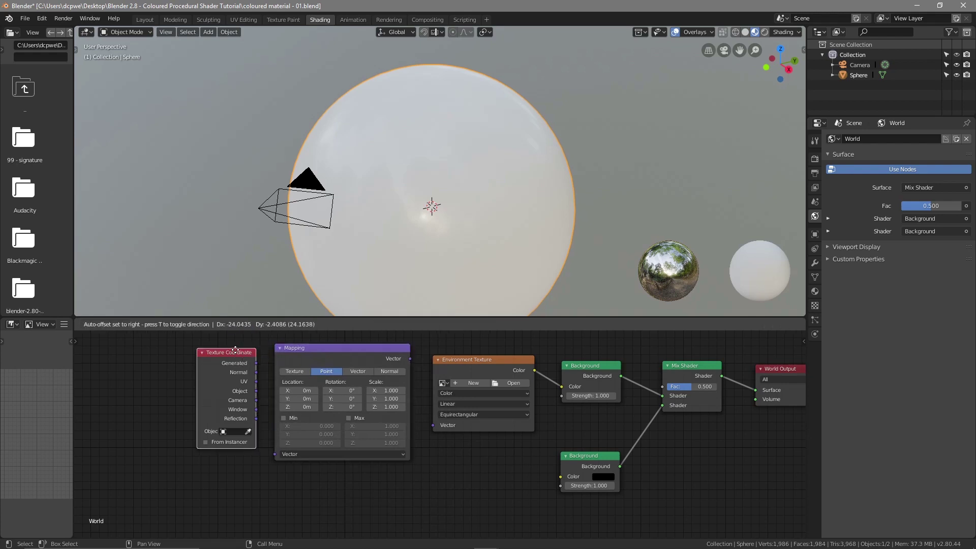
- Add a Light Path node to the left of the Texture Coordinate node
key(shift+a)
mouse_move(136, 335)
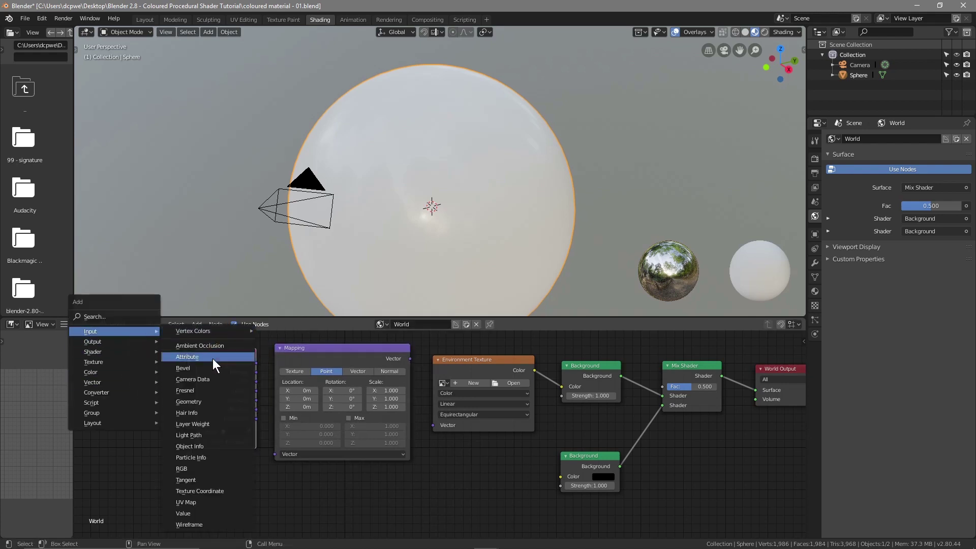
click(192, 435)
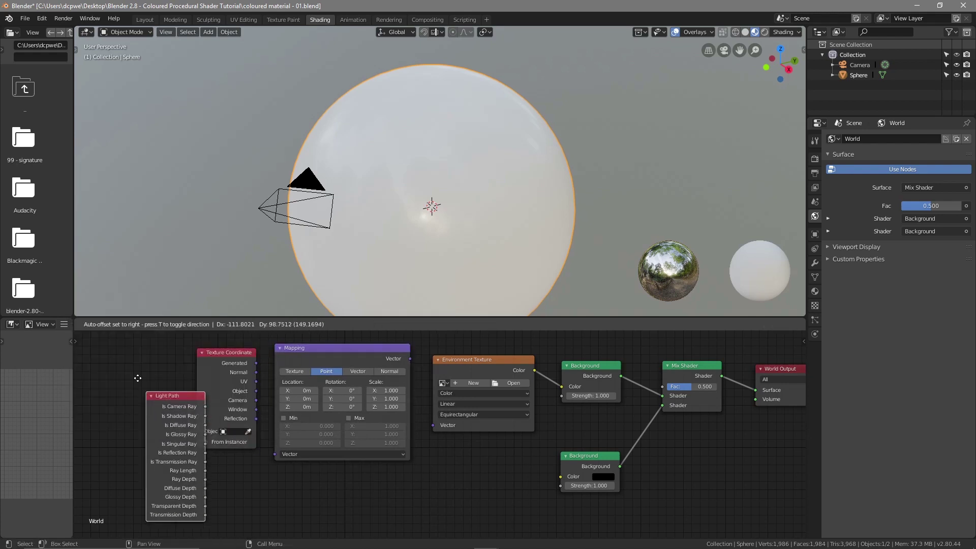
click(103, 346)
- Link Texture Coordinate's Generated output through Mapping into the Environment Texture's Vector, and Light Path's Is Camera Ray to the Mix Shader's Fac
drag(257, 363, 276, 454)
drag(410, 359, 412, 362)
drag(437, 426, 435, 426)
drag(161, 361, 663, 384)
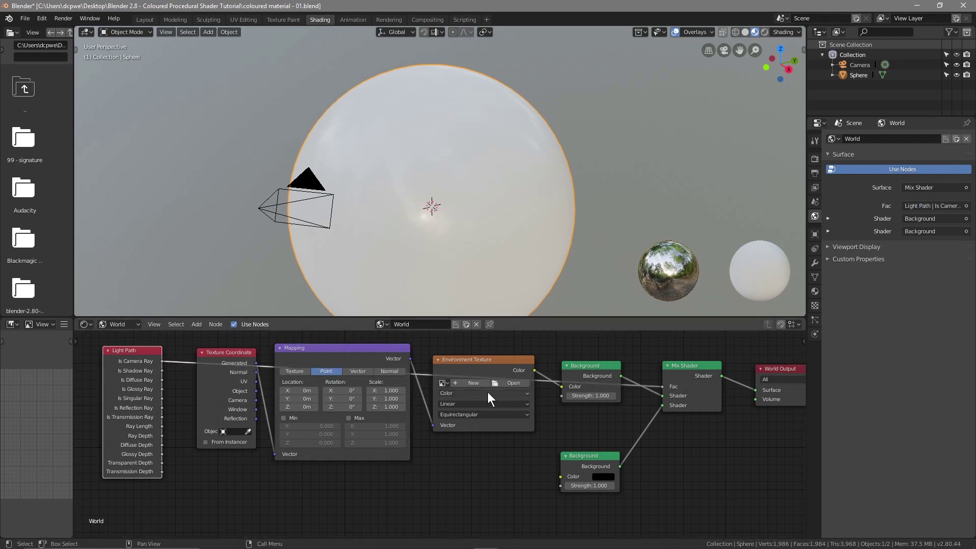
- Load parking_garage_4k.hdr from the HDRI folder into the Environment Texture node
click(510, 385)
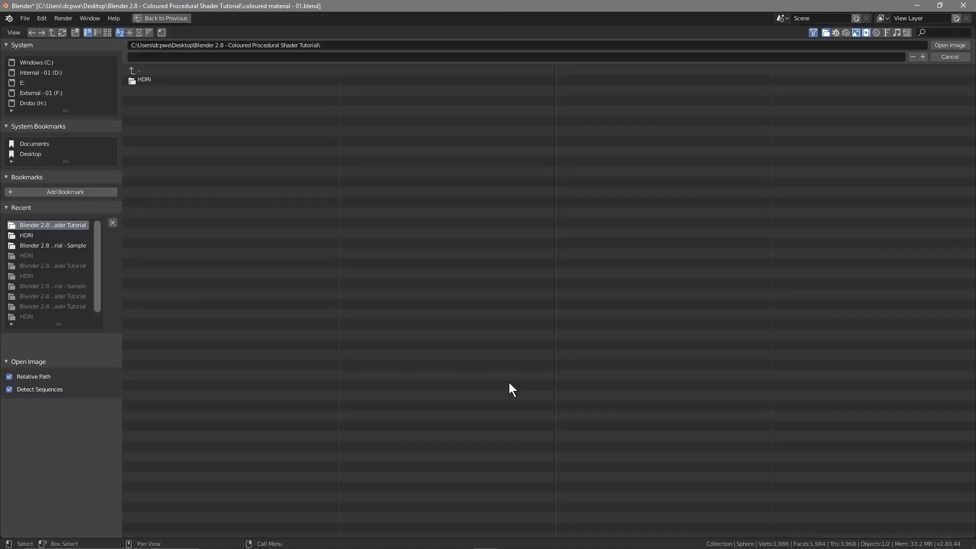
click(153, 78)
click(175, 81)
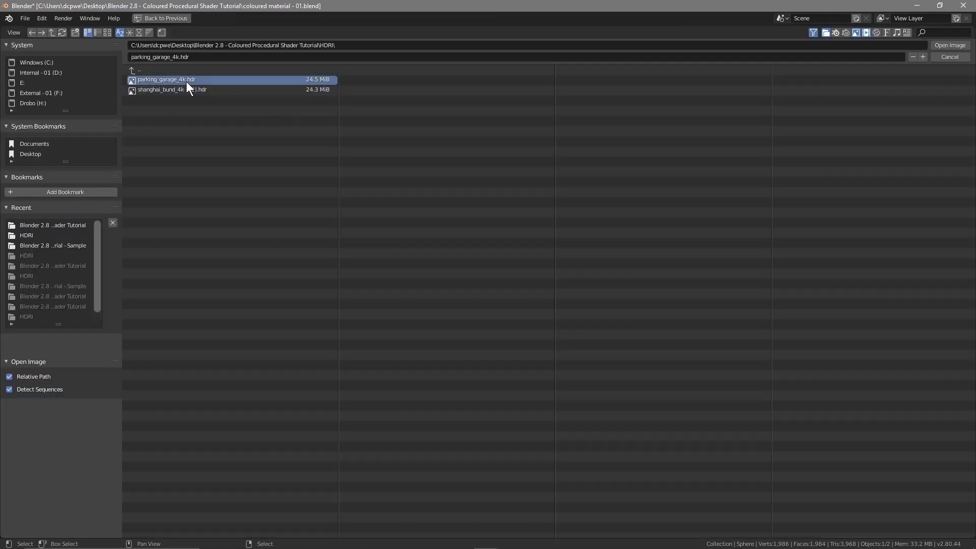
click(950, 44)
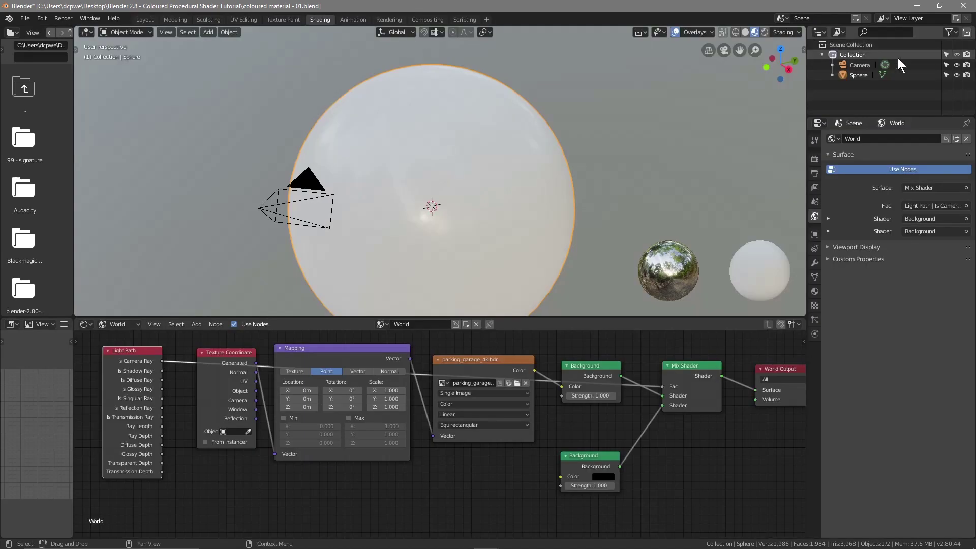
- Switch the 3D viewport to rendered shading with the whole sphere in view
click(764, 32)
middle_drag(490, 190, 468, 196)
scroll(315, 200, down, 3)
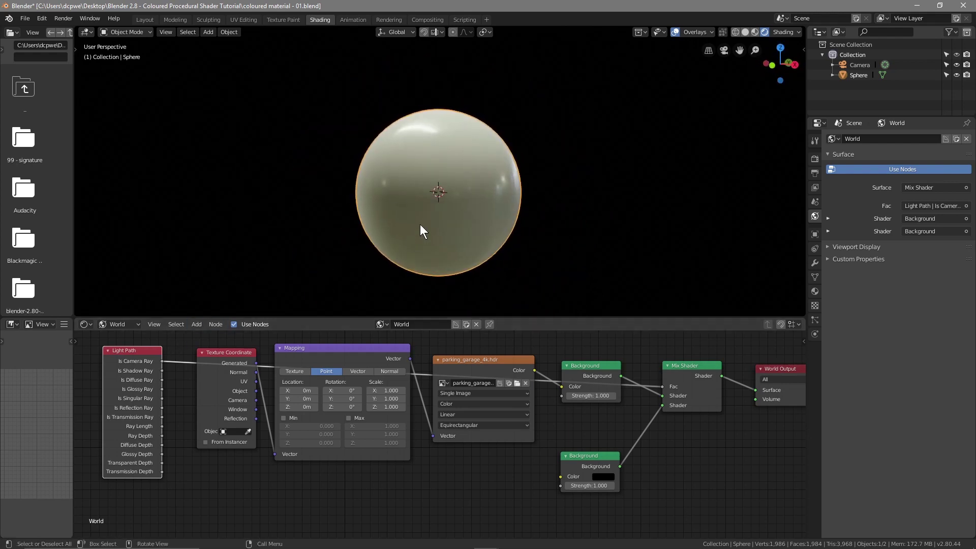
- Change the shader type to Object and create a new material for the sphere
click(123, 323)
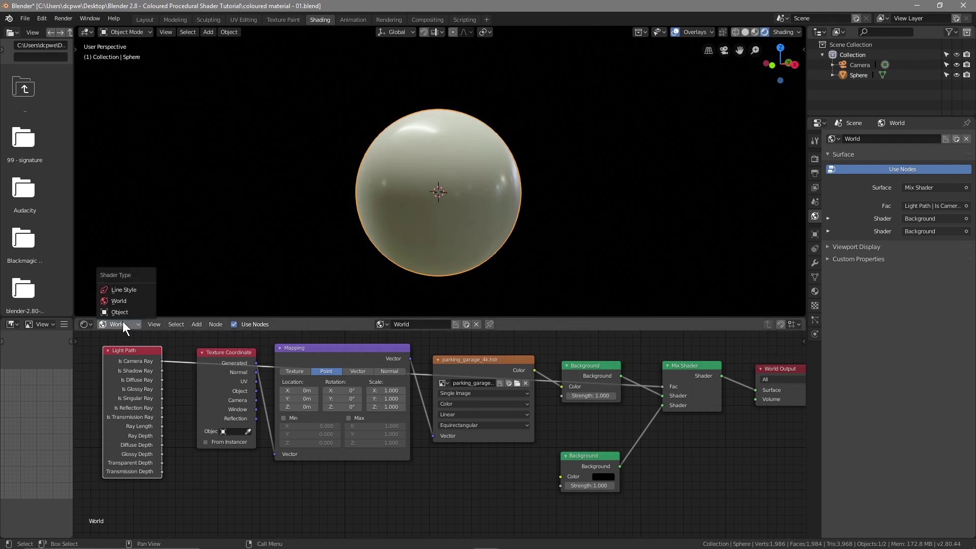
click(123, 309)
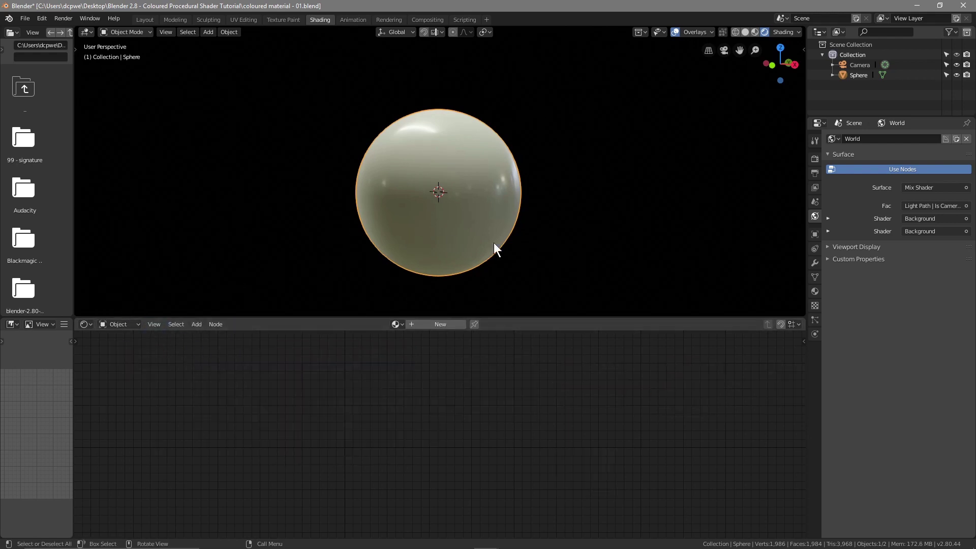
click(438, 324)
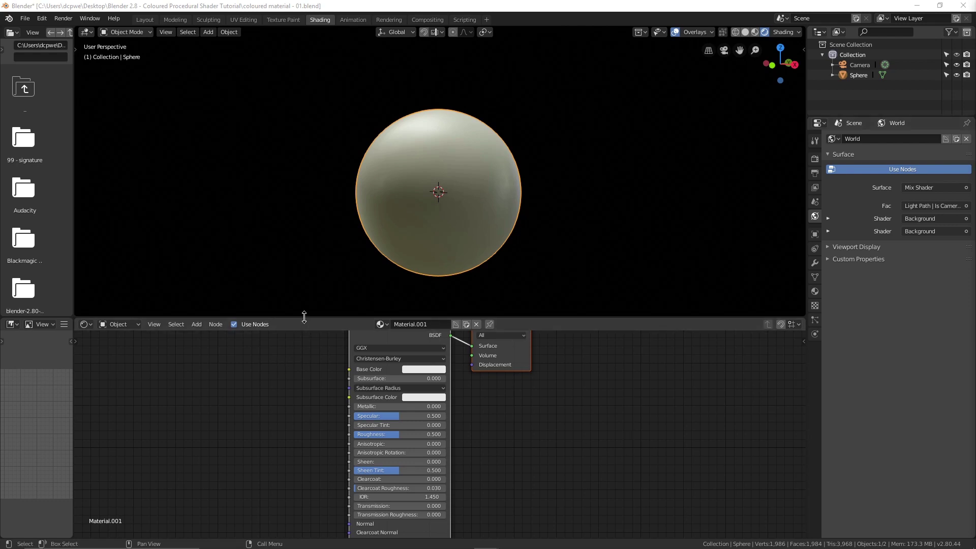
- Deselect the sphere, enlarge the node editor upward and shift the Material Output and Principled BSDF nodes to the far right
click(314, 279)
drag(314, 317, 312, 242)
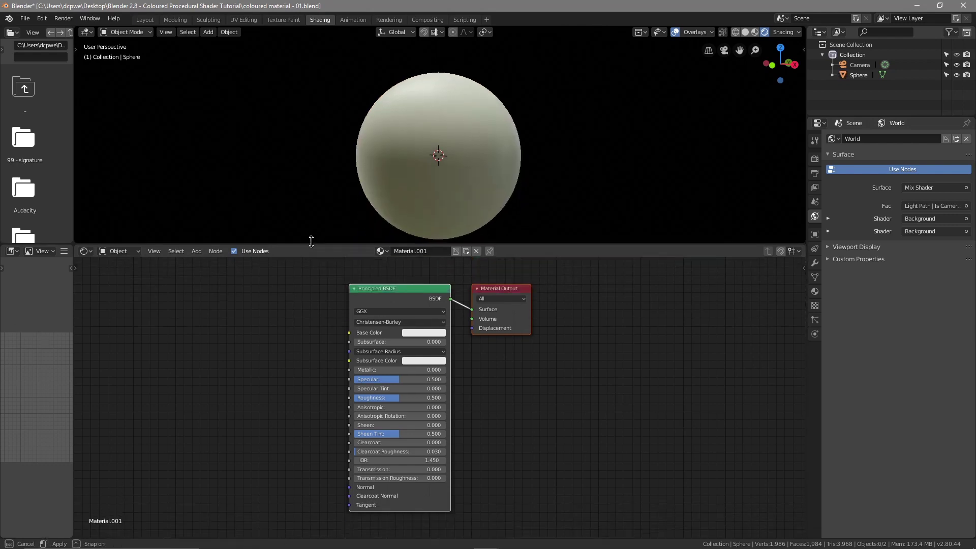
drag(492, 288, 745, 269)
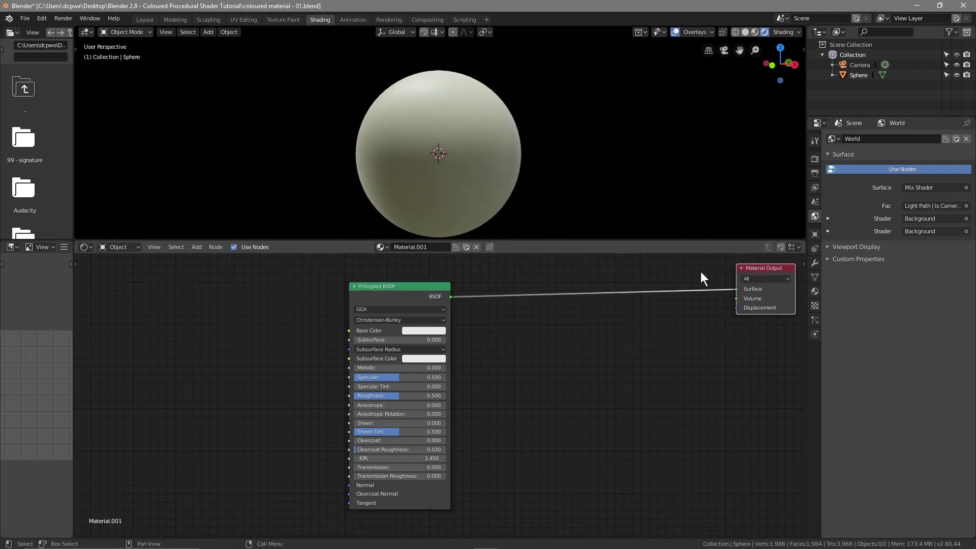
drag(414, 295, 665, 279)
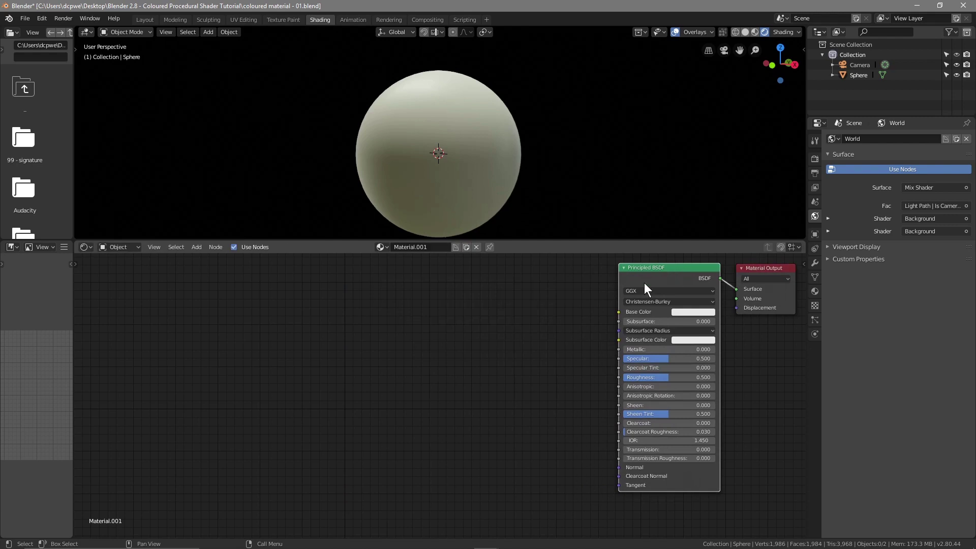
- Add a ColorRamp node to the left of the Principled BSDF and place a duplicate directly below it
key(shift+a)
mouse_move(431, 353)
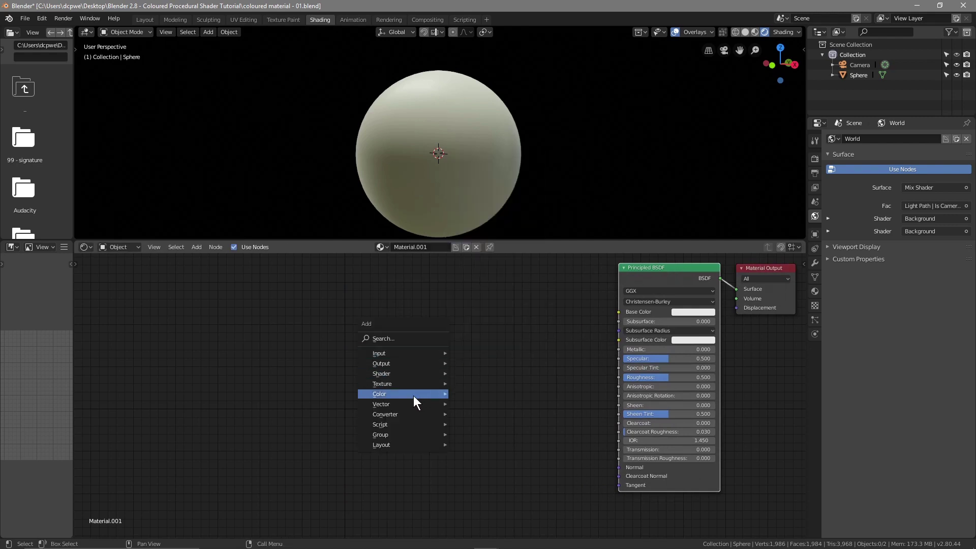
mouse_move(407, 414)
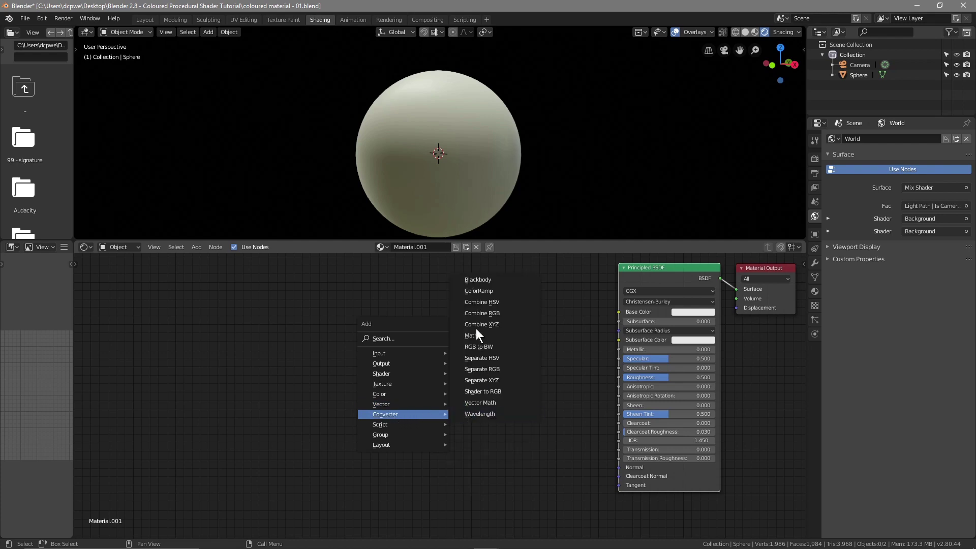
click(474, 292)
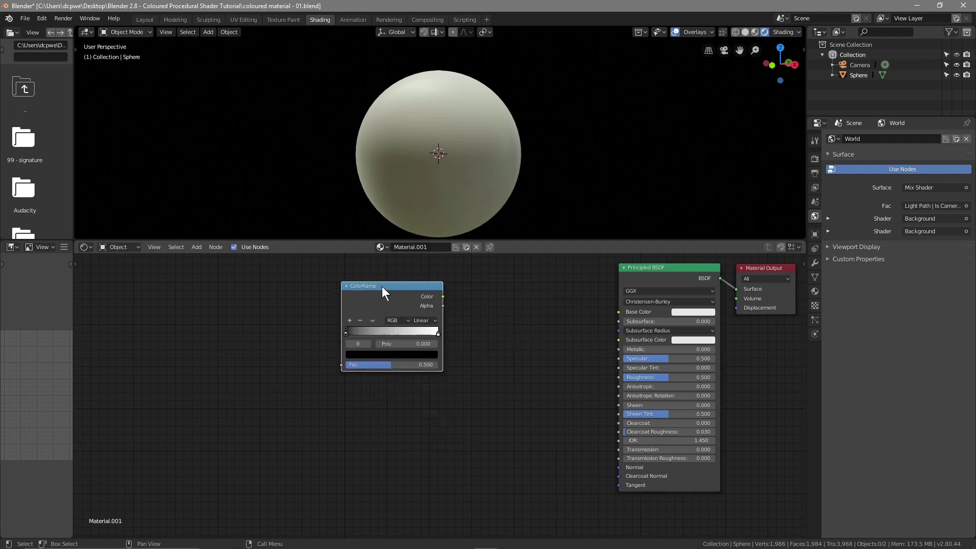
click(386, 290)
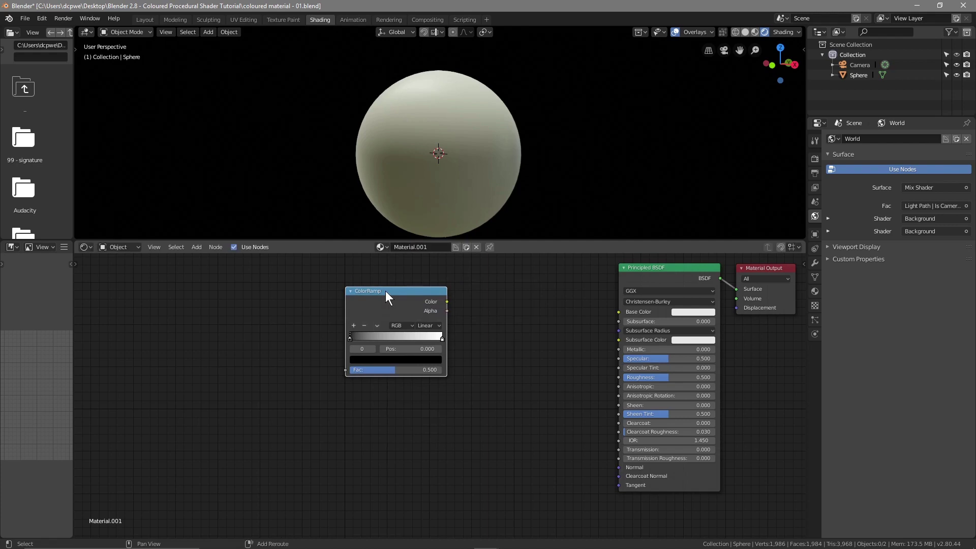
key(shift+d)
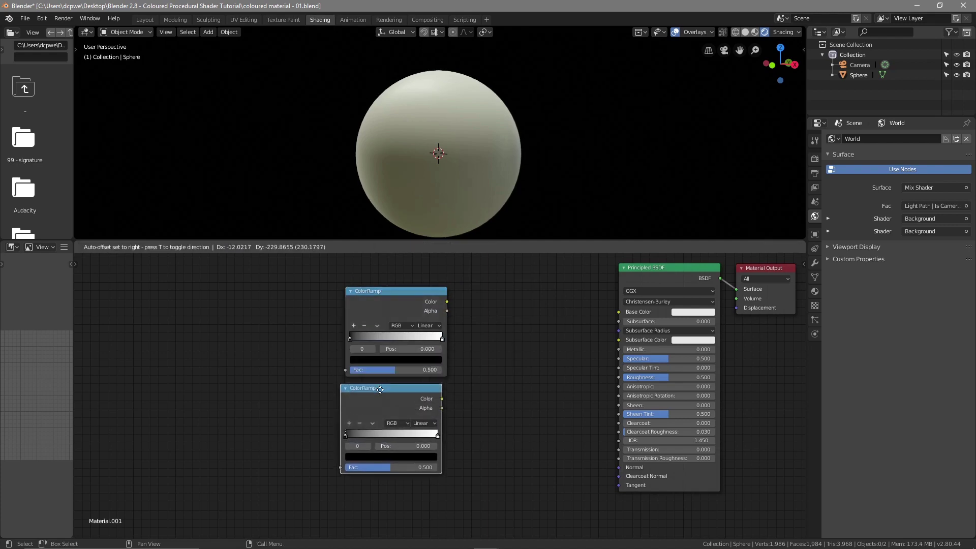
click(386, 395)
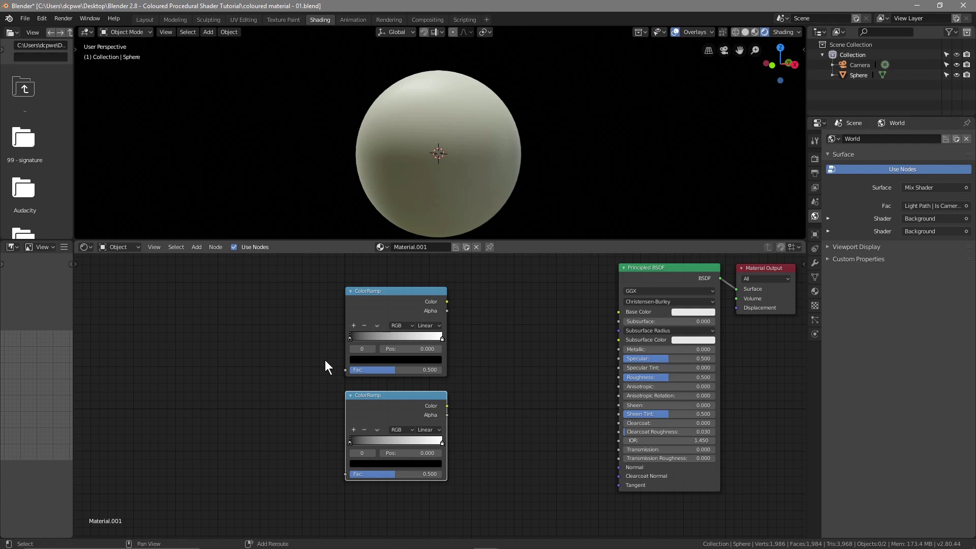
- Add a Noise Texture node to the left of the upper ColorRamp
key(shift+a)
mouse_move(316, 357)
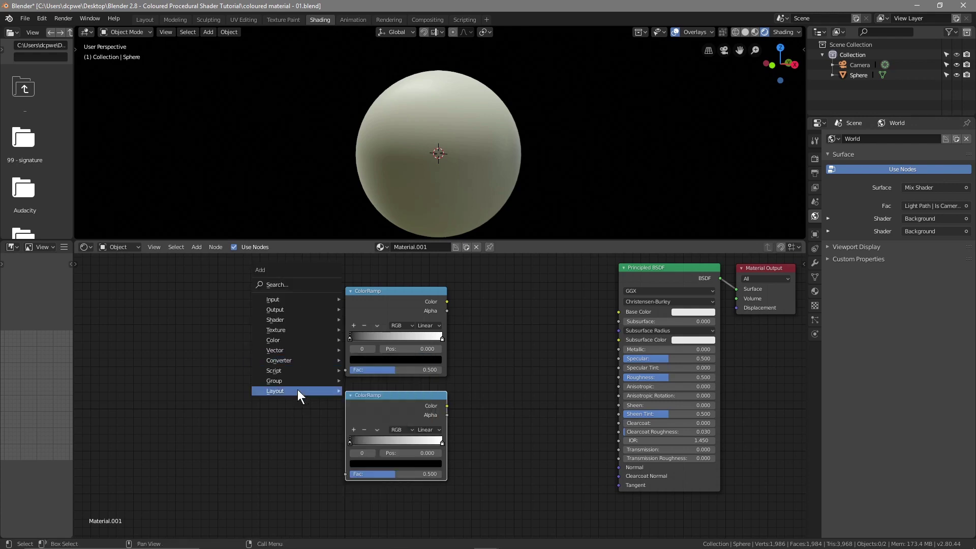
mouse_move(292, 331)
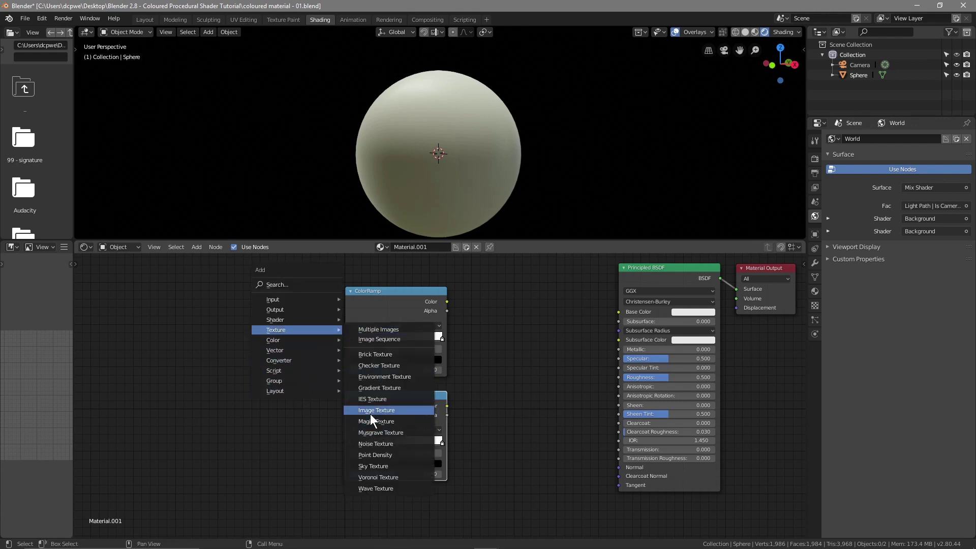
click(376, 443)
click(206, 275)
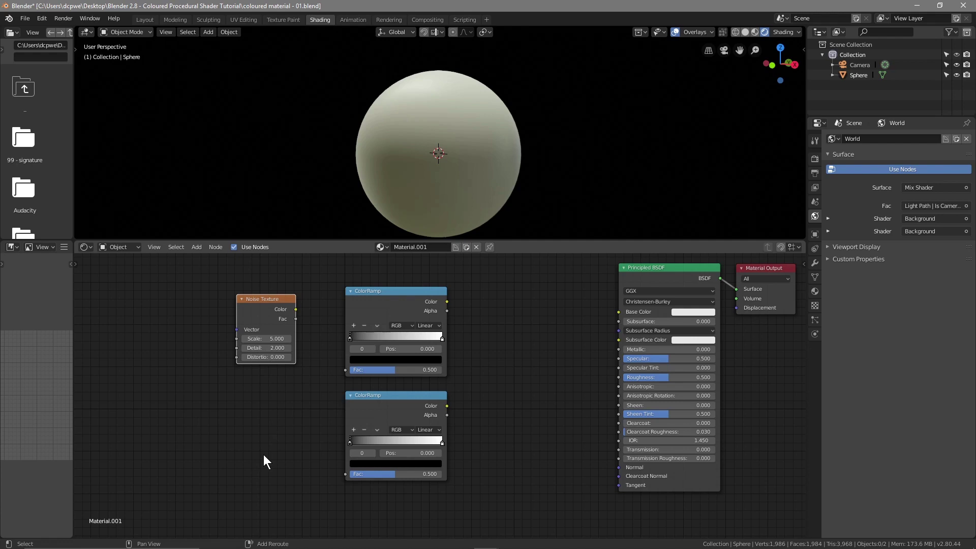
- Add a Magic Texture node below the Noise Texture, left of the lower ColorRamp
key(shift+a)
mouse_move(263, 454)
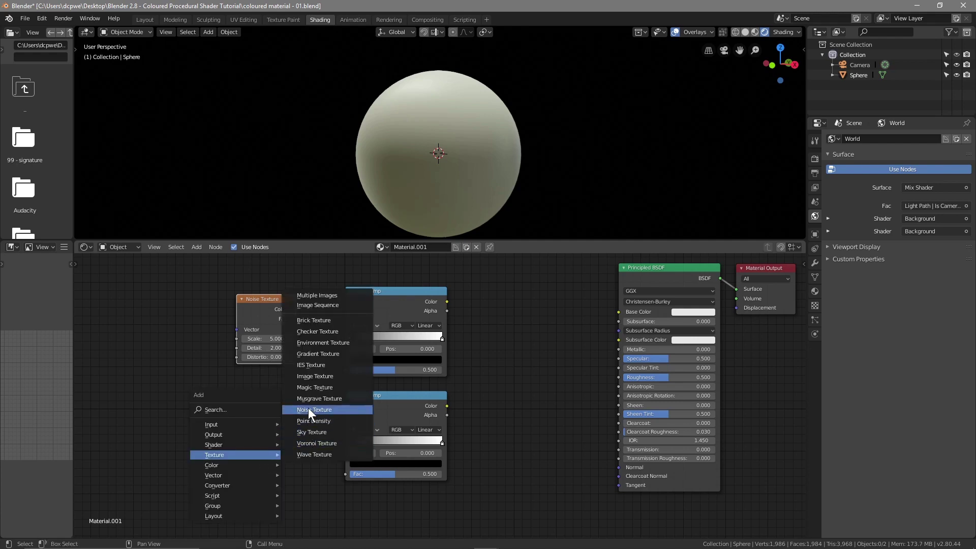
click(308, 388)
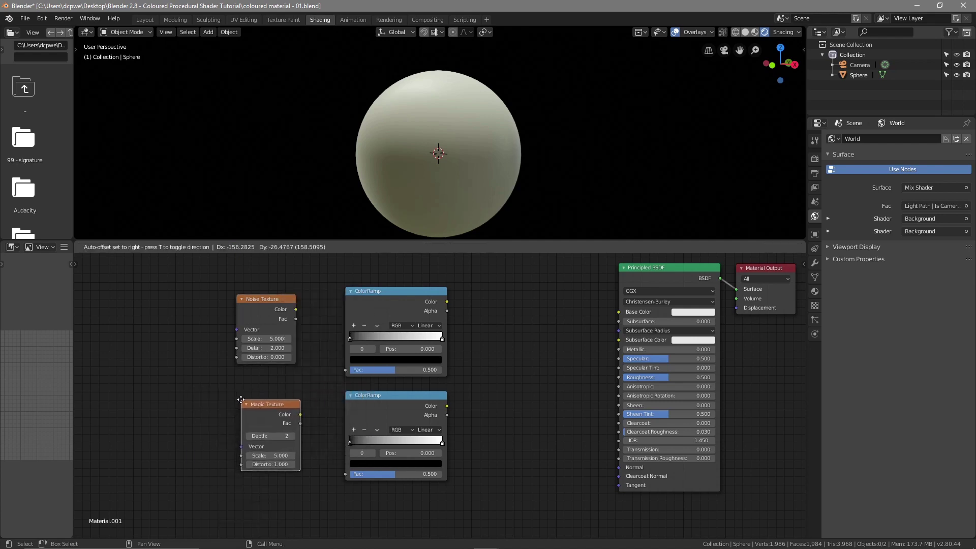
click(241, 401)
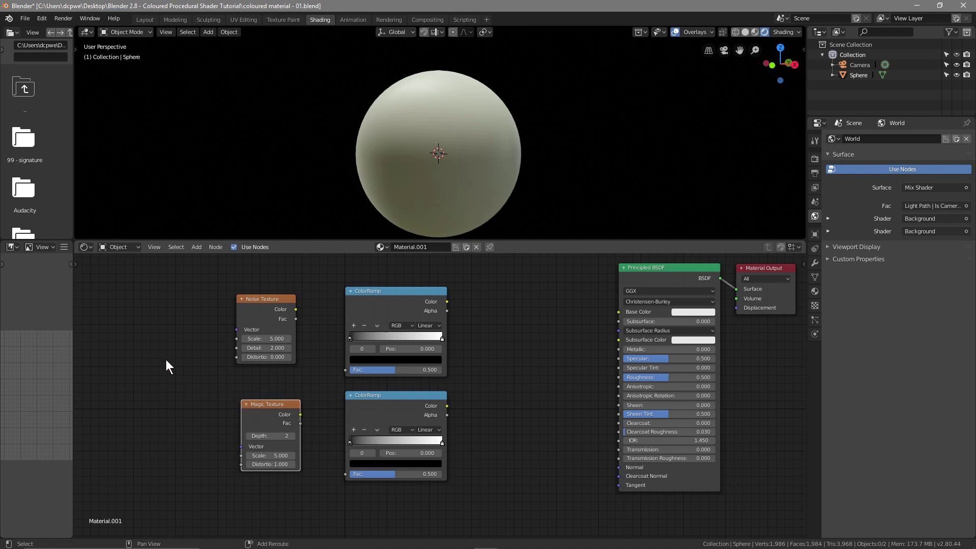
- Add a Wave Texture node to the left of the Noise Texture and Magic Texture nodes
key(shift+a)
mouse_move(166, 359)
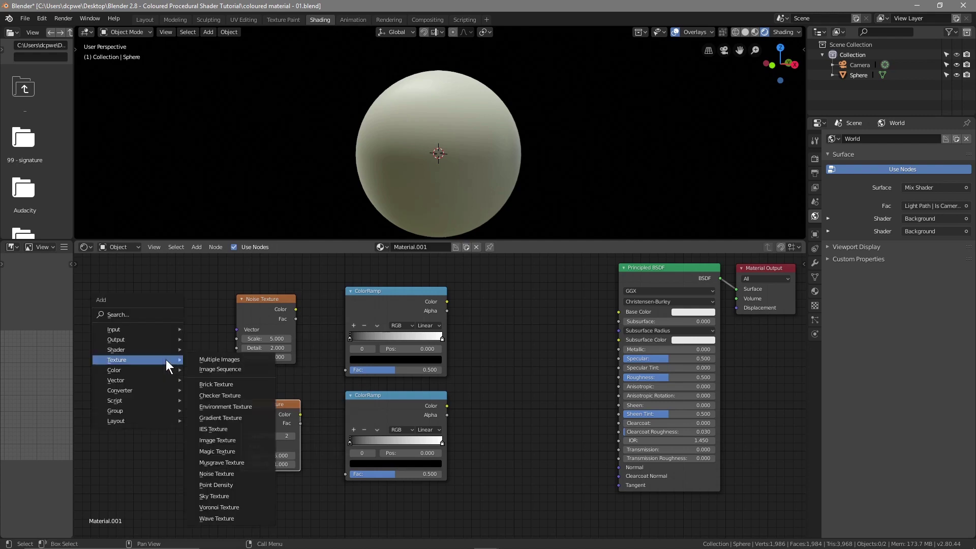
click(213, 517)
click(122, 316)
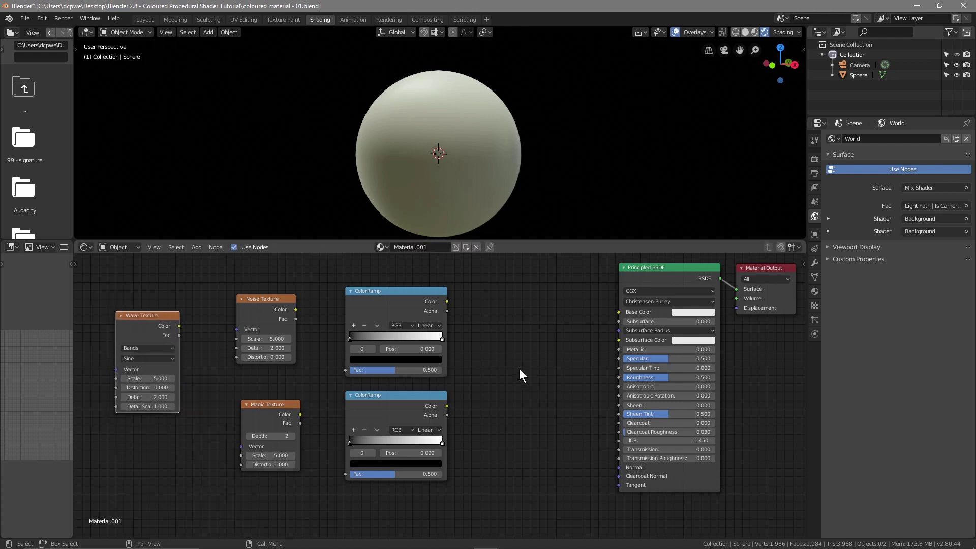
- Add a MixRGB node blending the upper ColorRamp as Color1 and the lower ColorRamp as Color2, and feed it into the Principled BSDF's Base Color
key(shift+a)
mouse_move(515, 369)
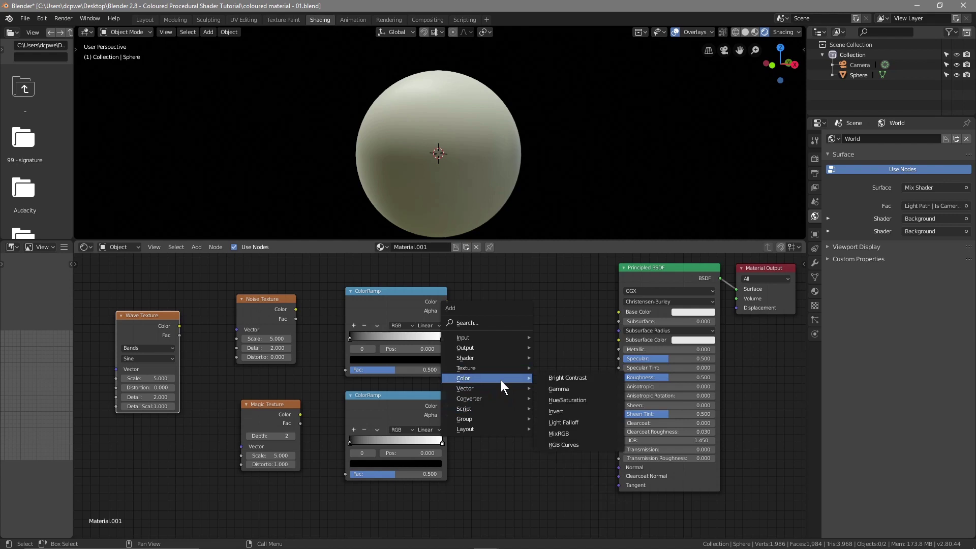
click(573, 433)
click(522, 320)
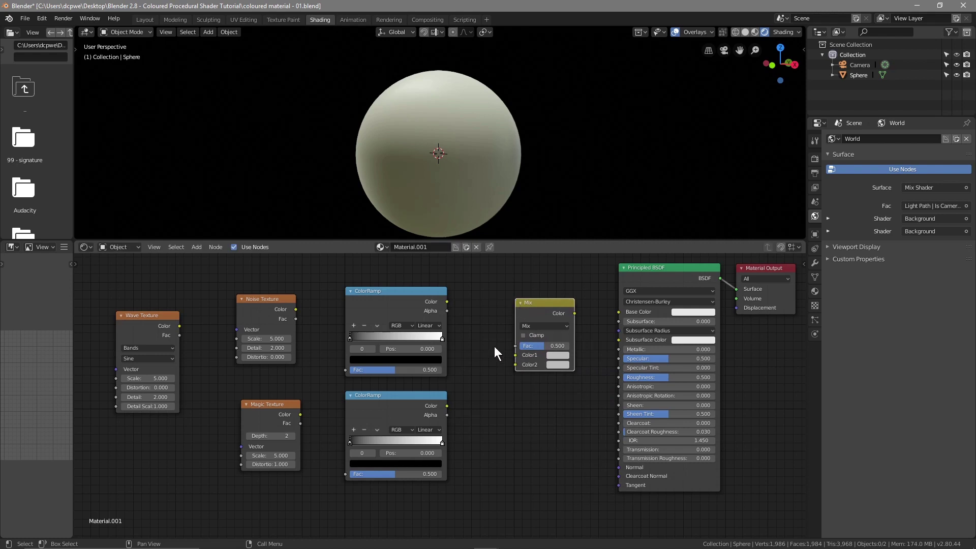
drag(575, 312, 623, 311)
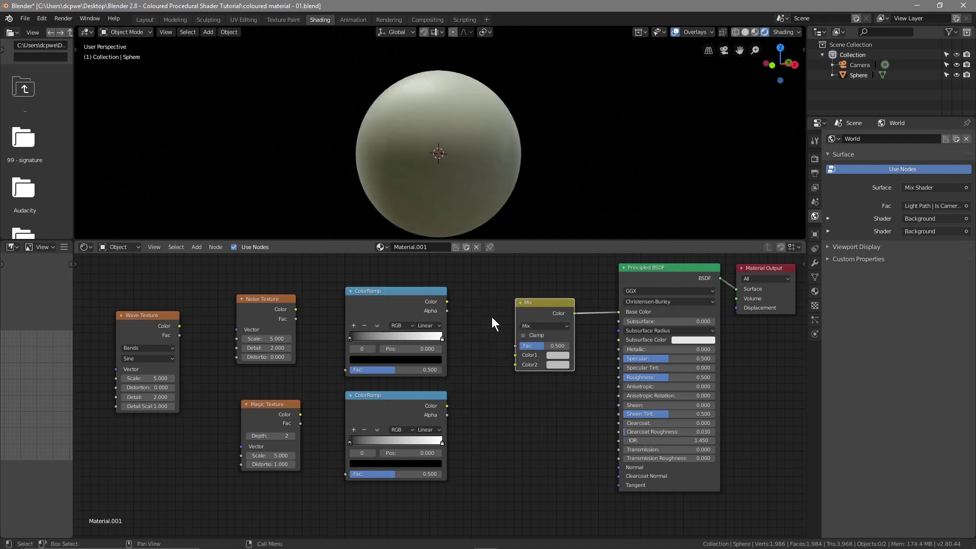
drag(448, 302, 516, 355)
drag(447, 405, 519, 363)
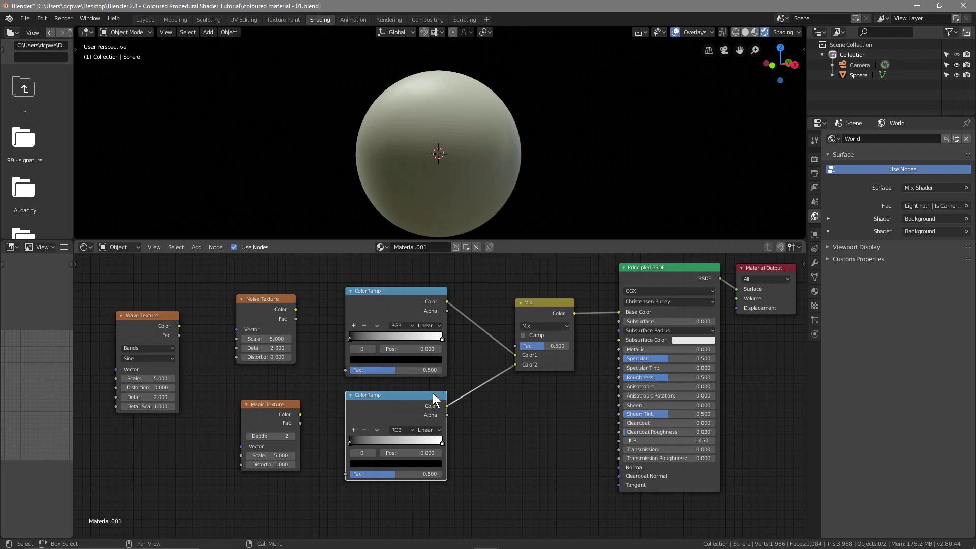
- Link the Noise and Magic Texture Fac outputs to the upper and lower ColorRamps respectively, and the Wave Texture's Fac to the Mix node's Fac
drag(296, 319, 345, 370)
drag(298, 425, 346, 473)
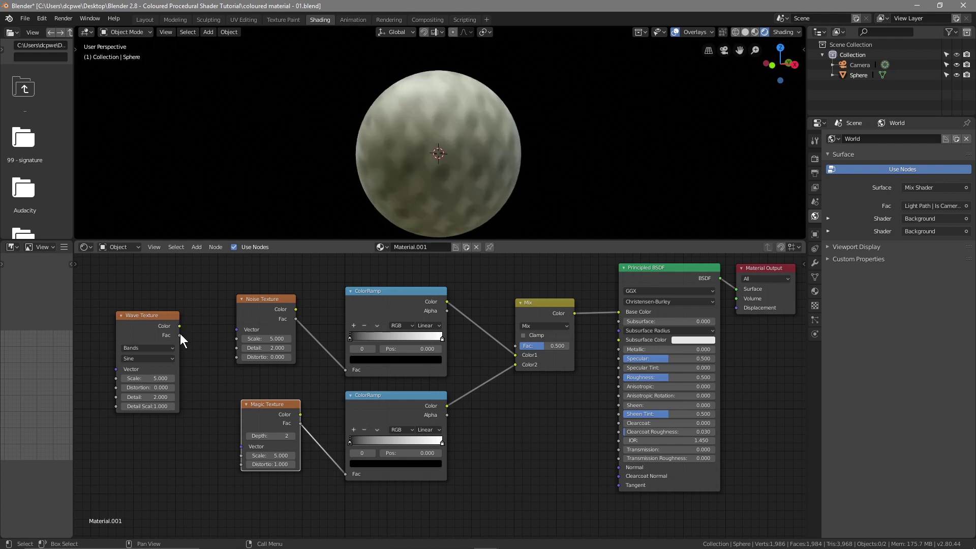
drag(180, 335, 517, 349)
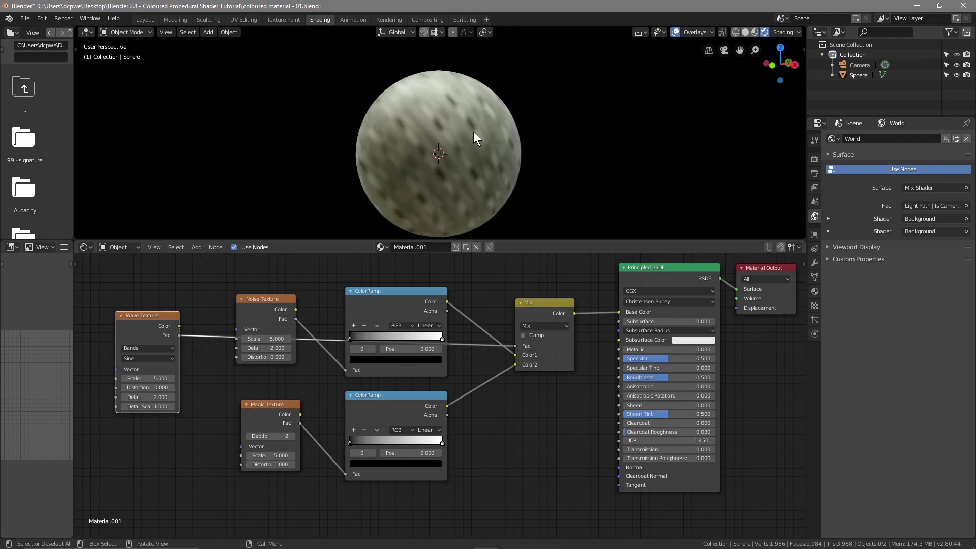
middle_drag(369, 179, 405, 190)
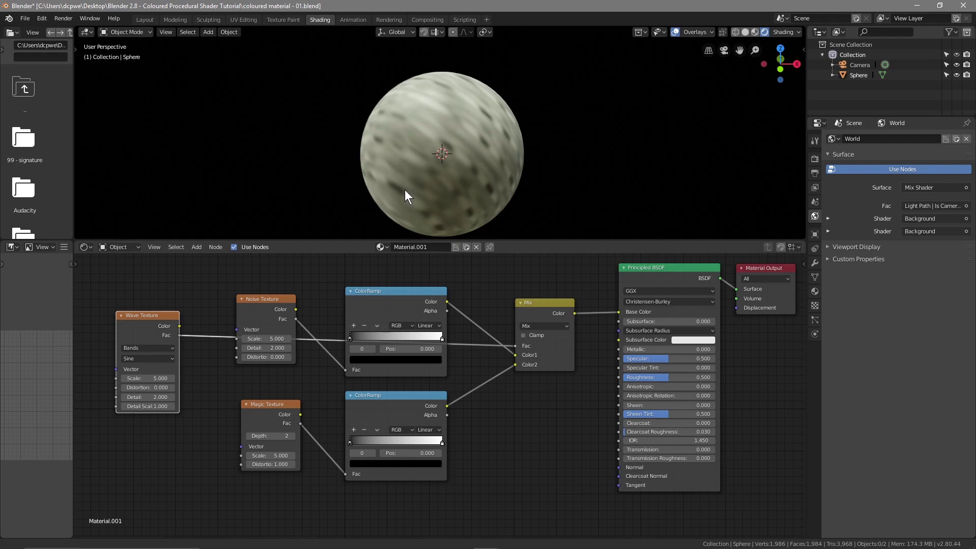
scroll(410, 185, up, 2)
scroll(409, 185, down, 1)
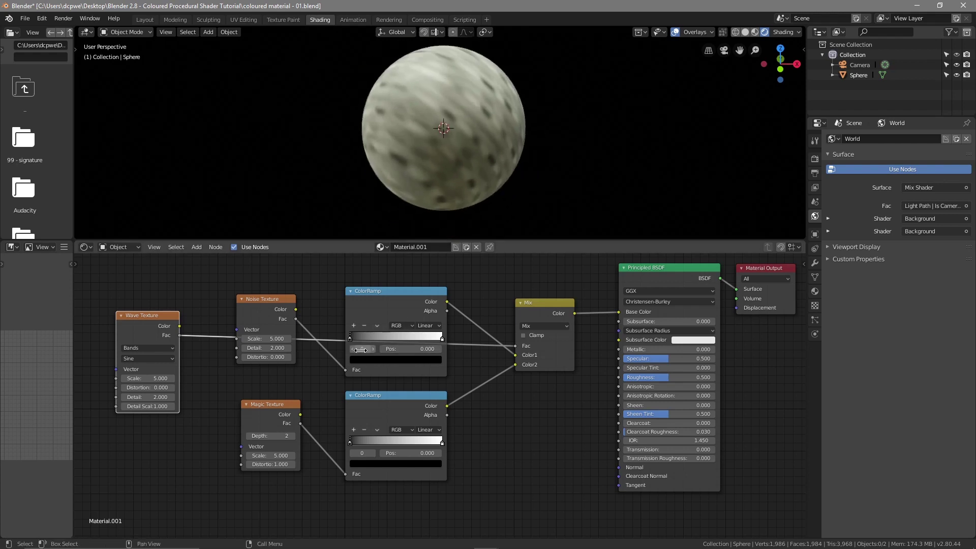
- Move the upper ColorRamp slightly up and change its white end stop to orange
drag(389, 293, 388, 279)
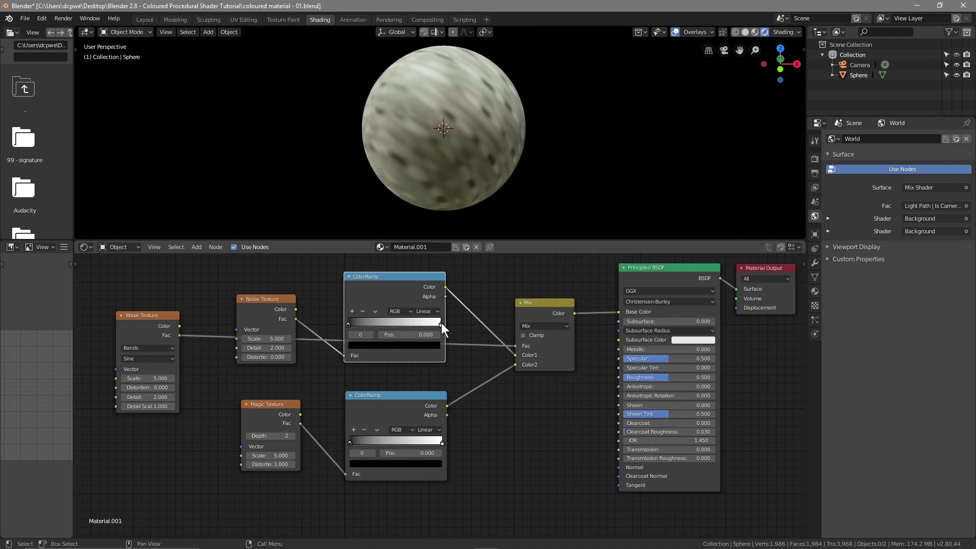
drag(441, 324, 442, 327)
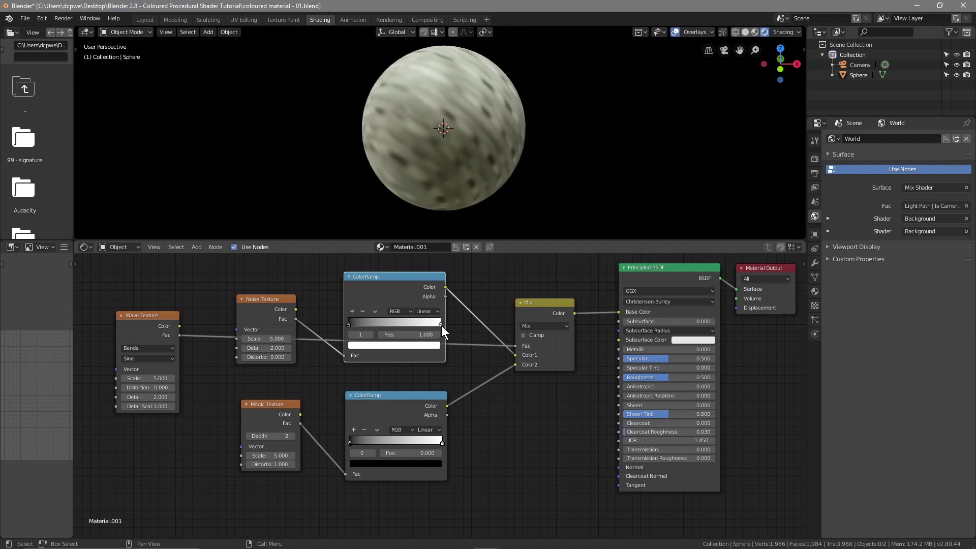
click(421, 349)
mouse_move(382, 264)
mouse_down()
mouse_move(383, 286)
mouse_move(368, 281)
mouse_up()
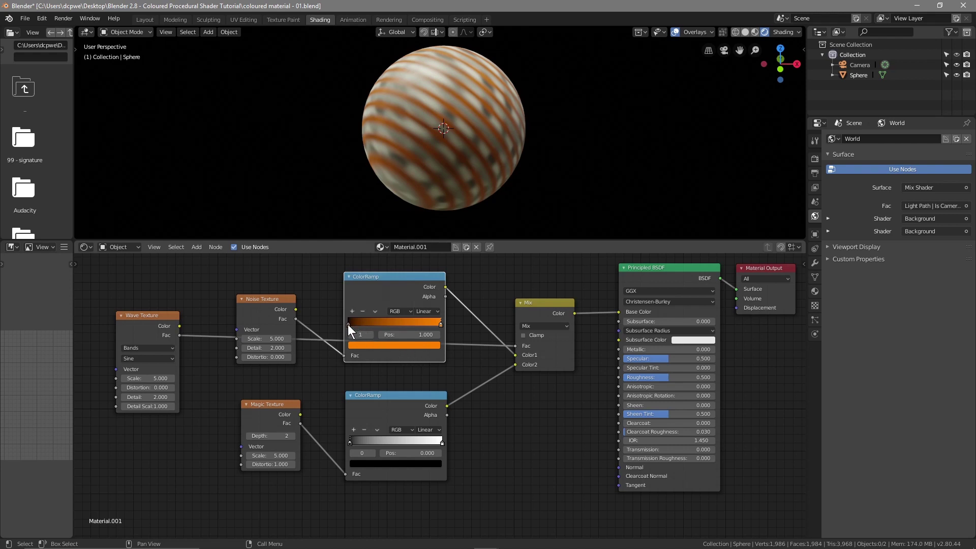
- Change the upper ColorRamp's black start stop to a bright red at full value, keeping the stop at position 0
drag(347, 324, 351, 323)
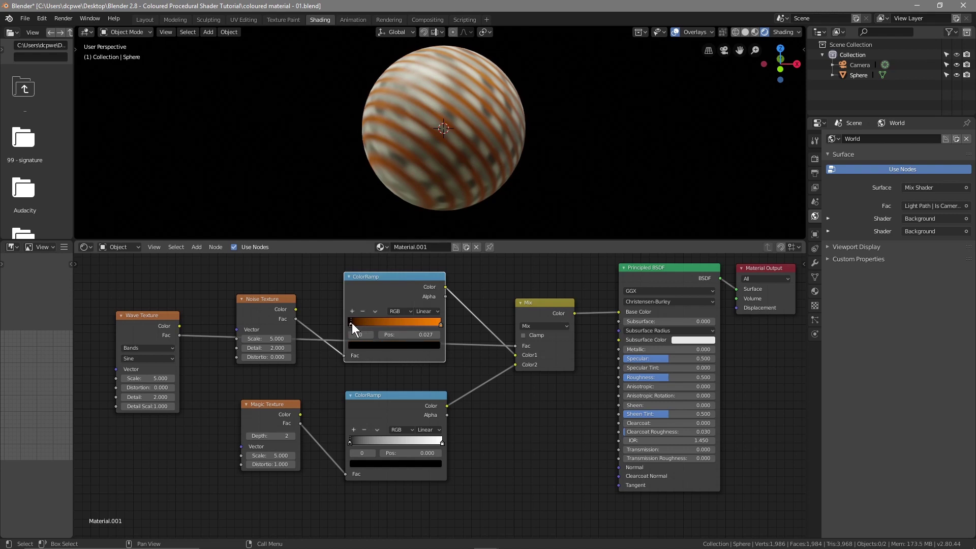
click(379, 346)
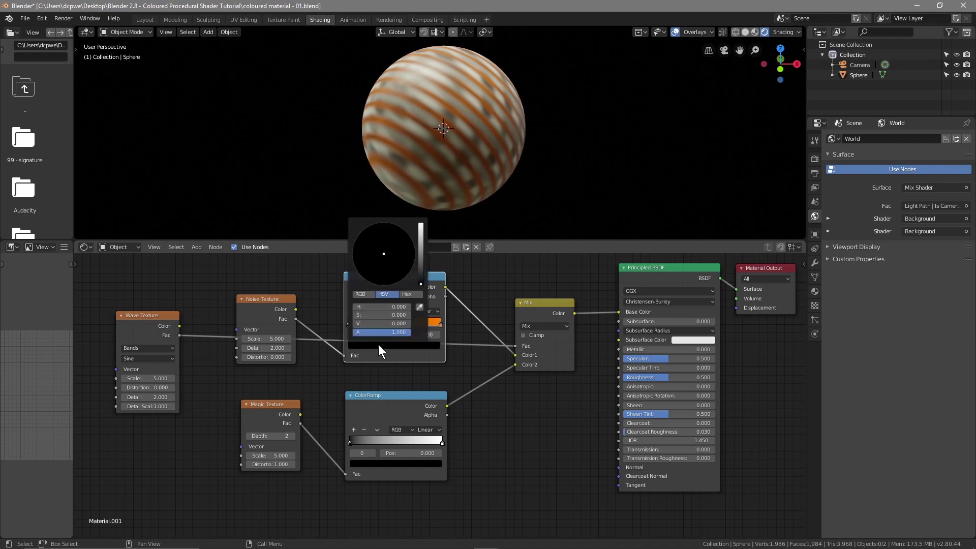
drag(421, 273, 421, 223)
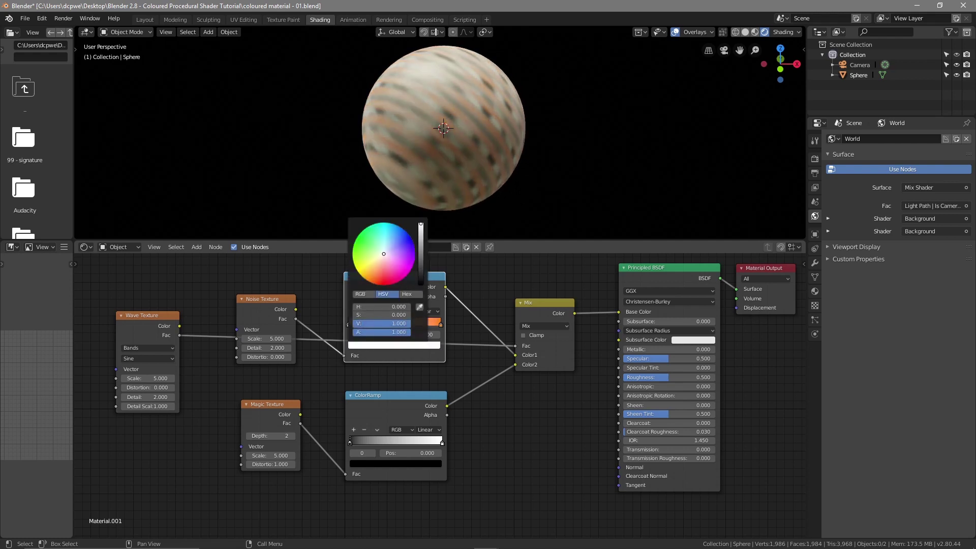
mouse_move(383, 258)
mouse_down()
mouse_move(387, 285)
mouse_move(378, 285)
mouse_up()
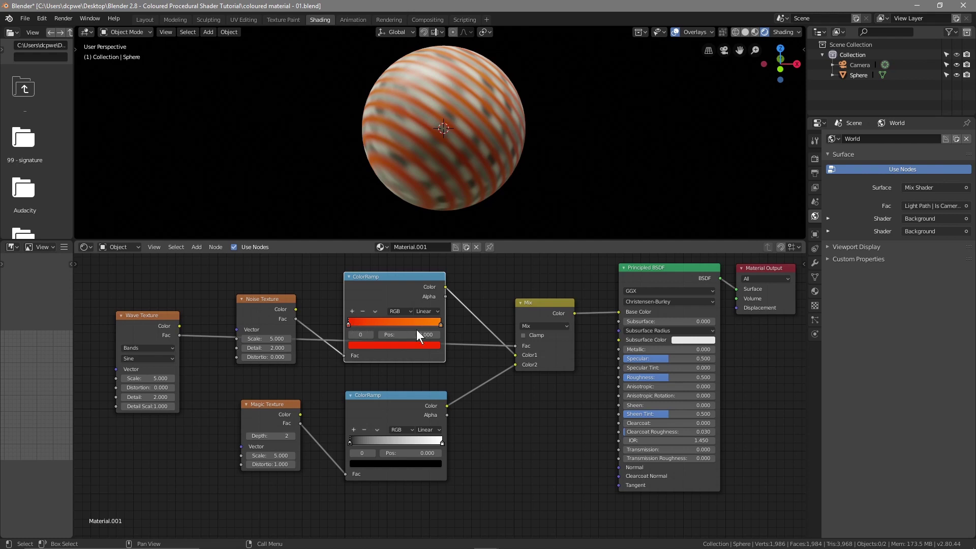
- Change the lower ColorRamp's white end stop to magenta
click(442, 443)
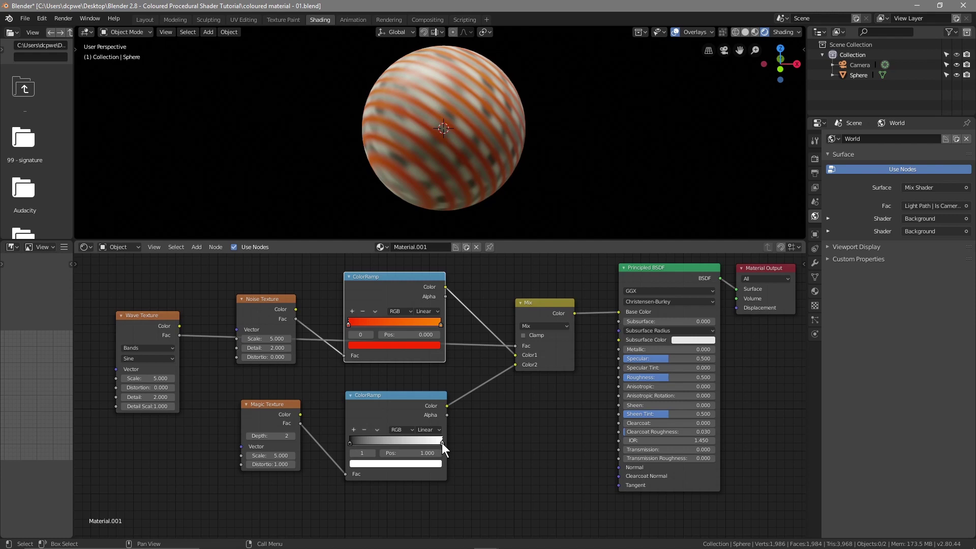
click(416, 464)
drag(411, 382, 412, 388)
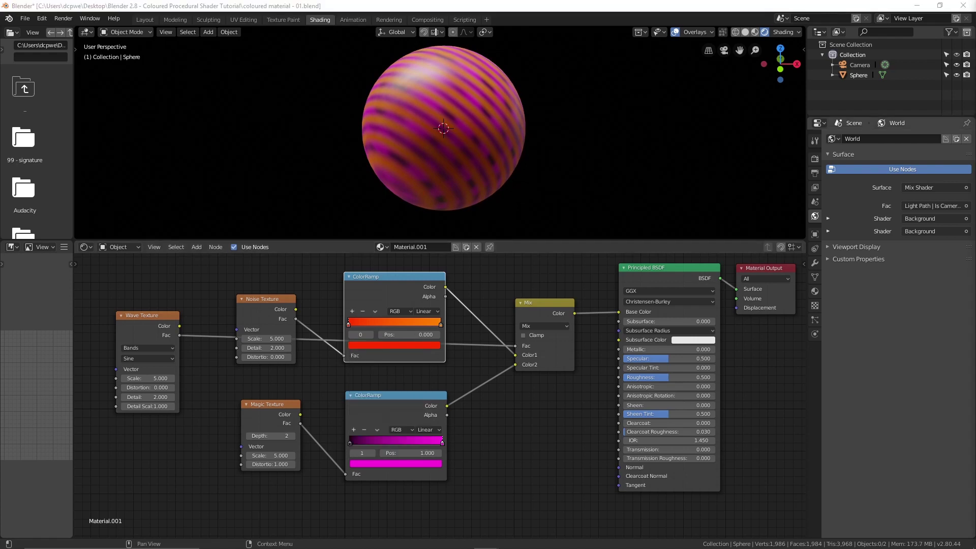
- Set the Noise Texture's Scale to 28 and its Detail to 16
click(266, 338)
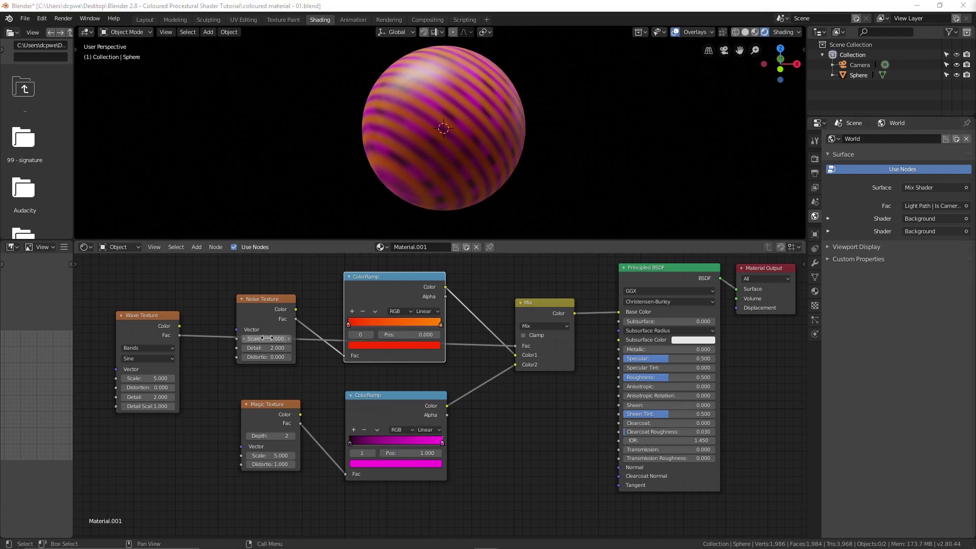
text(2)
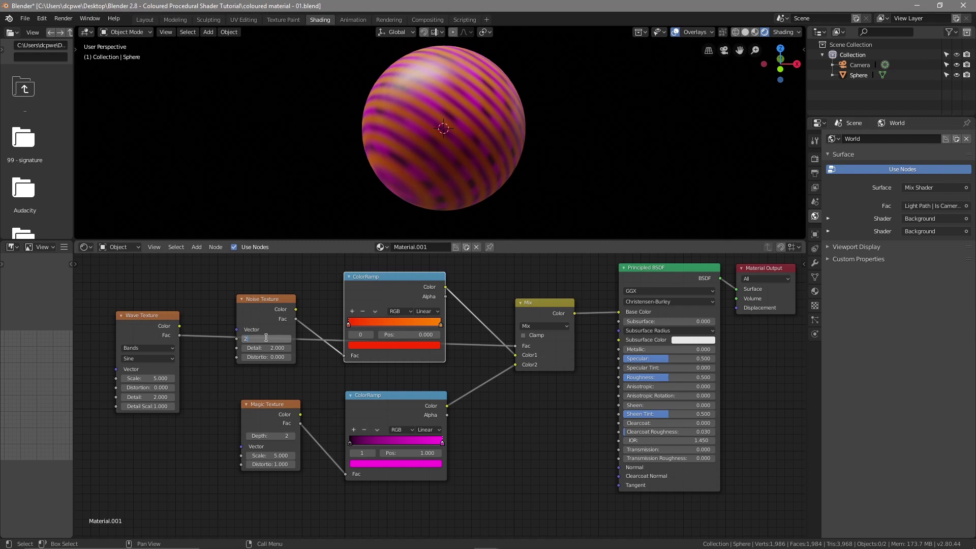
text(8)
key(Tab)
text(2.016)
key(Return)
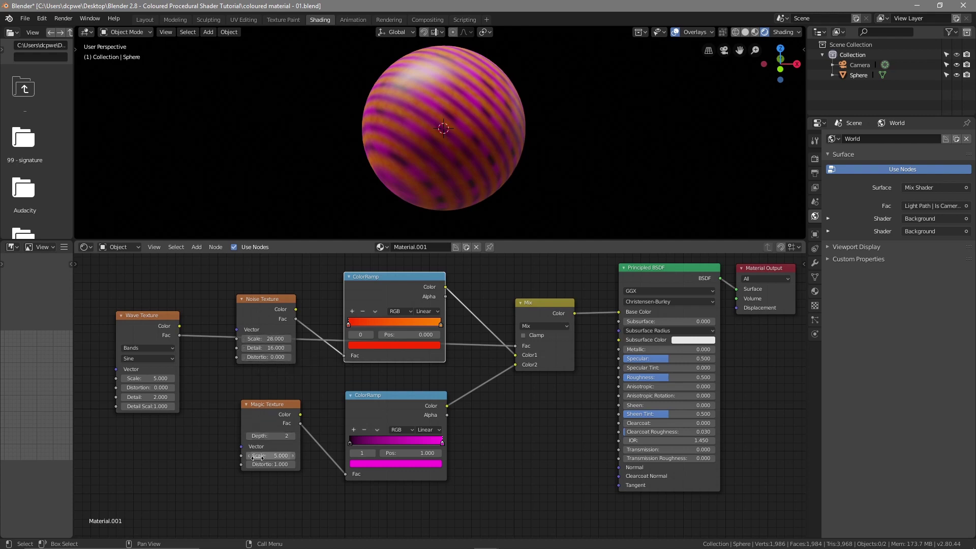
- Set the Magic Texture's Scale to 1.5 and its Distortion to 4.6
click(282, 456)
text(1.)
key(Tab)
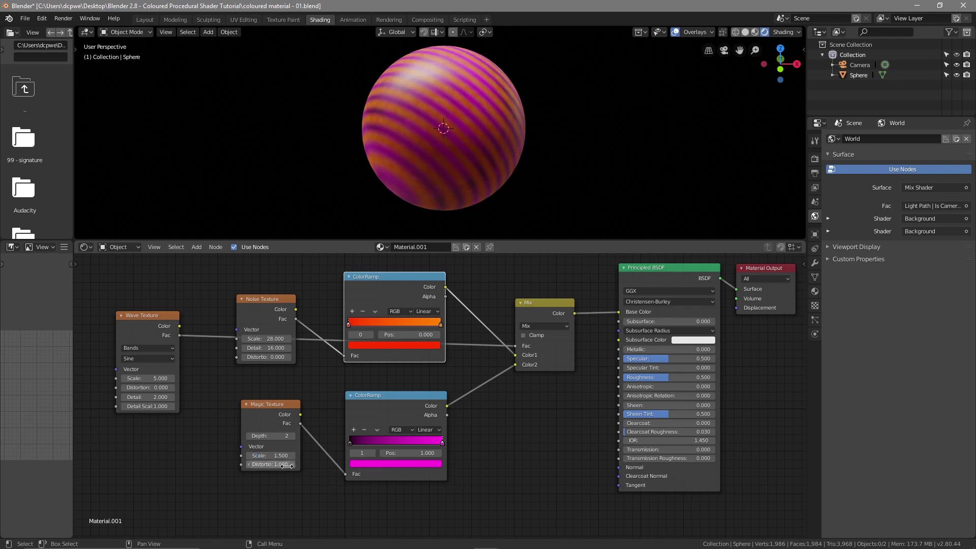
text(4.6)
key(Return)
middle_drag(483, 148, 429, 146)
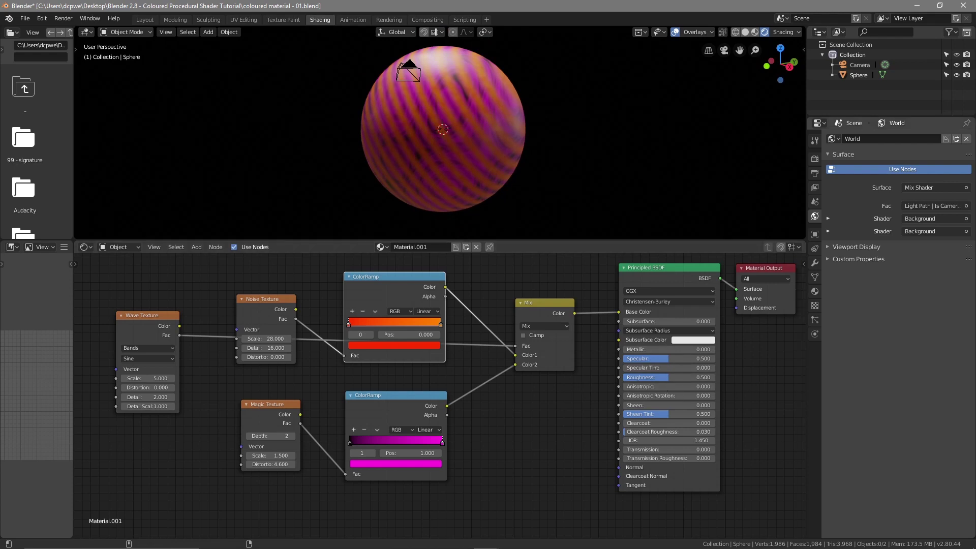
- Set the Wave Texture's Scale to 0.8
click(147, 378)
text(5.0)
key(BackSpace)
key(BackSpace)
key(BackSpace)
text(0.)
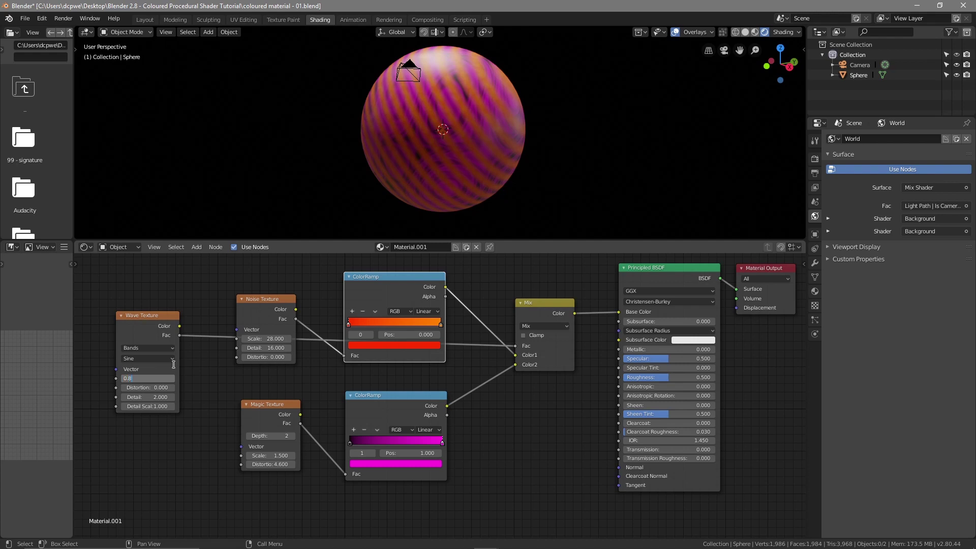
text(8)
key(Return)
- Set the Wave Texture's Distortion to 5.3 and its Detail Scale to 0.1
click(153, 387)
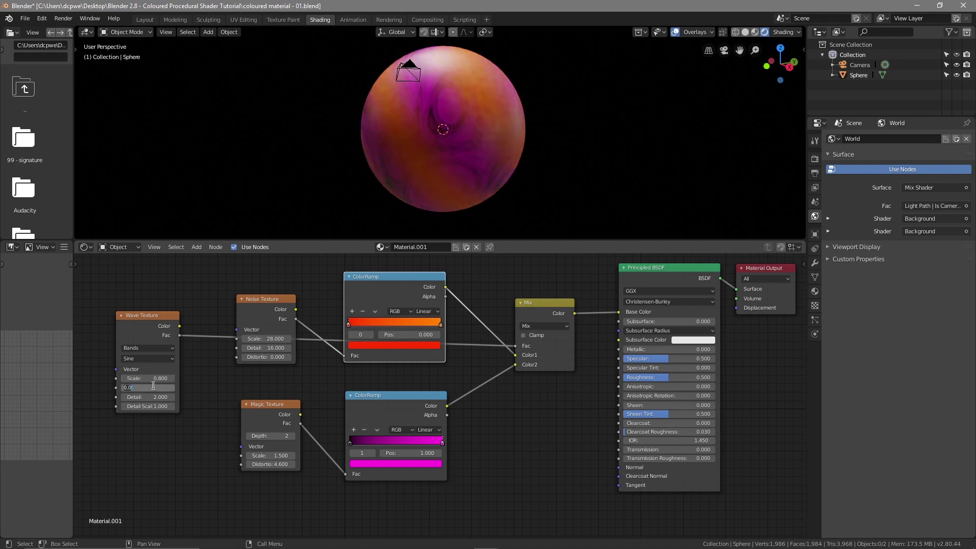
text(5.3)
key(Return)
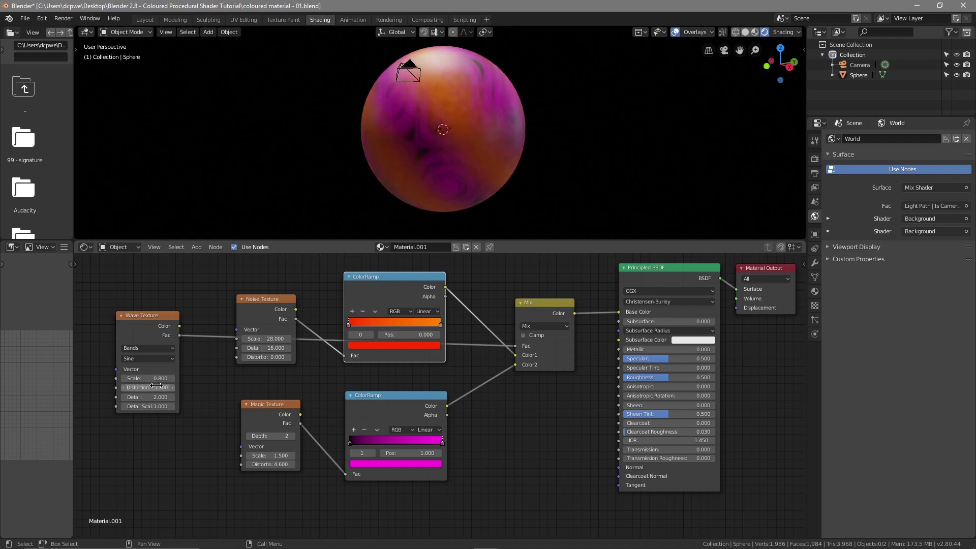
click(148, 407)
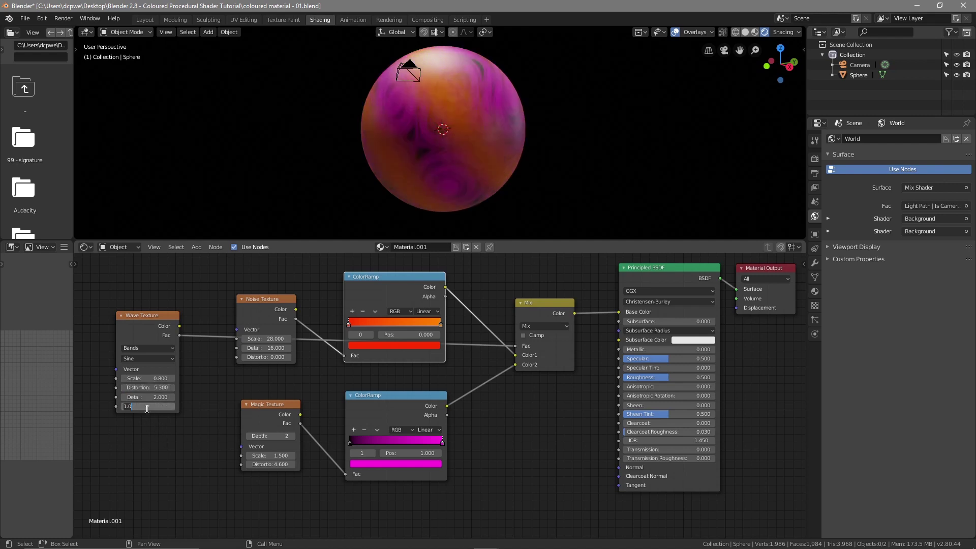
text(0.1)
key(Return)
middle_drag(503, 139, 706, 187)
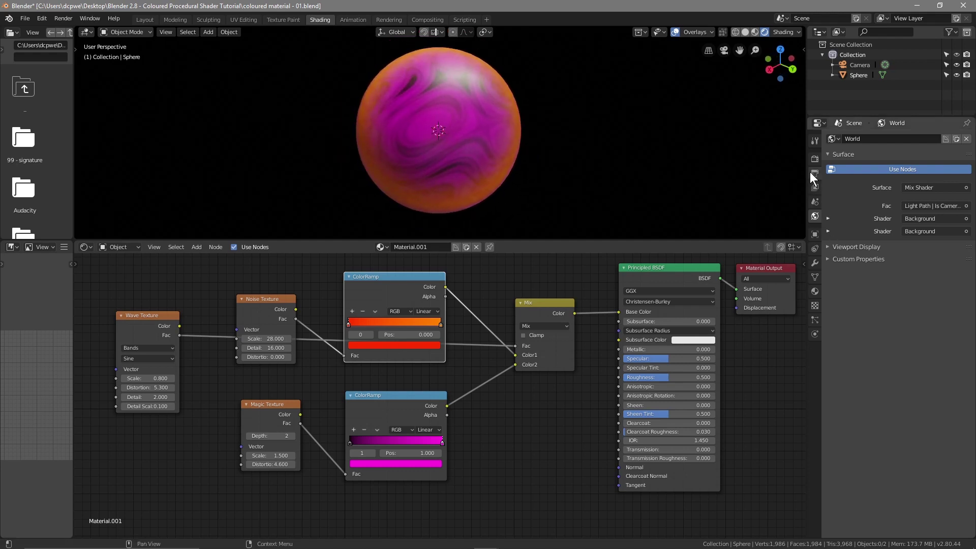
- Enable Bloom in the Eevee render settings with Threshold 0, Radius about 5.129 and Intensity 0.1
click(814, 158)
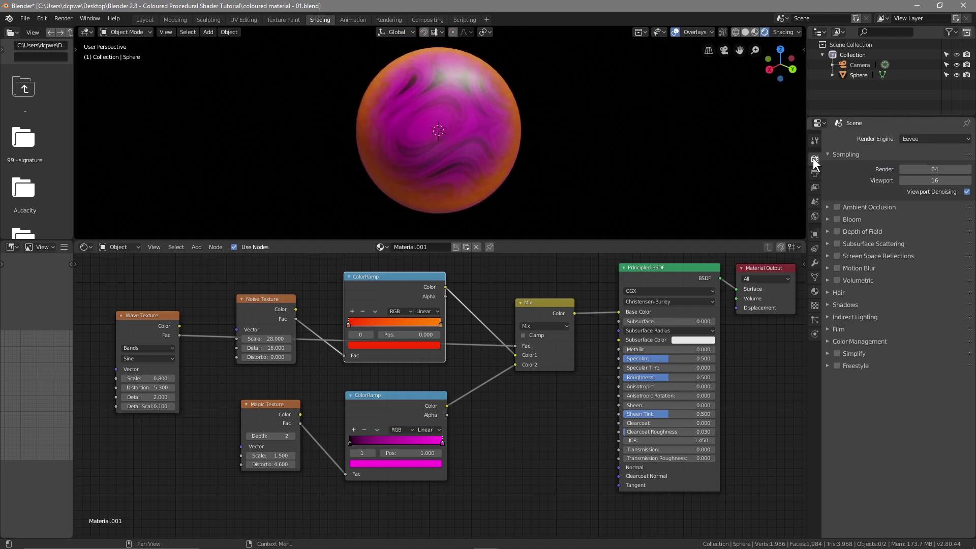
click(837, 219)
click(827, 219)
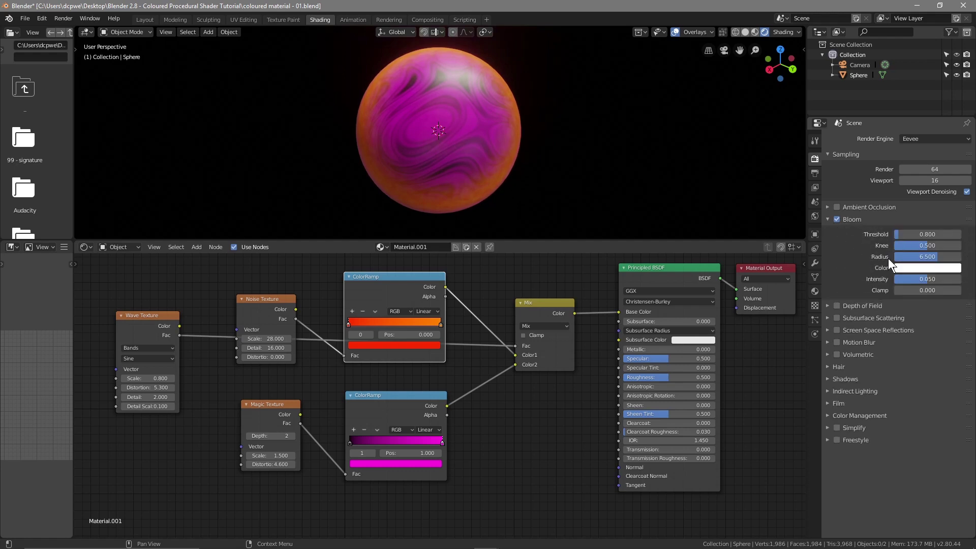
drag(901, 233, 894, 234)
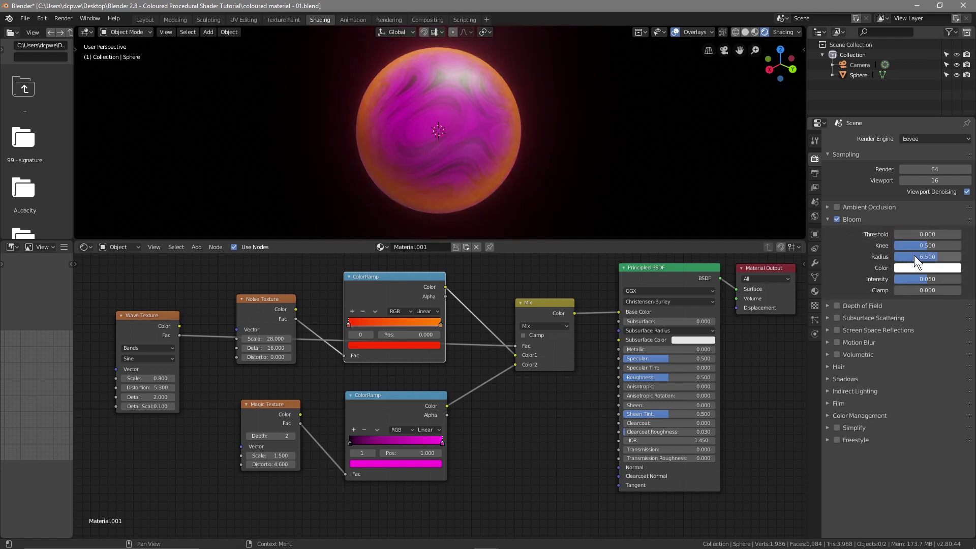
drag(928, 280, 927, 257)
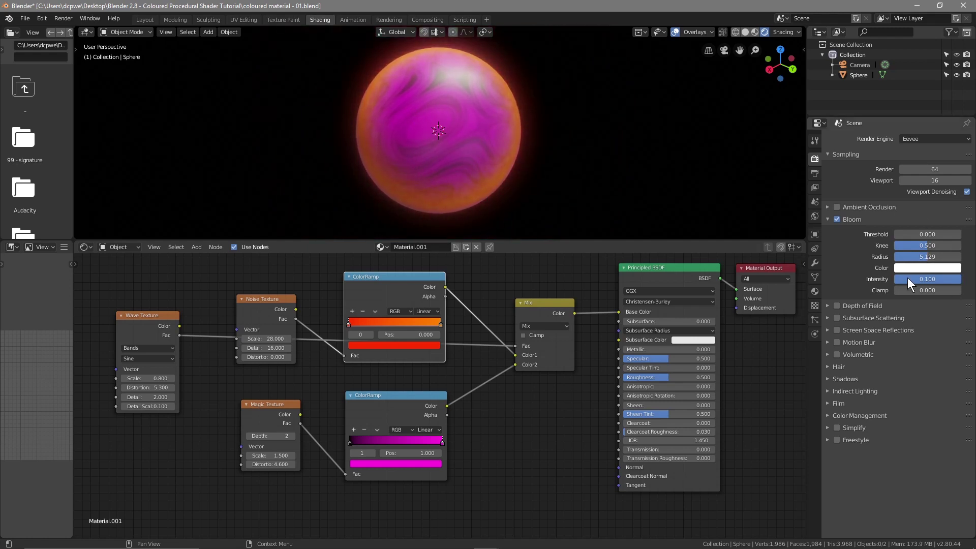
middle_drag(473, 170, 431, 134)
scroll(345, 151, up, 2)
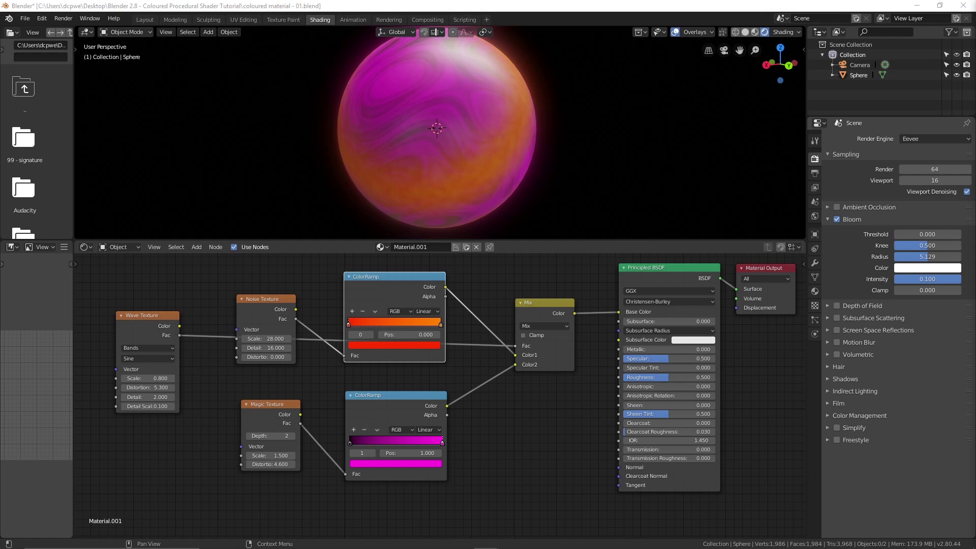
- Set the Principled BSDF's Metallic to 1 and its Specular to 0
drag(631, 349, 716, 349)
middle_drag(472, 147, 361, 141)
scroll(356, 141, up, 2)
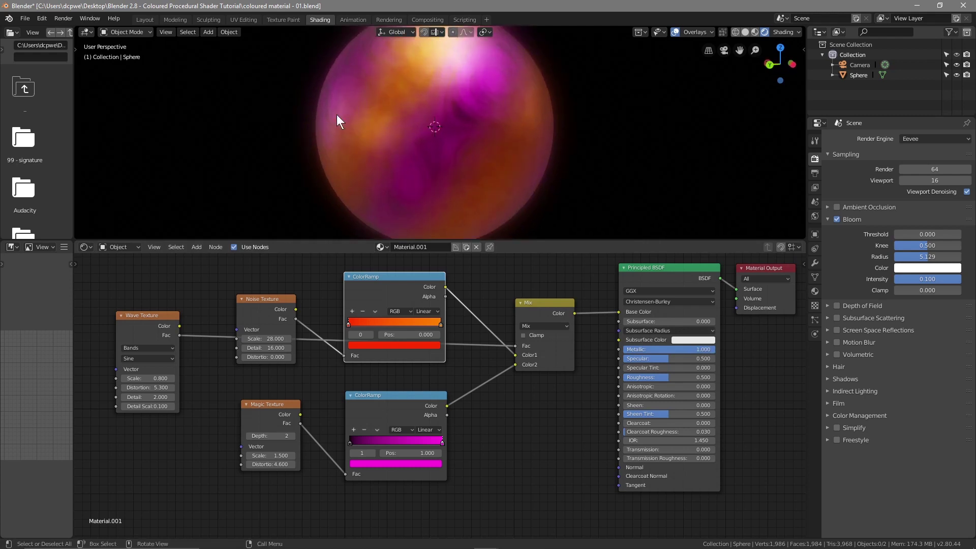
scroll(440, 175, down, 1)
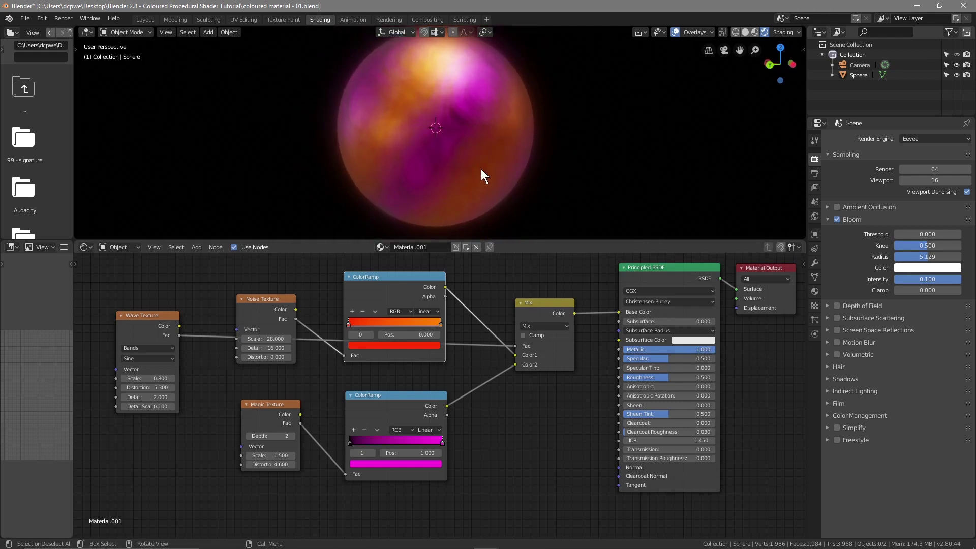
key(BackSpace)
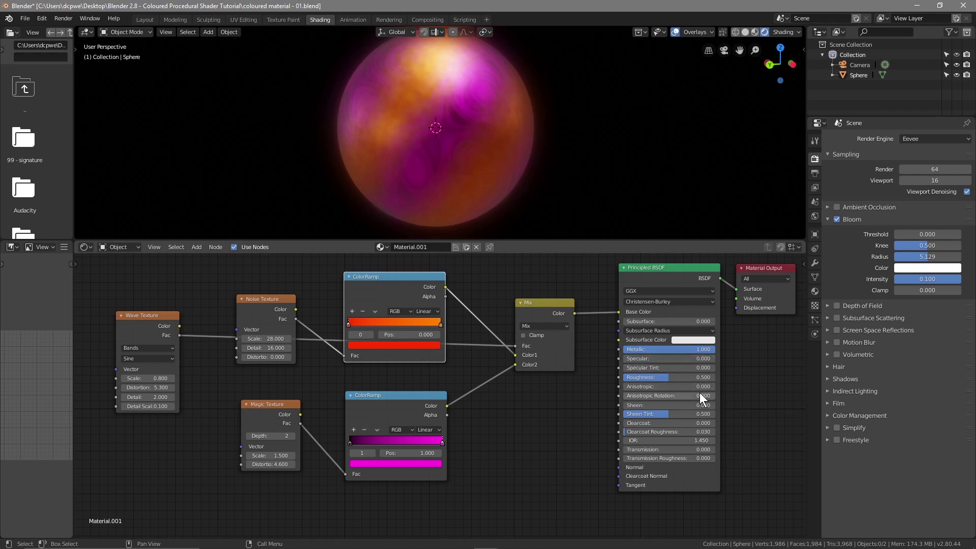
- Set the Principled BSDF's Roughness to 0.225
drag(679, 379, 654, 379)
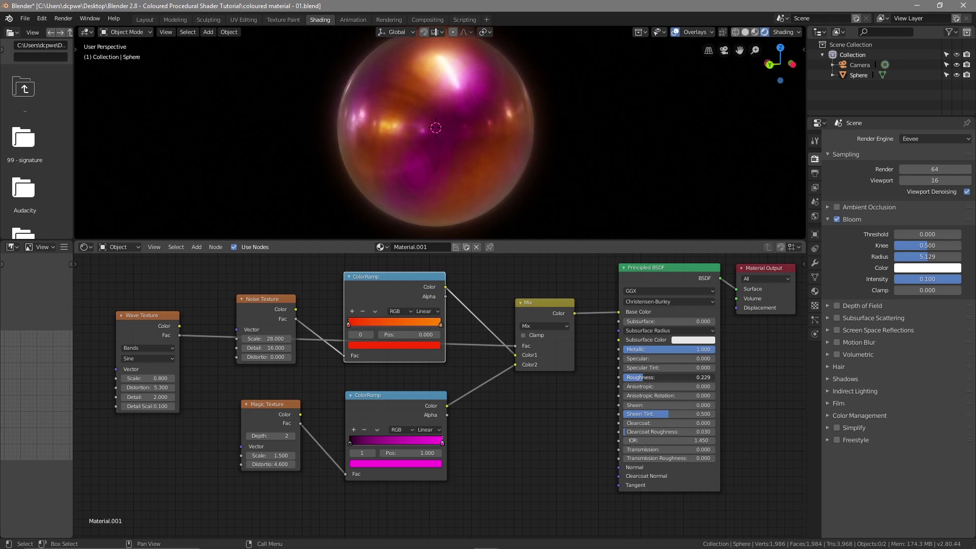
click(703, 377)
text(0.225)
key(Return)
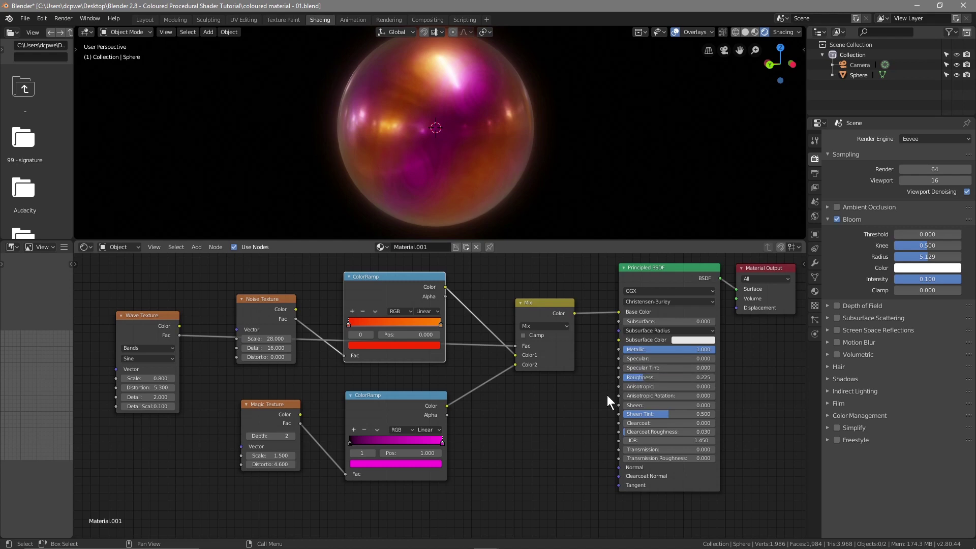
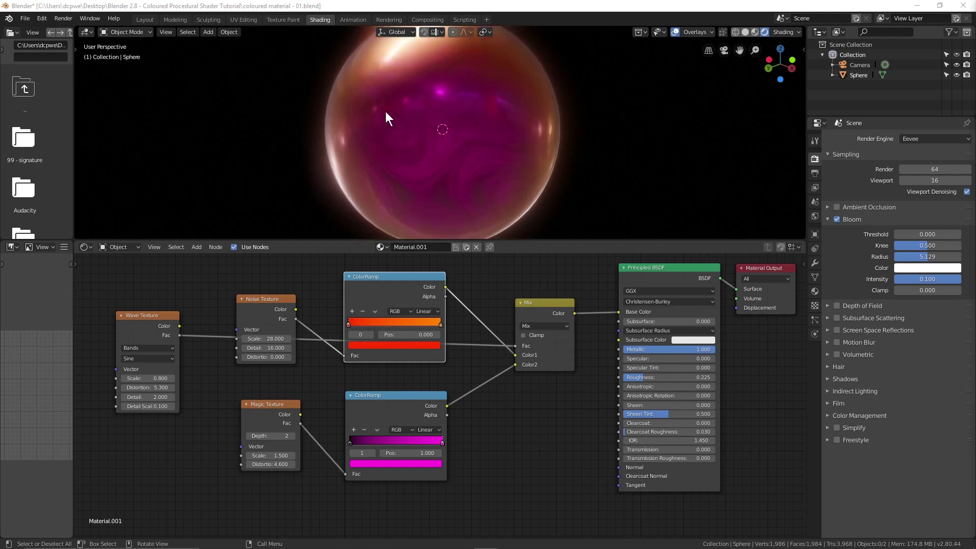
- In the World shader nodes, replace the environment image with shanghai_bund_4k (12).hdr
click(128, 248)
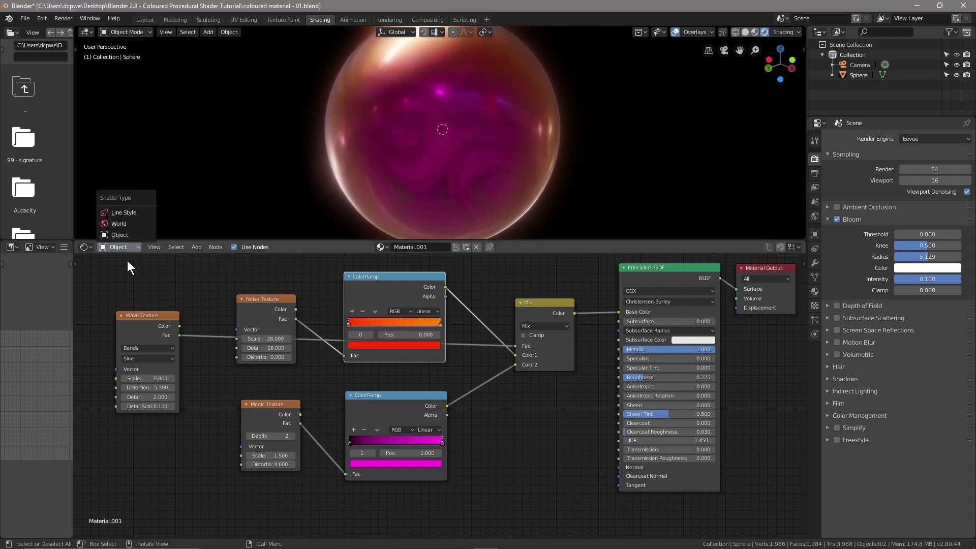
click(121, 226)
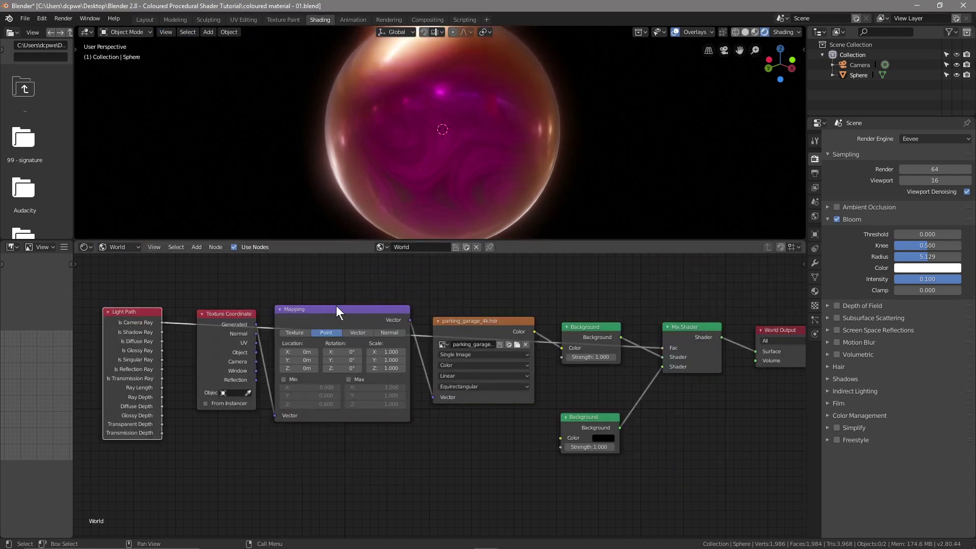
click(517, 345)
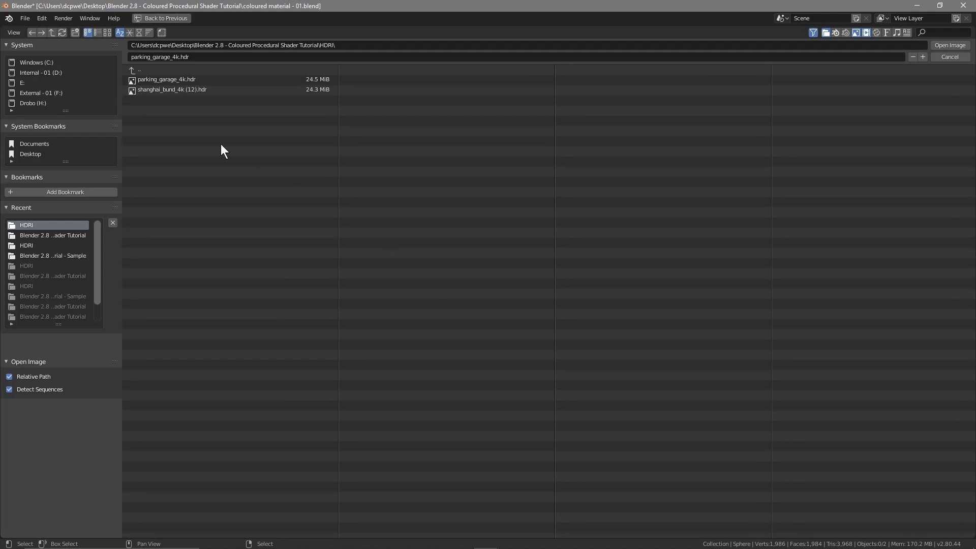
click(159, 91)
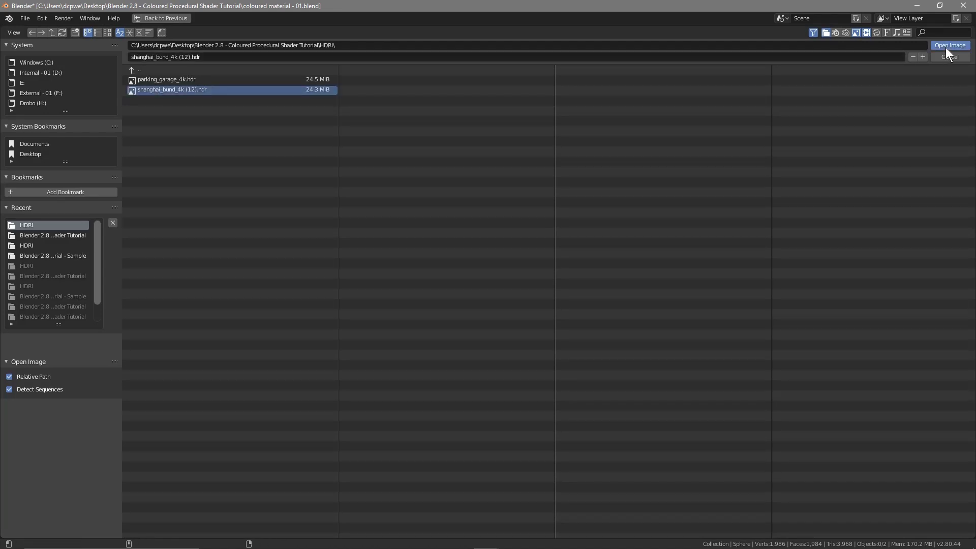
key(Return)
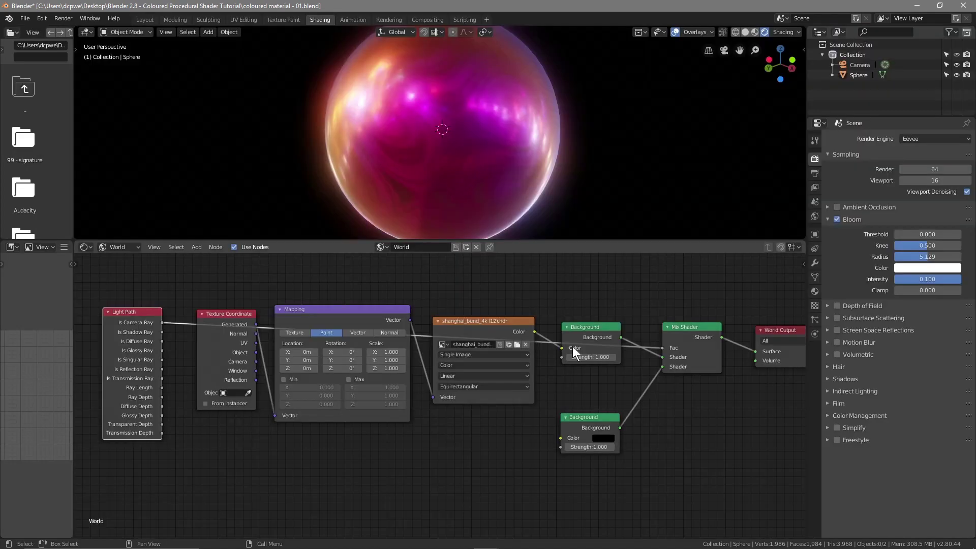
click(516, 345)
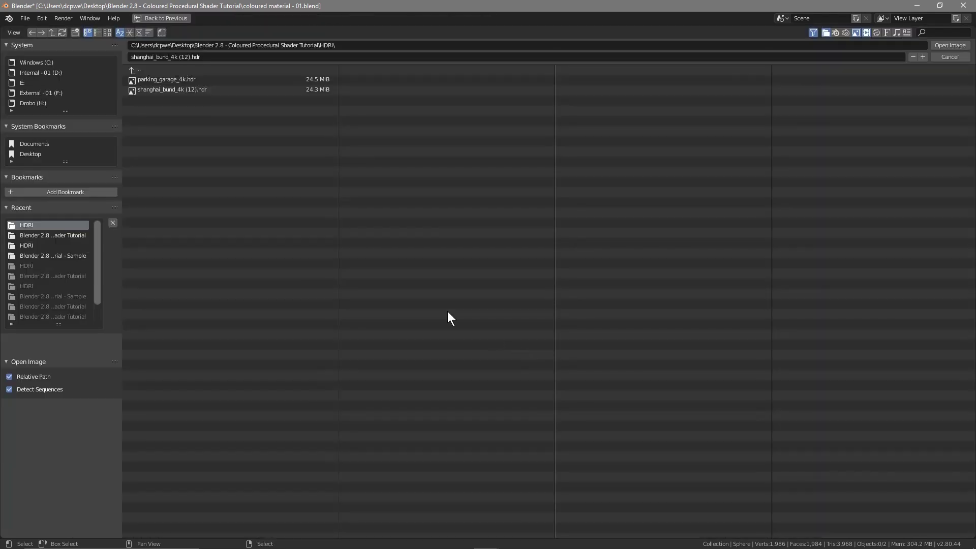
click(947, 47)
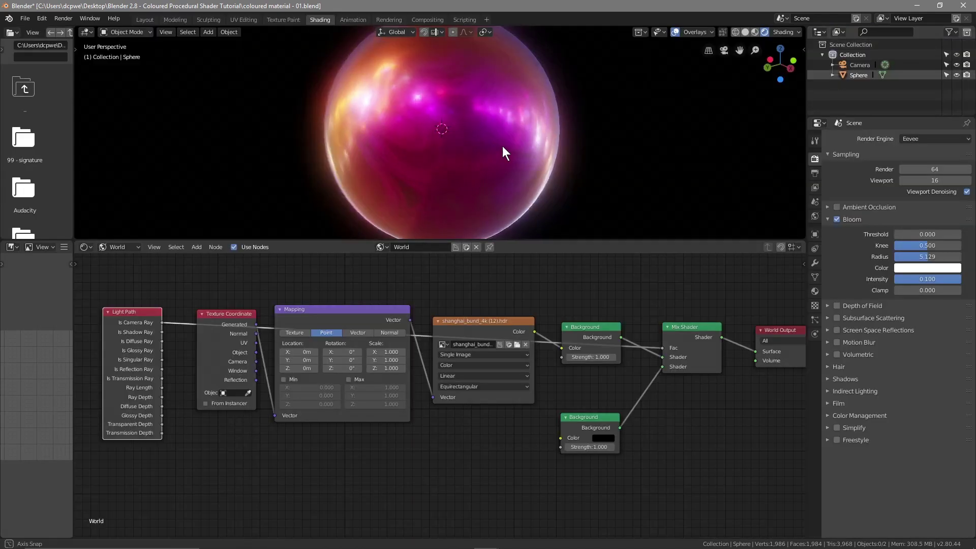
- Return to the object's shader nodes and set the Wave Texture's type to Rings and its Detail to 0
mouse_move(622, 160)
middle_down()
mouse_move(627, 203)
mouse_move(449, 207)
mouse_move(381, 190)
middle_up()
click(116, 247)
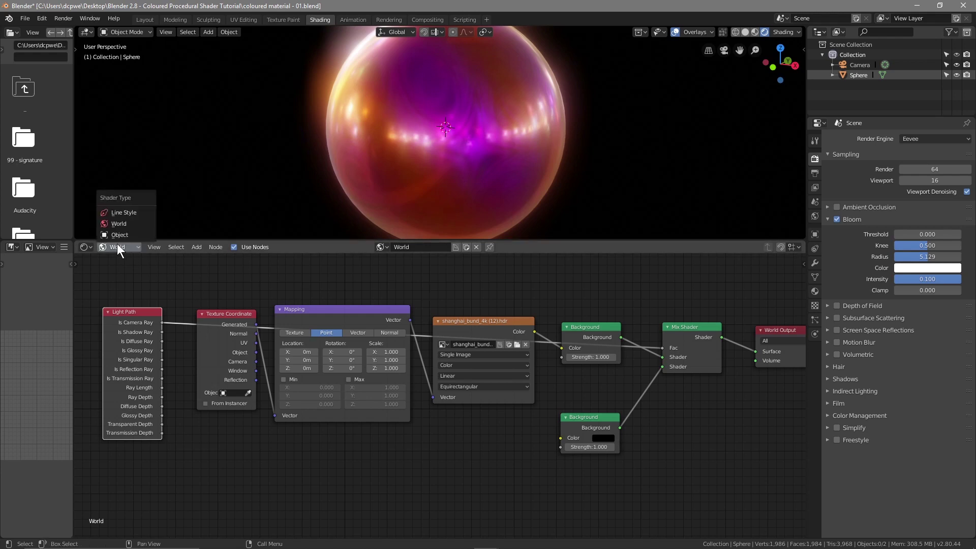
click(117, 234)
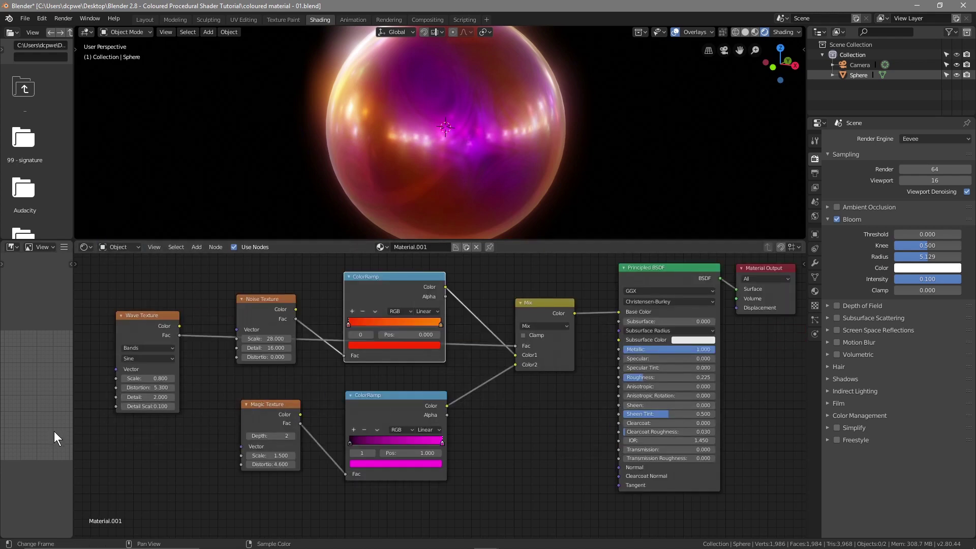
click(136, 346)
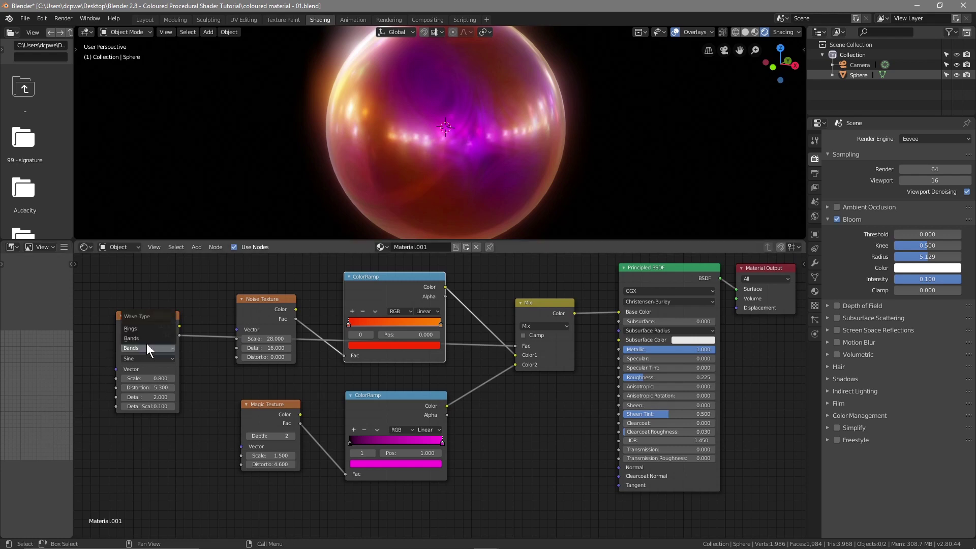
click(146, 343)
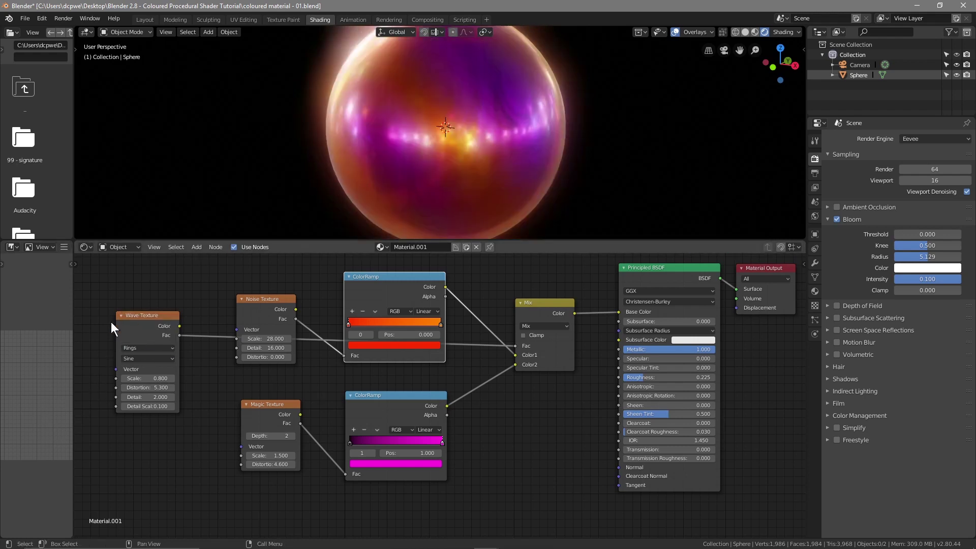
click(160, 347)
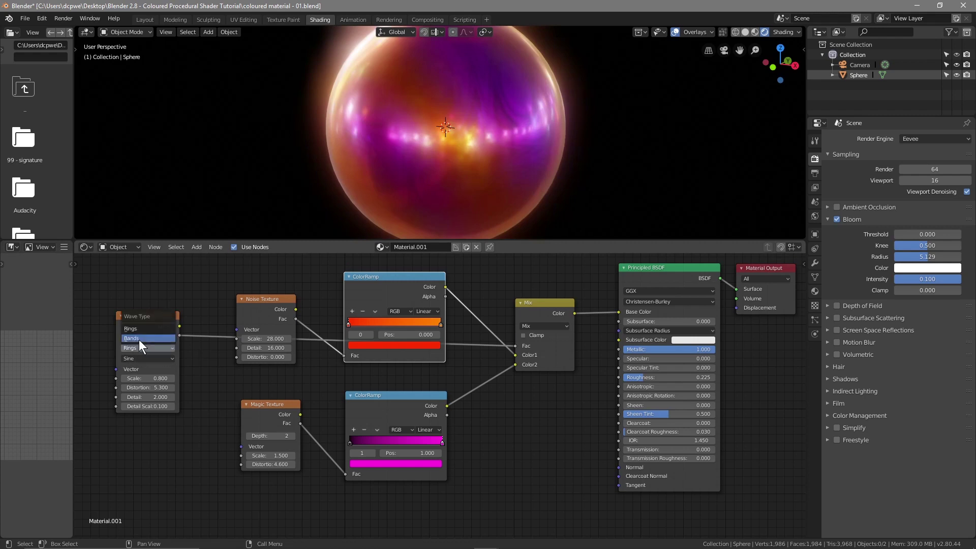
click(140, 328)
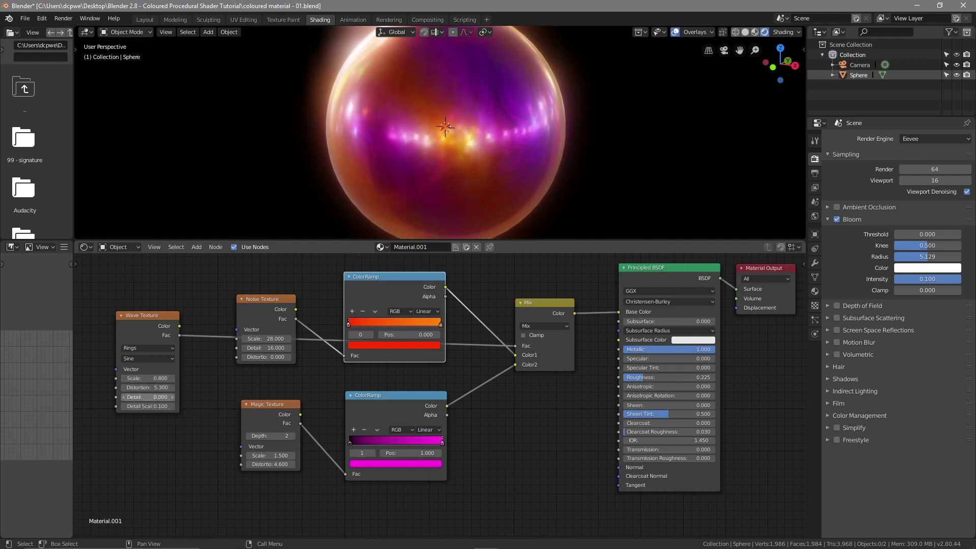
- Set the Wave Texture's Detail Scale to -0.1 and the Magic Texture's Depth to 1
middle_drag(359, 182, 499, 150)
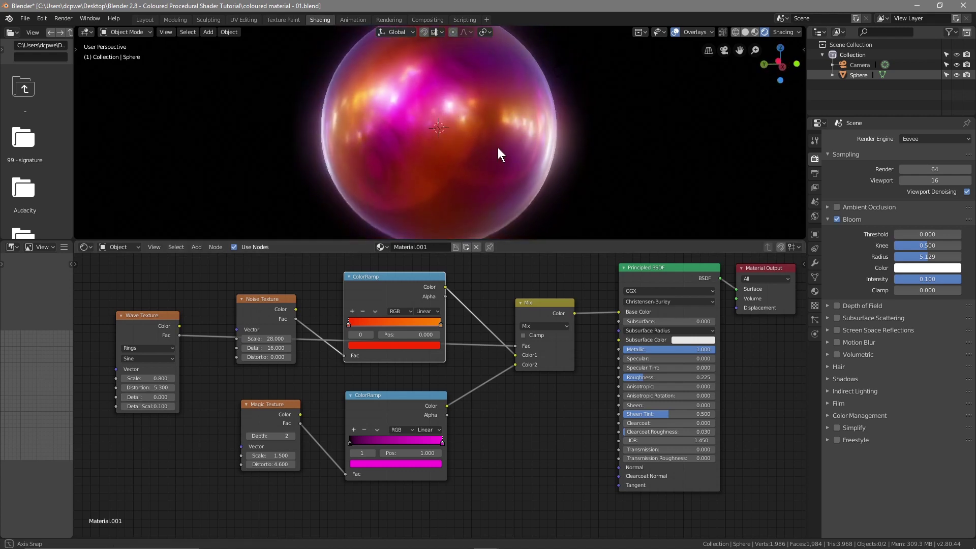
scroll(475, 157, up, 3)
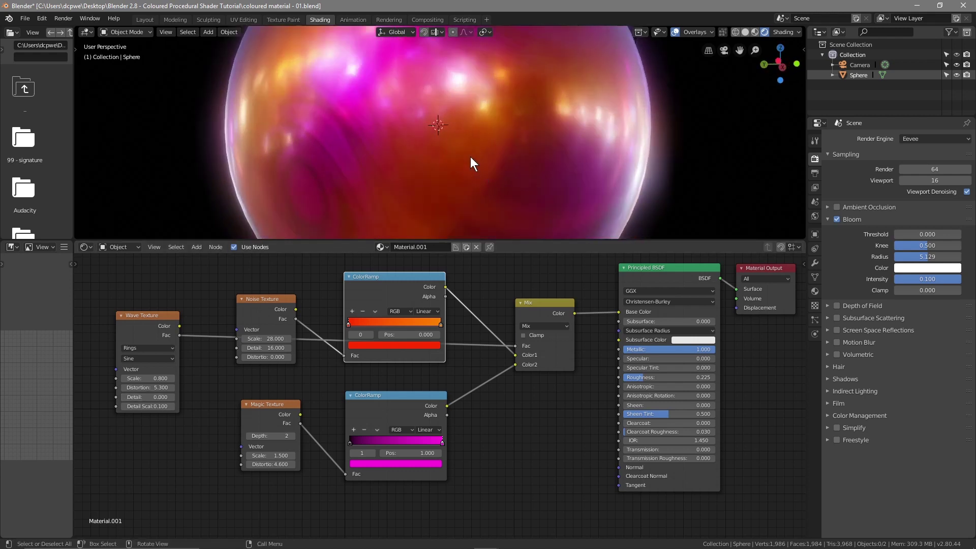
scroll(471, 156, down, 3)
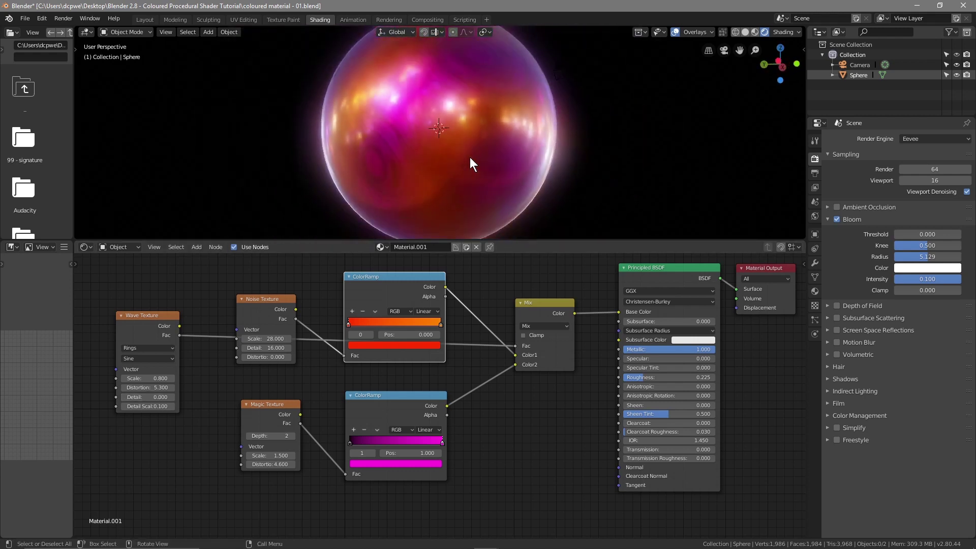
click(148, 406)
text(-)
key(Return)
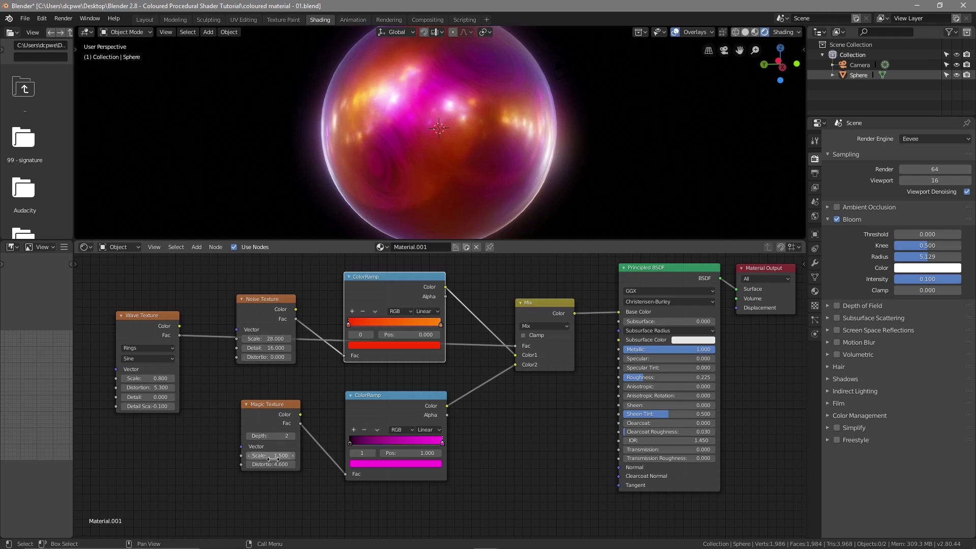
click(246, 435)
mouse_move(431, 154)
middle_down()
mouse_move(554, 182)
mouse_move(662, 175)
mouse_move(362, 84)
mouse_move(277, 111)
mouse_move(288, 201)
mouse_move(459, 209)
mouse_move(564, 169)
mouse_move(634, 175)
middle_up()
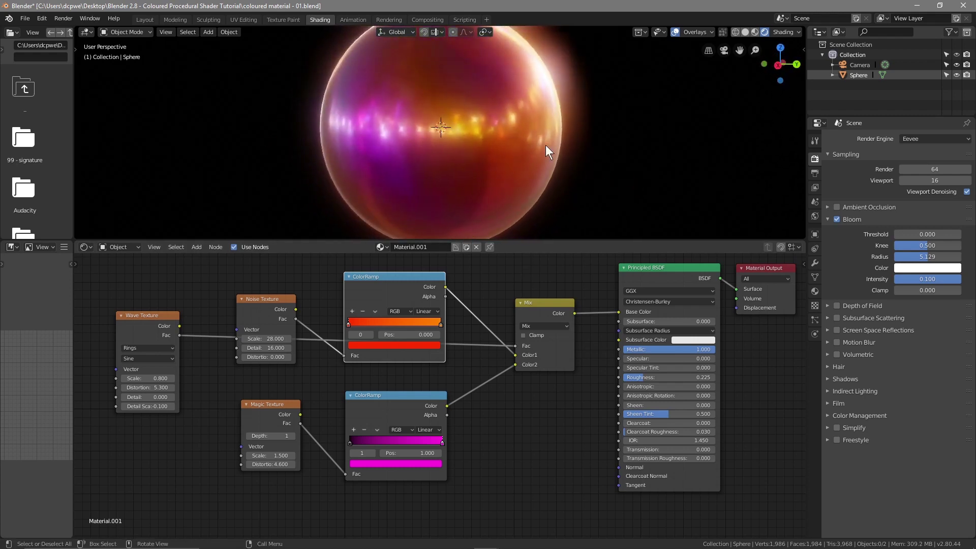
- Examine the sphere's glow and colour blend from several angles in the Layout workspace with rendered shading
click(147, 20)
click(764, 47)
mouse_move(738, 72)
middle_down()
mouse_move(388, 244)
mouse_move(327, 221)
mouse_move(166, 260)
middle_up()
scroll(207, 286, up, 3)
scroll(207, 286, down, 4)
middle_drag(207, 286, 401, 272)
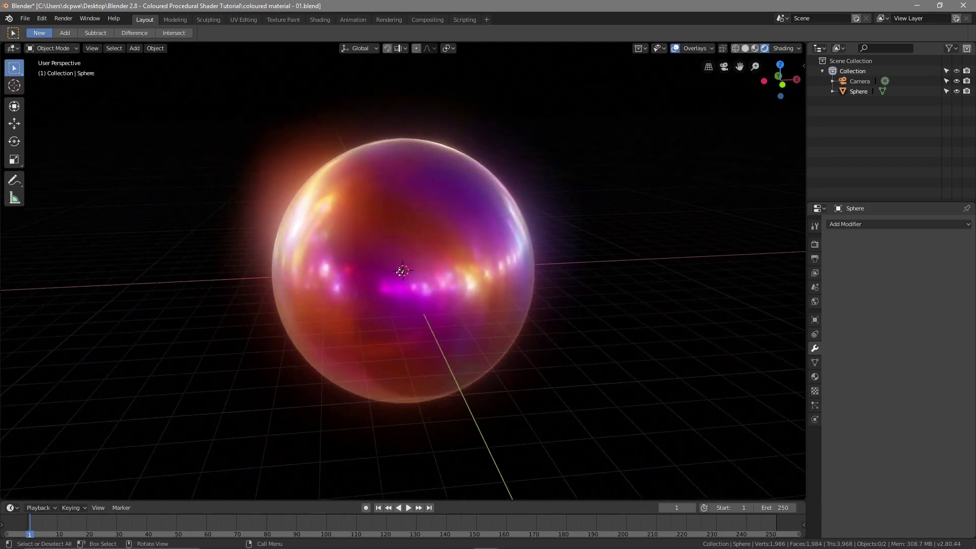
middle_drag(348, 344, 305, 176)
middle_drag(346, 258, 202, 93)
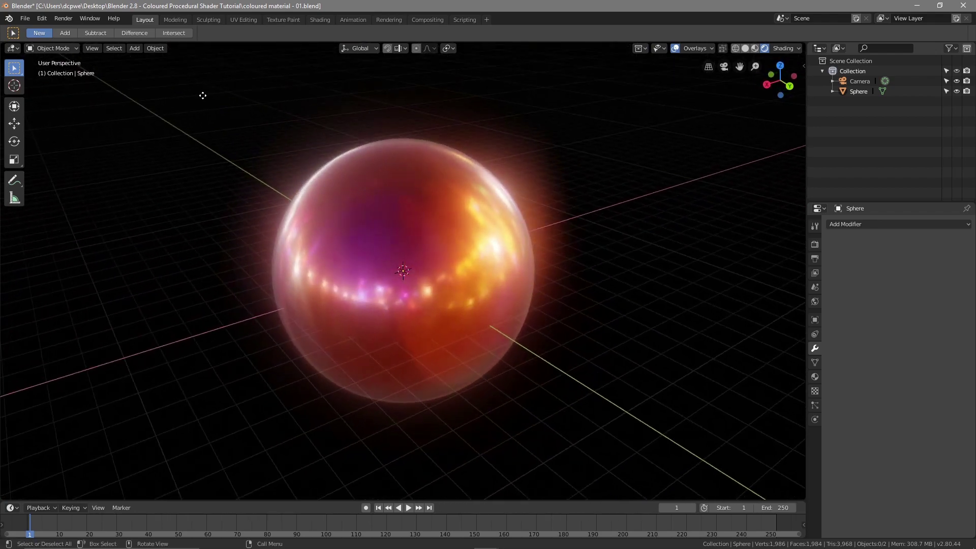
- Return to the Shading workspace, try several Noise Texture Scale values and settle on 28.2
click(320, 20)
drag(266, 339, 244, 339)
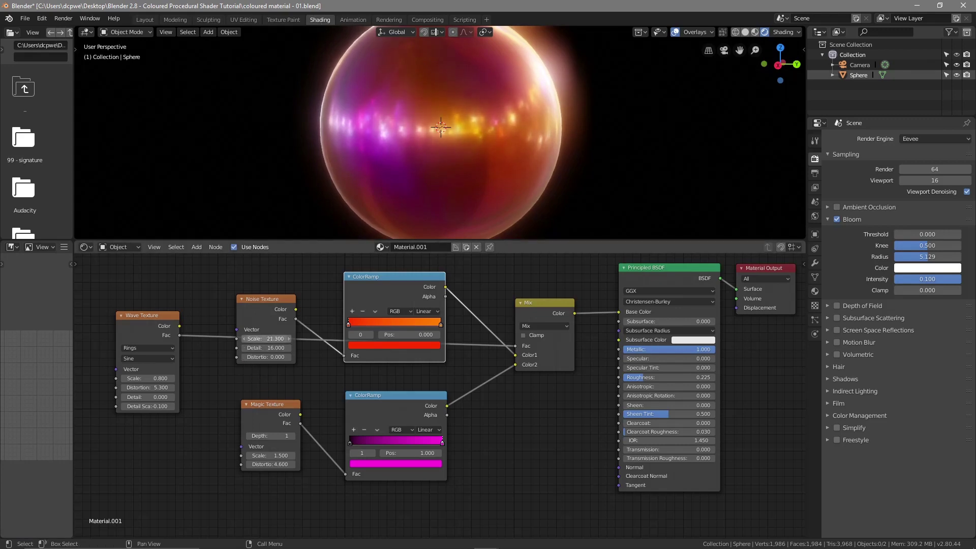
mouse_move(265, 338)
mouse_down()
mouse_move(252, 338)
mouse_move(274, 339)
mouse_up()
scroll(430, 161, up, 3)
scroll(428, 161, down, 1)
middle_drag(426, 163, 420, 161)
mouse_move(265, 339)
mouse_down()
mouse_move(231, 338)
mouse_move(242, 339)
mouse_up()
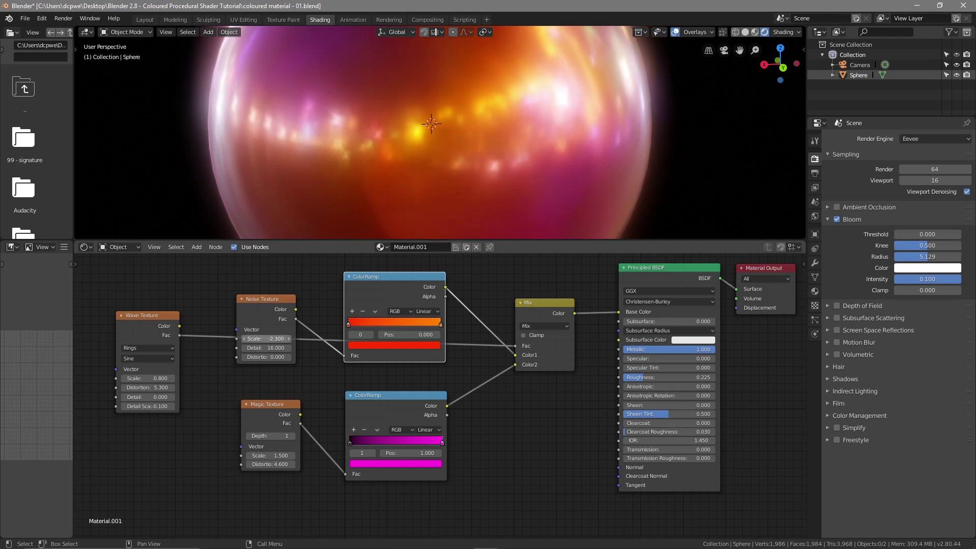
click(270, 340)
key(Return)
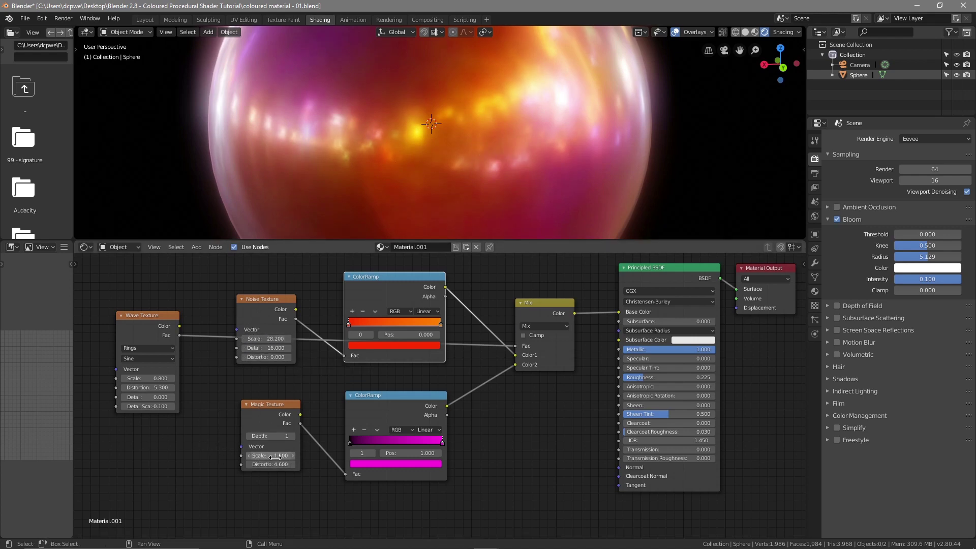
- Try a different Scale on the Magic Texture and restore it to 1.5
drag(270, 456, 319, 405)
middle_drag(516, 173, 489, 121)
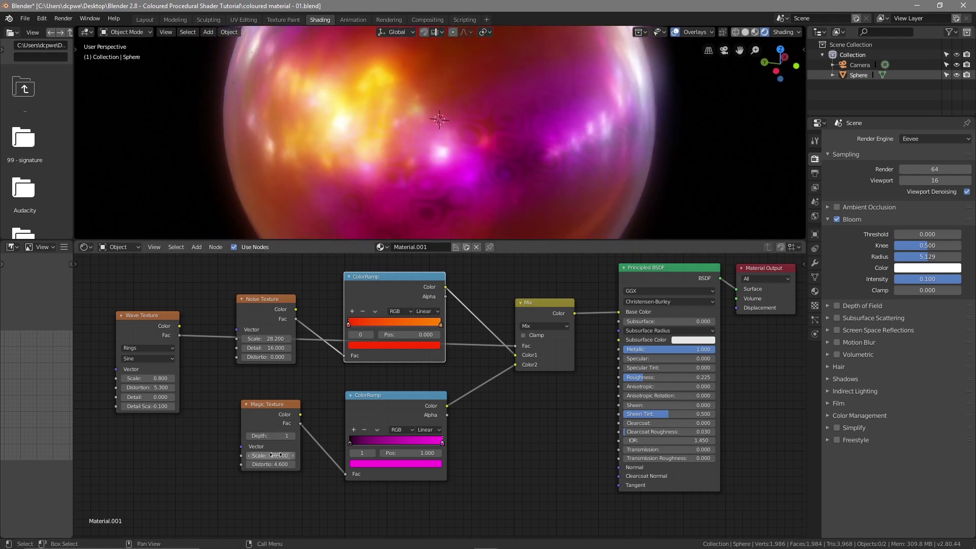
drag(269, 455, 221, 455)
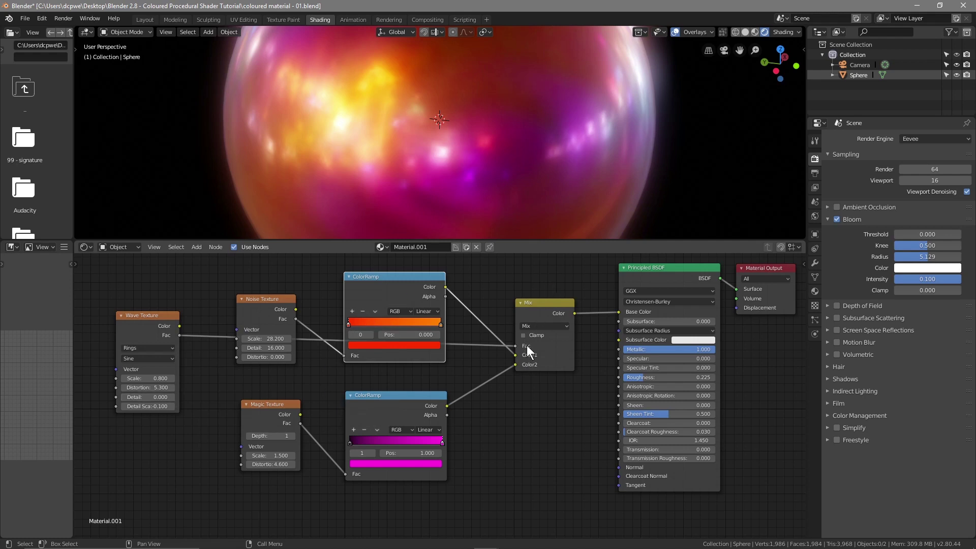
- Disconnect the Wave Texture from the Mix node's Fac input
drag(516, 346, 495, 356)
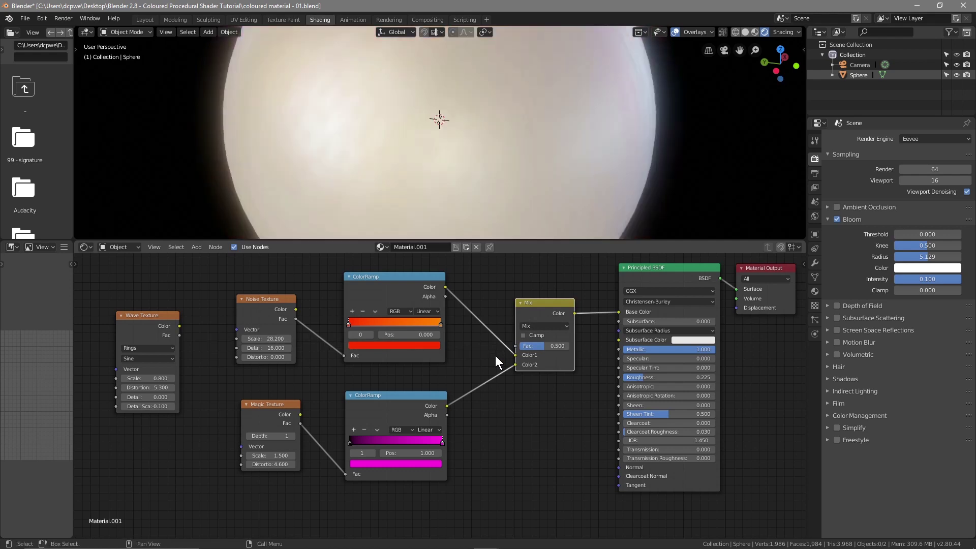
middle_drag(416, 123, 401, 173)
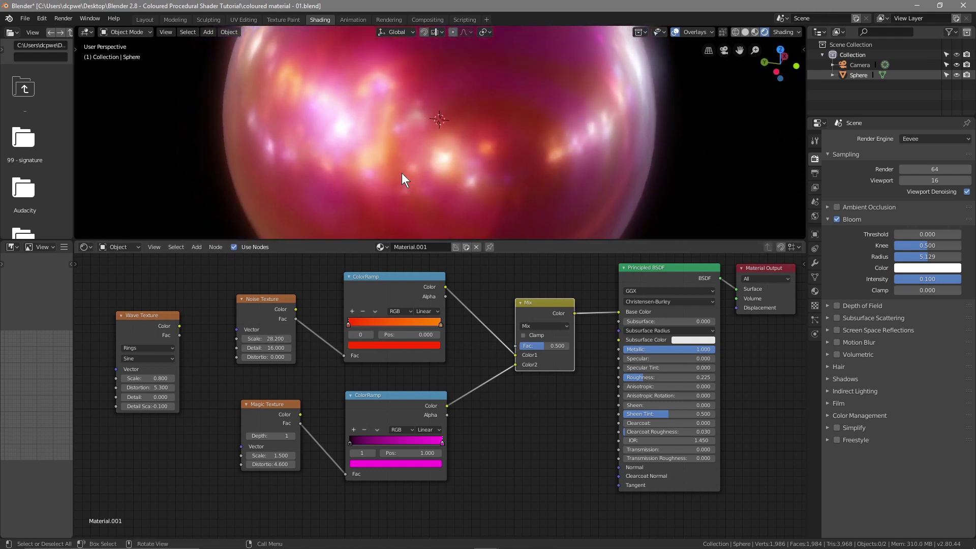
scroll(402, 172, down, 5)
middle_drag(523, 174, 443, 173)
- Compare the two colour layers by setting the Mix node's Fac to 0, then to 1
mouse_move(536, 346)
mouse_down()
mouse_move(554, 347)
mouse_move(514, 347)
mouse_move(546, 346)
mouse_up()
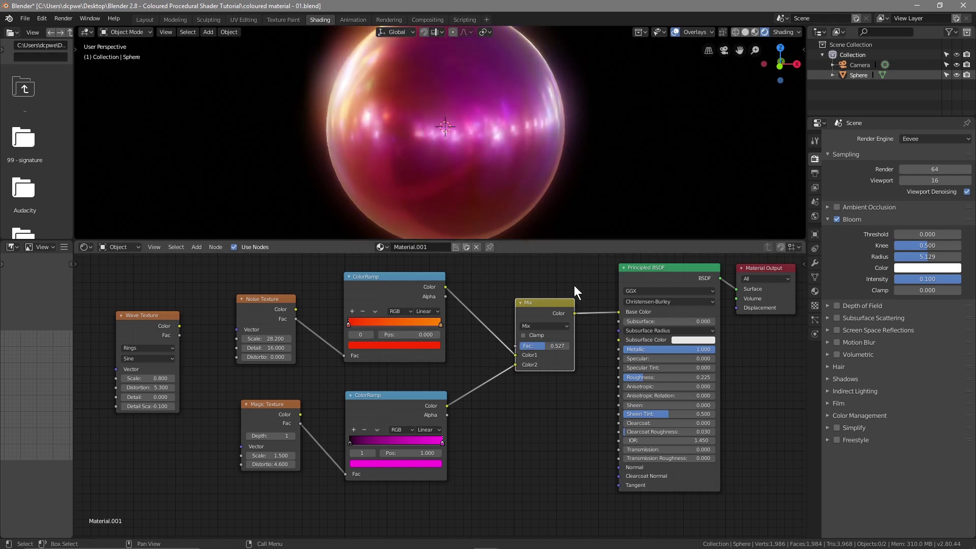
drag(546, 346, 516, 347)
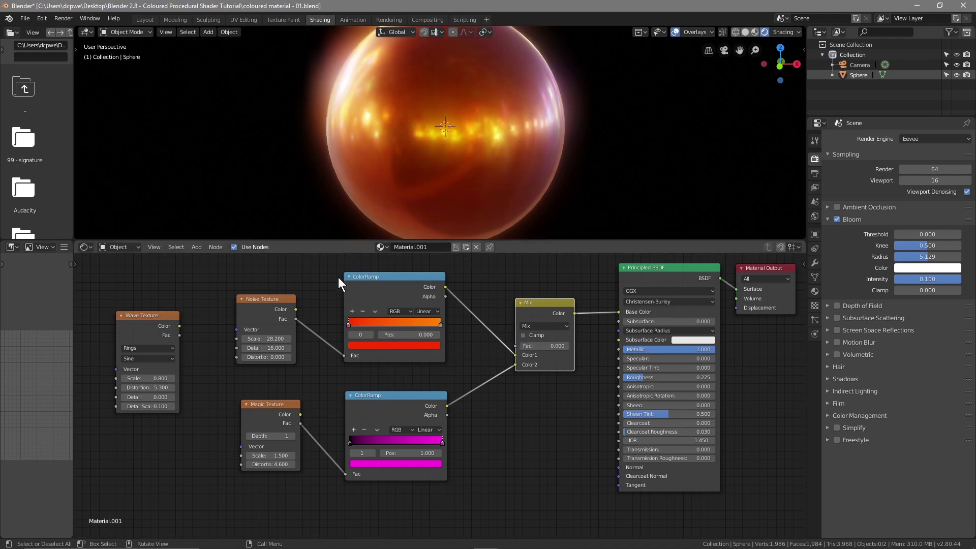
middle_drag(364, 150, 504, 136)
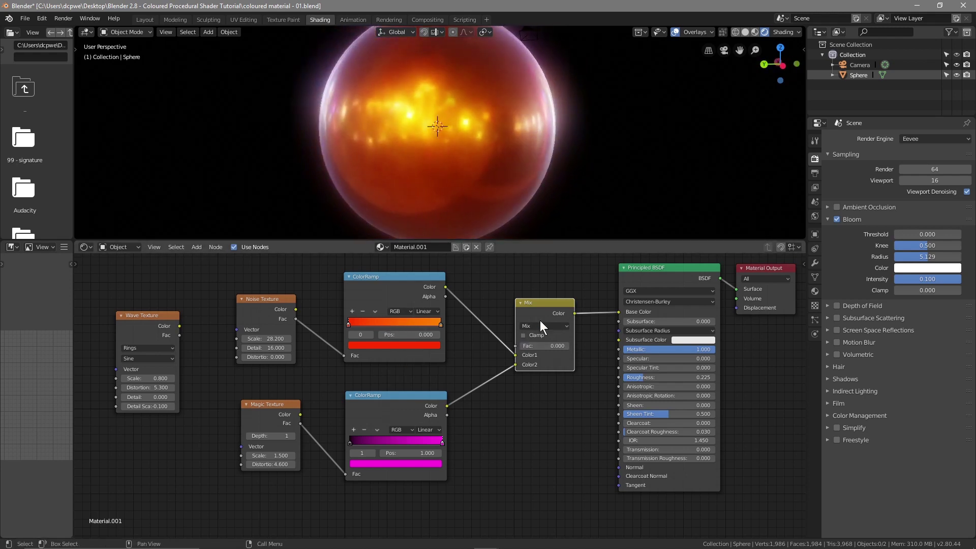
drag(536, 346, 572, 346)
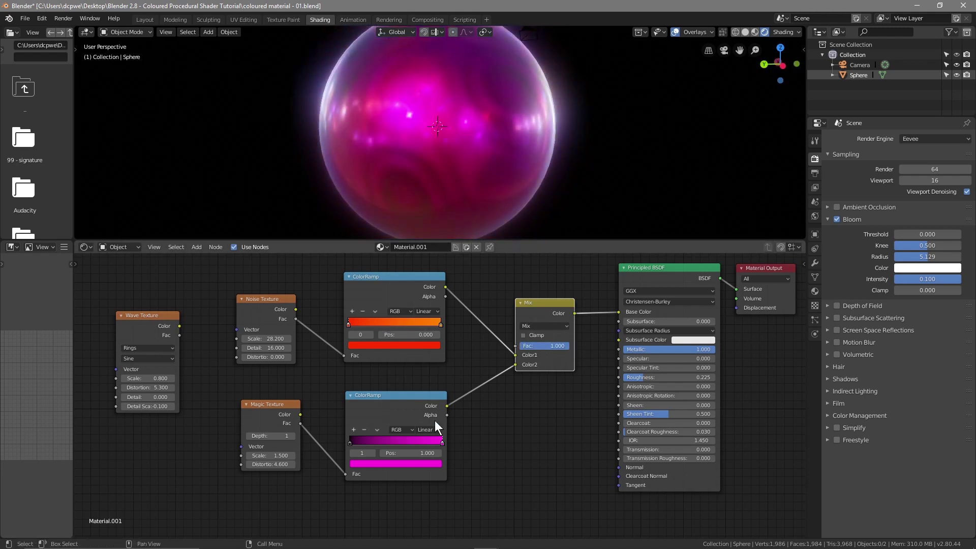
middle_drag(441, 167, 375, 169)
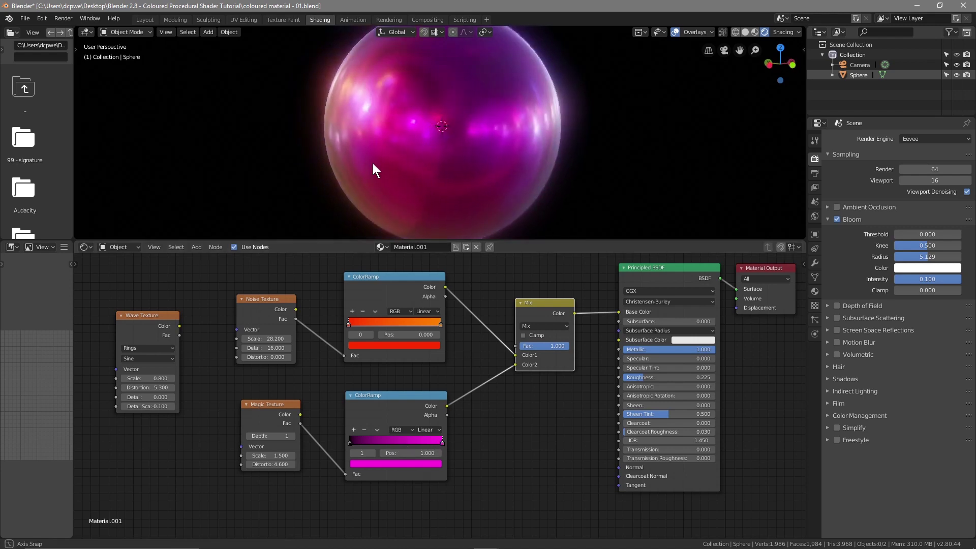
- Lower the Mix node's Fac and reconnect the Wave Texture's Fac output to the Mix node's Fac input
drag(545, 346, 519, 346)
middle_drag(357, 163, 412, 122)
drag(180, 336, 515, 346)
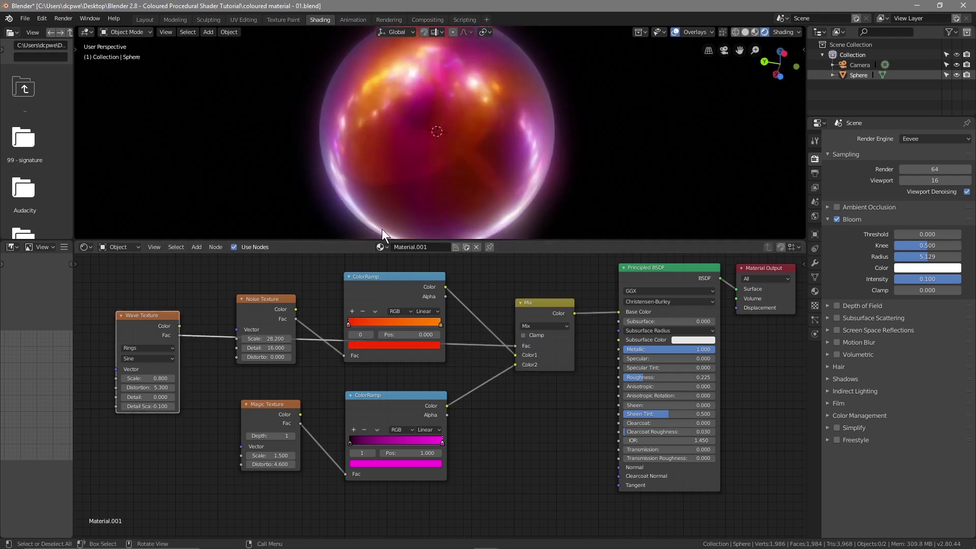
middle_drag(434, 174, 305, 222)
- Try a Wave Texture Scale of 11.9, inspect the sphere in the Layout workspace and return to the Shading workspace
drag(135, 378, 173, 378)
middle_drag(441, 162, 188, 59)
click(148, 20)
middle_drag(355, 213, 464, 181)
middle_drag(392, 270, 232, 56)
click(354, 18)
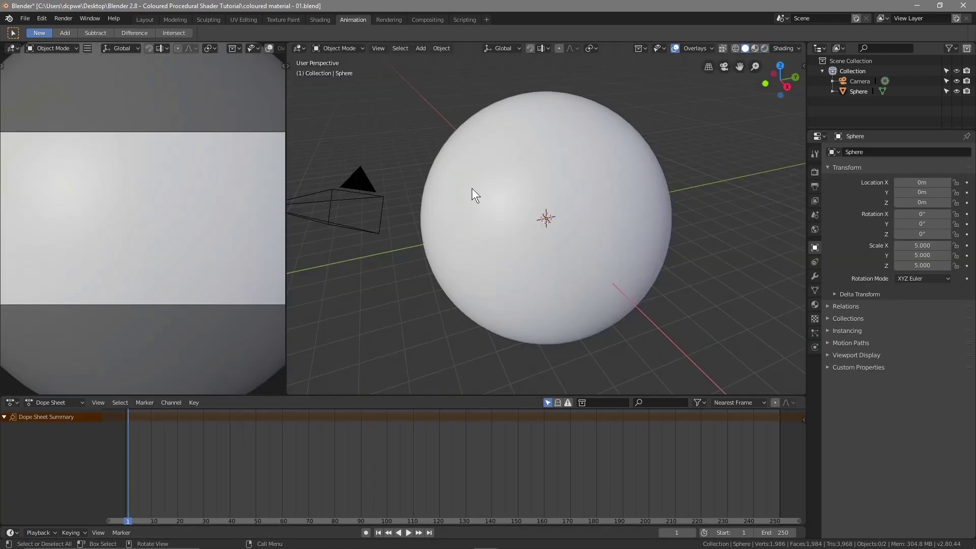
click(320, 20)
middle_drag(382, 182, 356, 223)
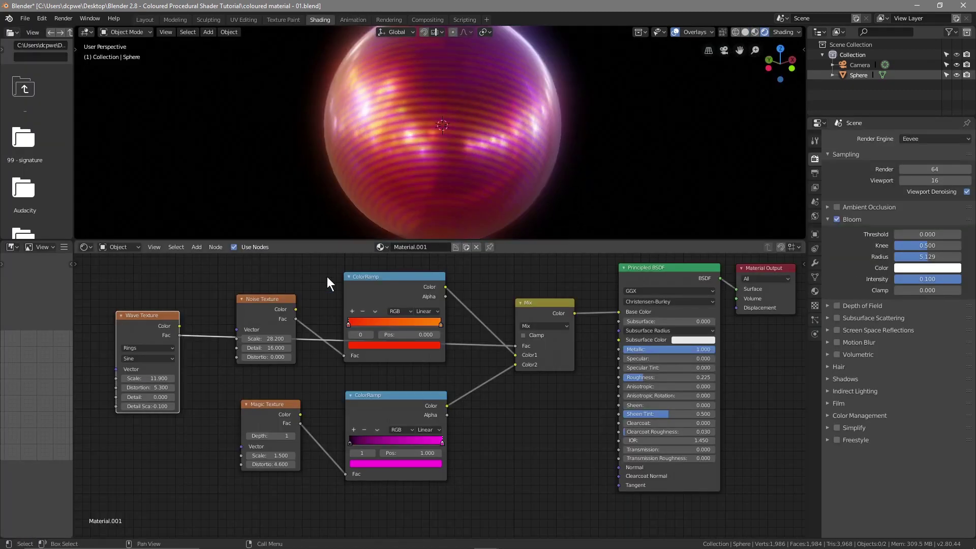
- Restore the Wave Texture's Scale to 0.8 and check the blended colours on the sphere
drag(153, 378, 122, 379)
click(147, 379)
text(6.2)
key(BackSpace)
key(BackSpace)
key(BackSpace)
text(0.)
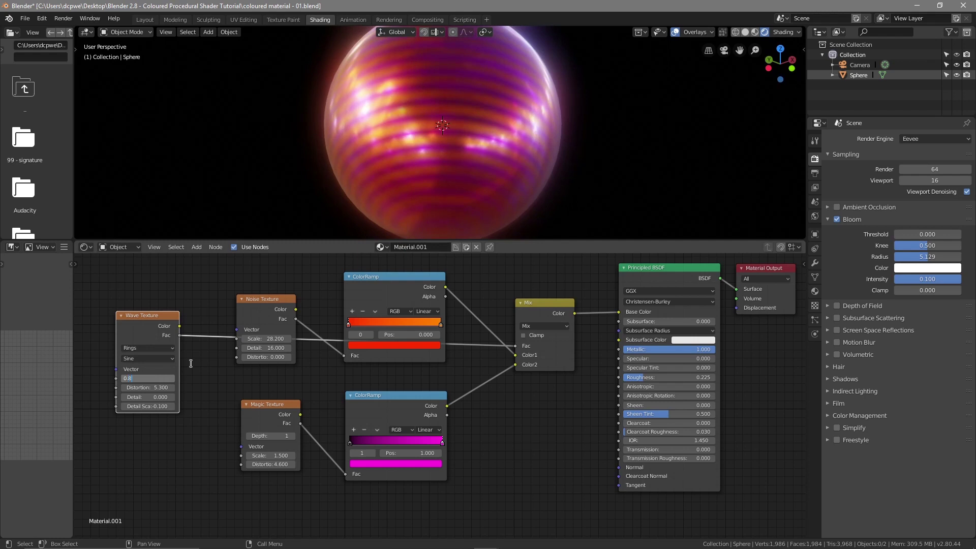
text(8)
key(Return)
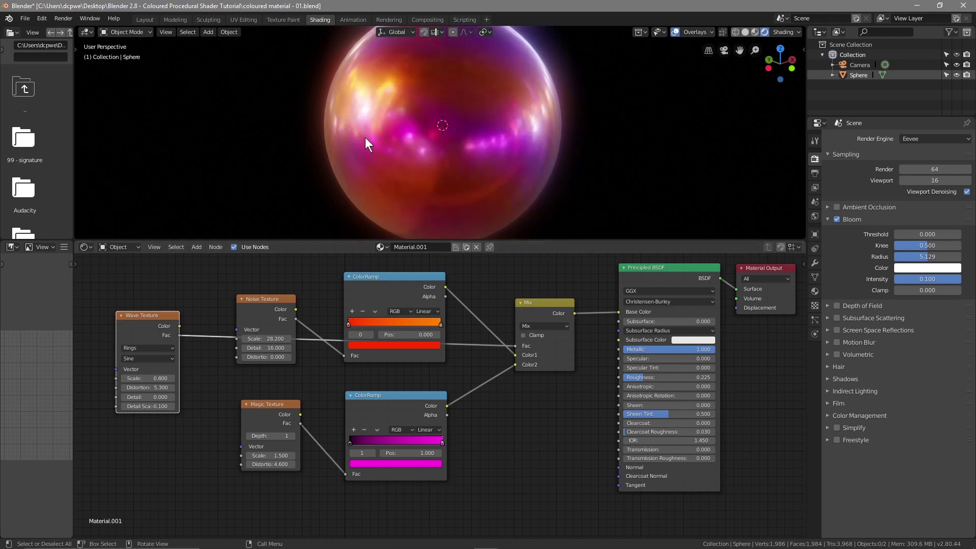
middle_drag(377, 135, 410, 160)
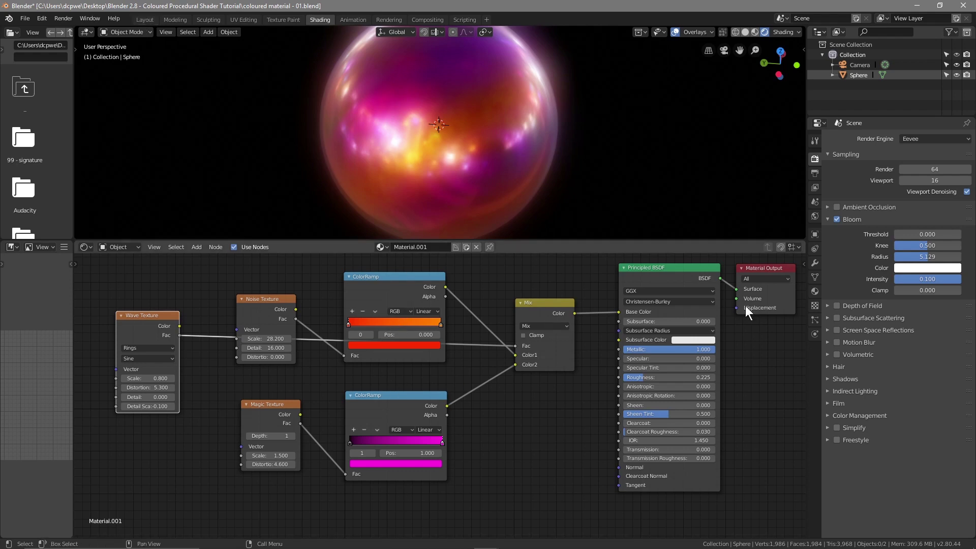
- Move the Principled BSDF and Mix nodes slightly closer to the ColorRamp nodes, and inspect the sphere in the Layout workspace
drag(675, 269, 657, 273)
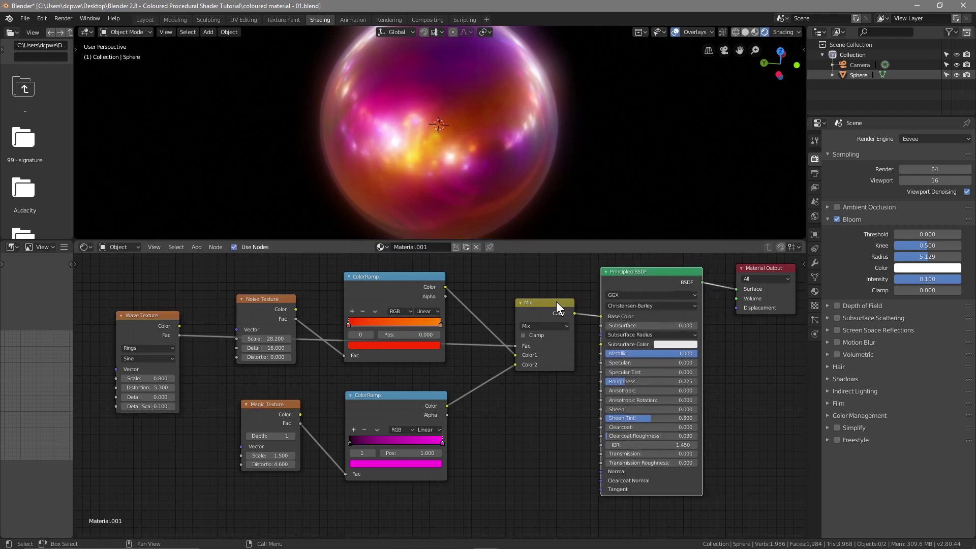
drag(560, 303, 544, 305)
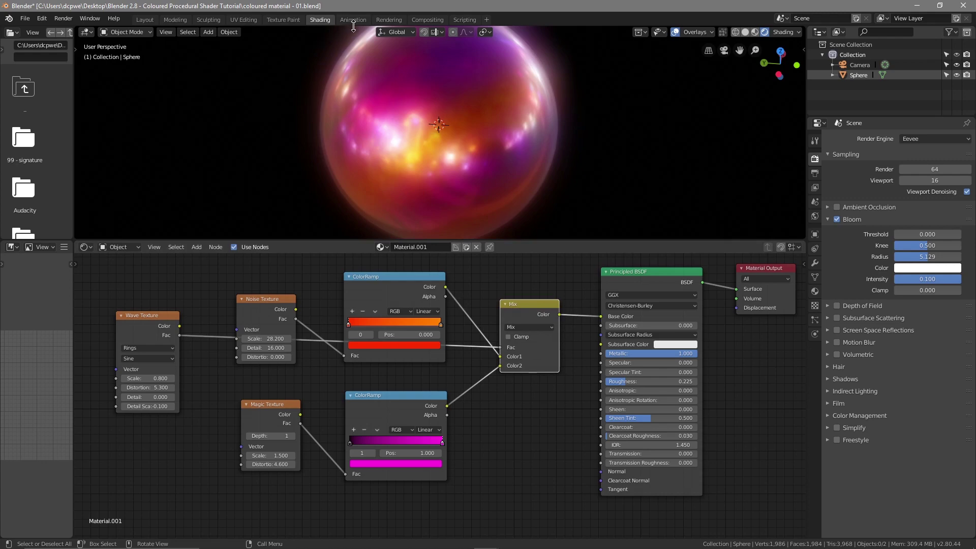
click(144, 21)
mouse_move(264, 254)
middle_down()
mouse_move(368, 328)
mouse_move(392, 361)
mouse_move(555, 377)
mouse_move(513, 392)
mouse_move(438, 395)
middle_up()
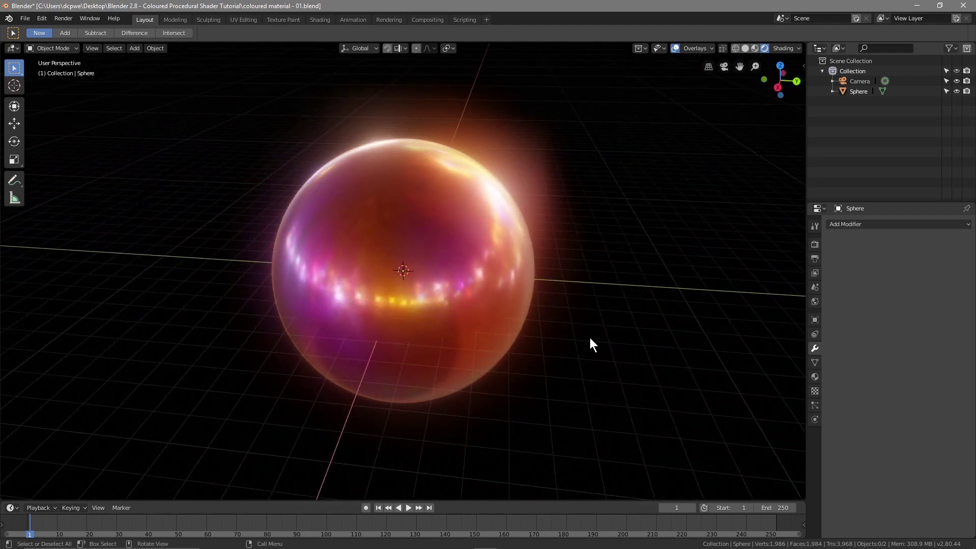
middle_drag(429, 292, 364, 286)
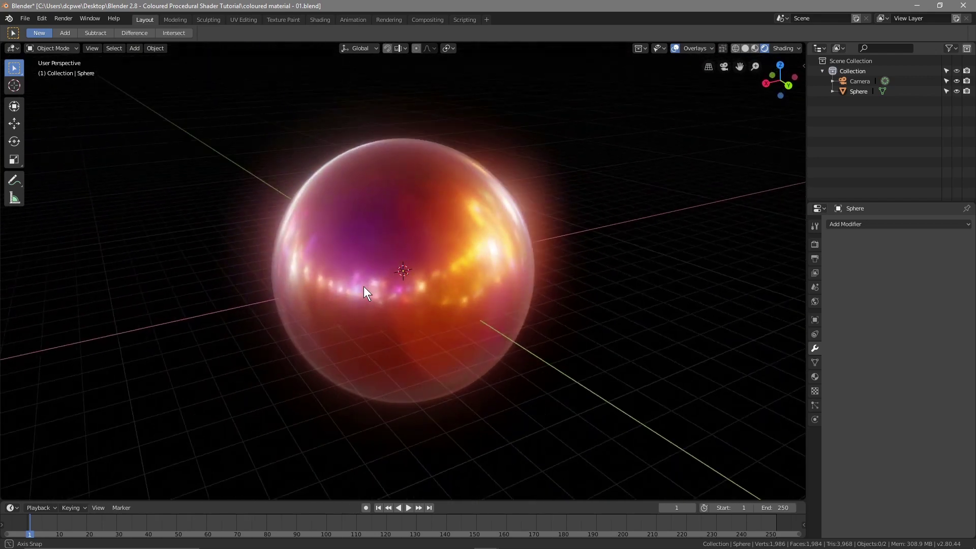
- Save the current Blender file under its existing name and minimize the program window
click(24, 18)
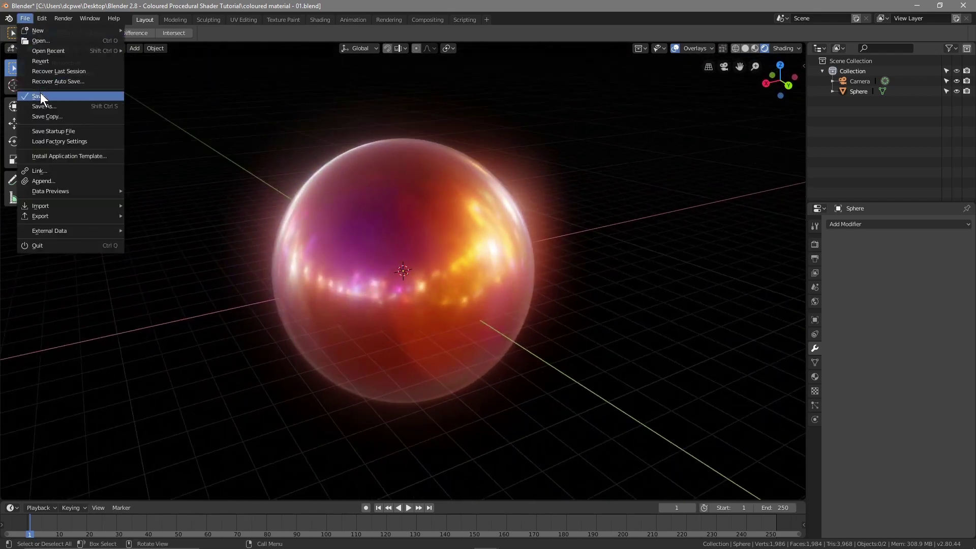
click(39, 96)
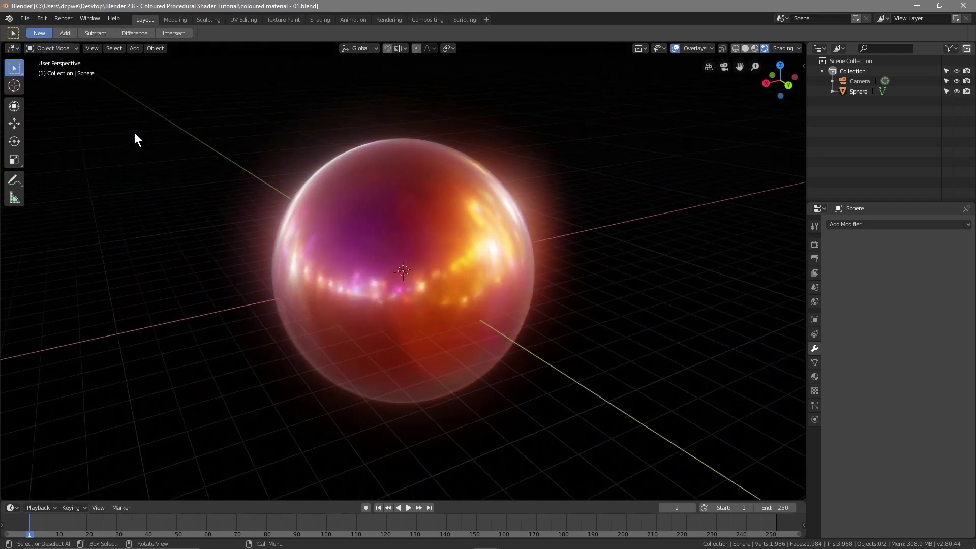
click(916, 6)
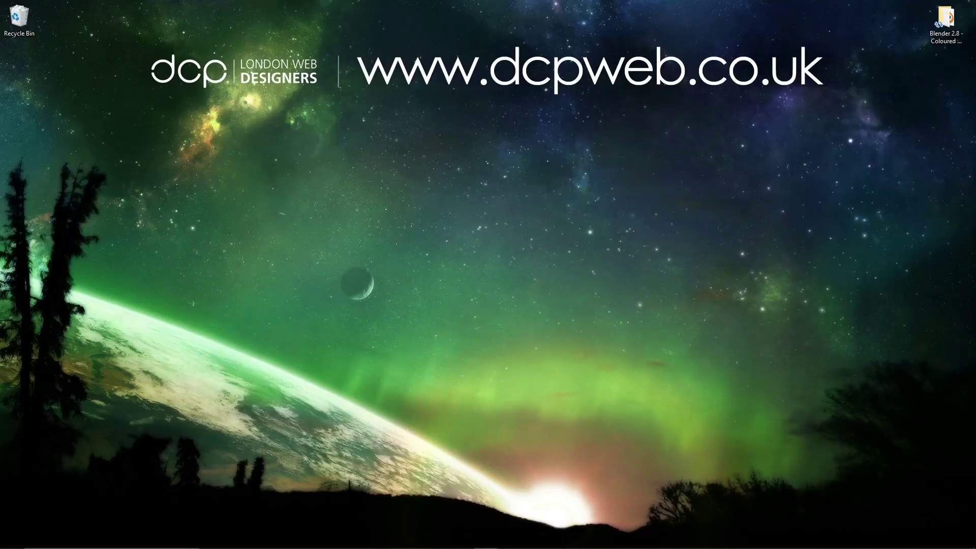